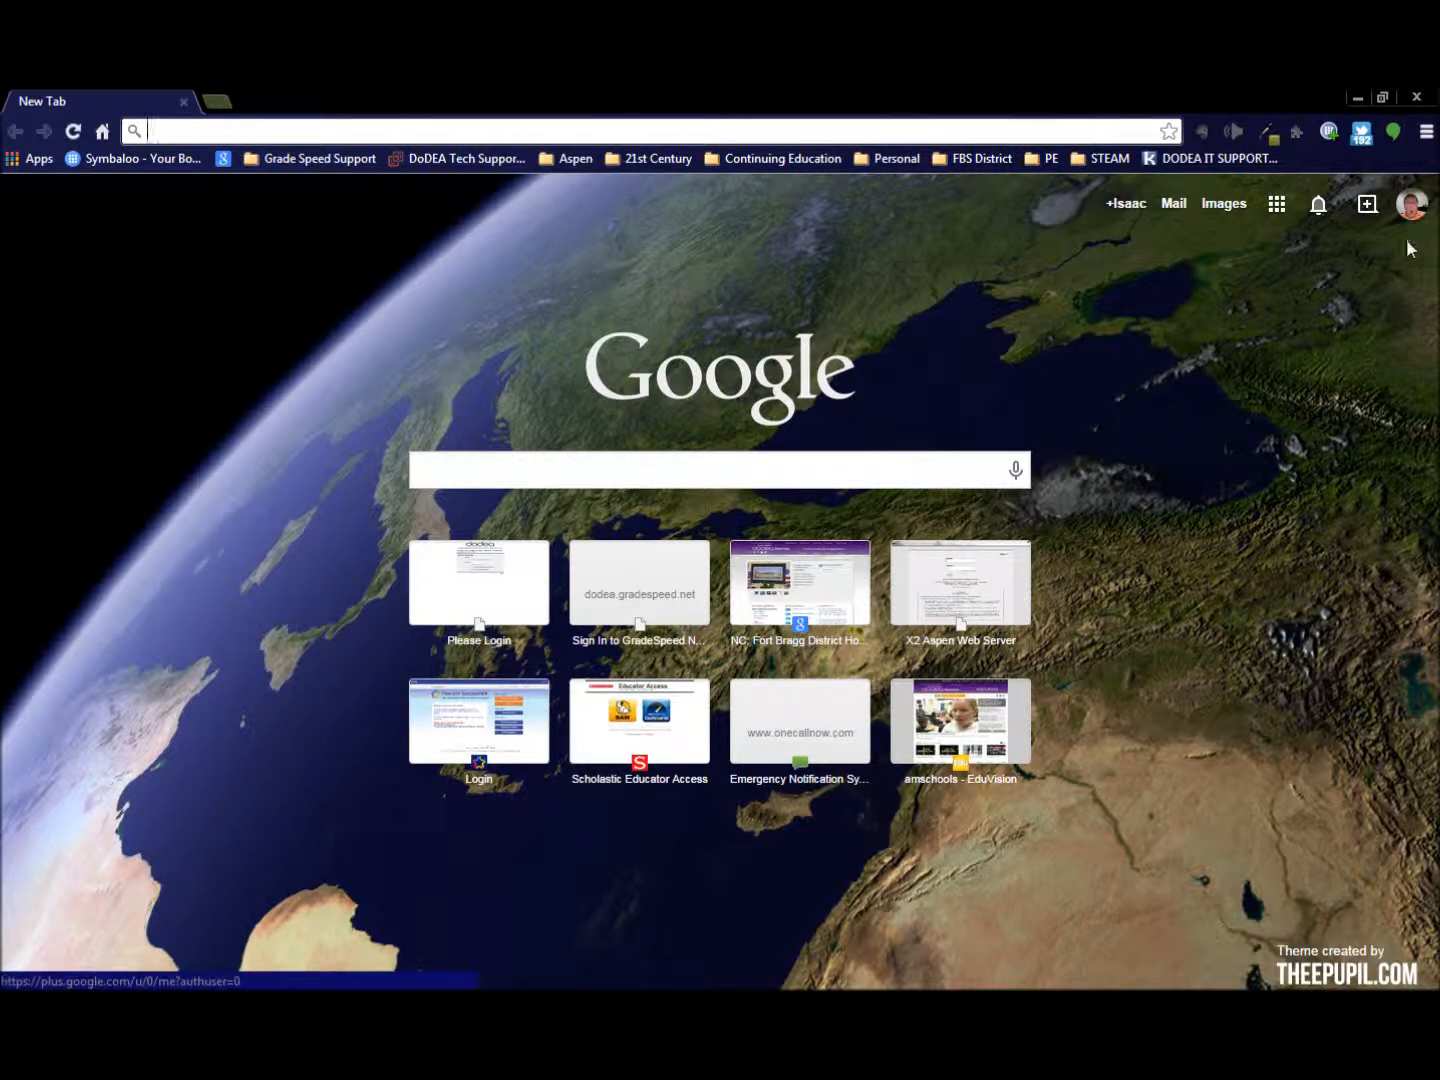
# - Check which Google account is signed in and open YouTube from the Google apps
pyautogui.click(1411, 207)
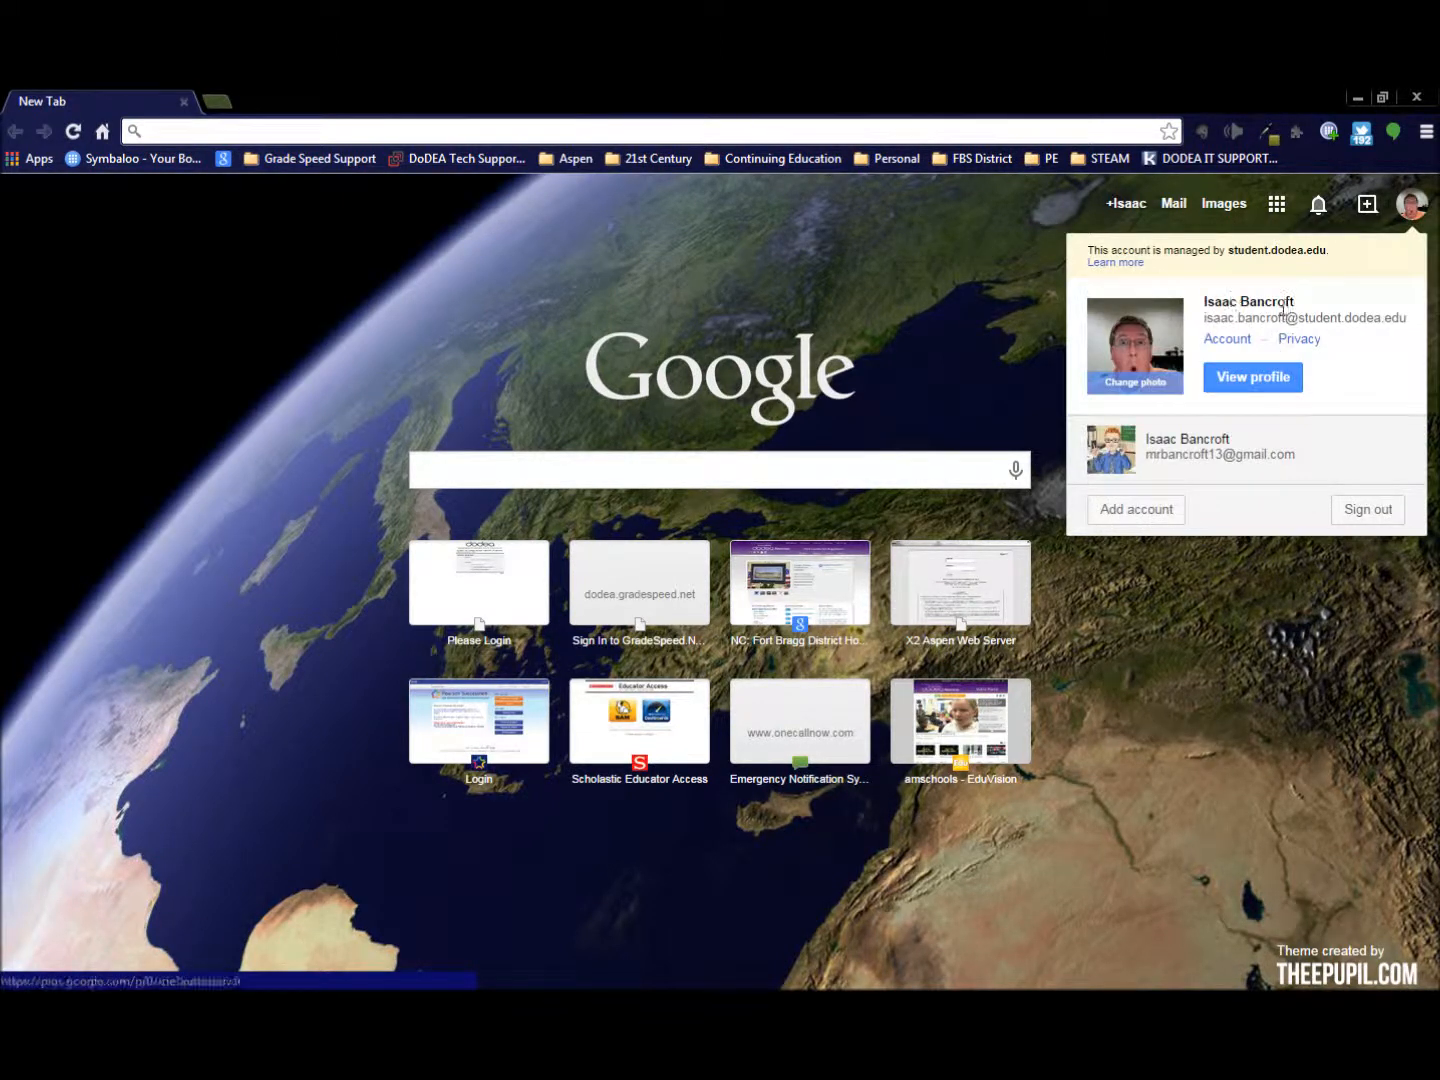
pyautogui.click(1003, 300)
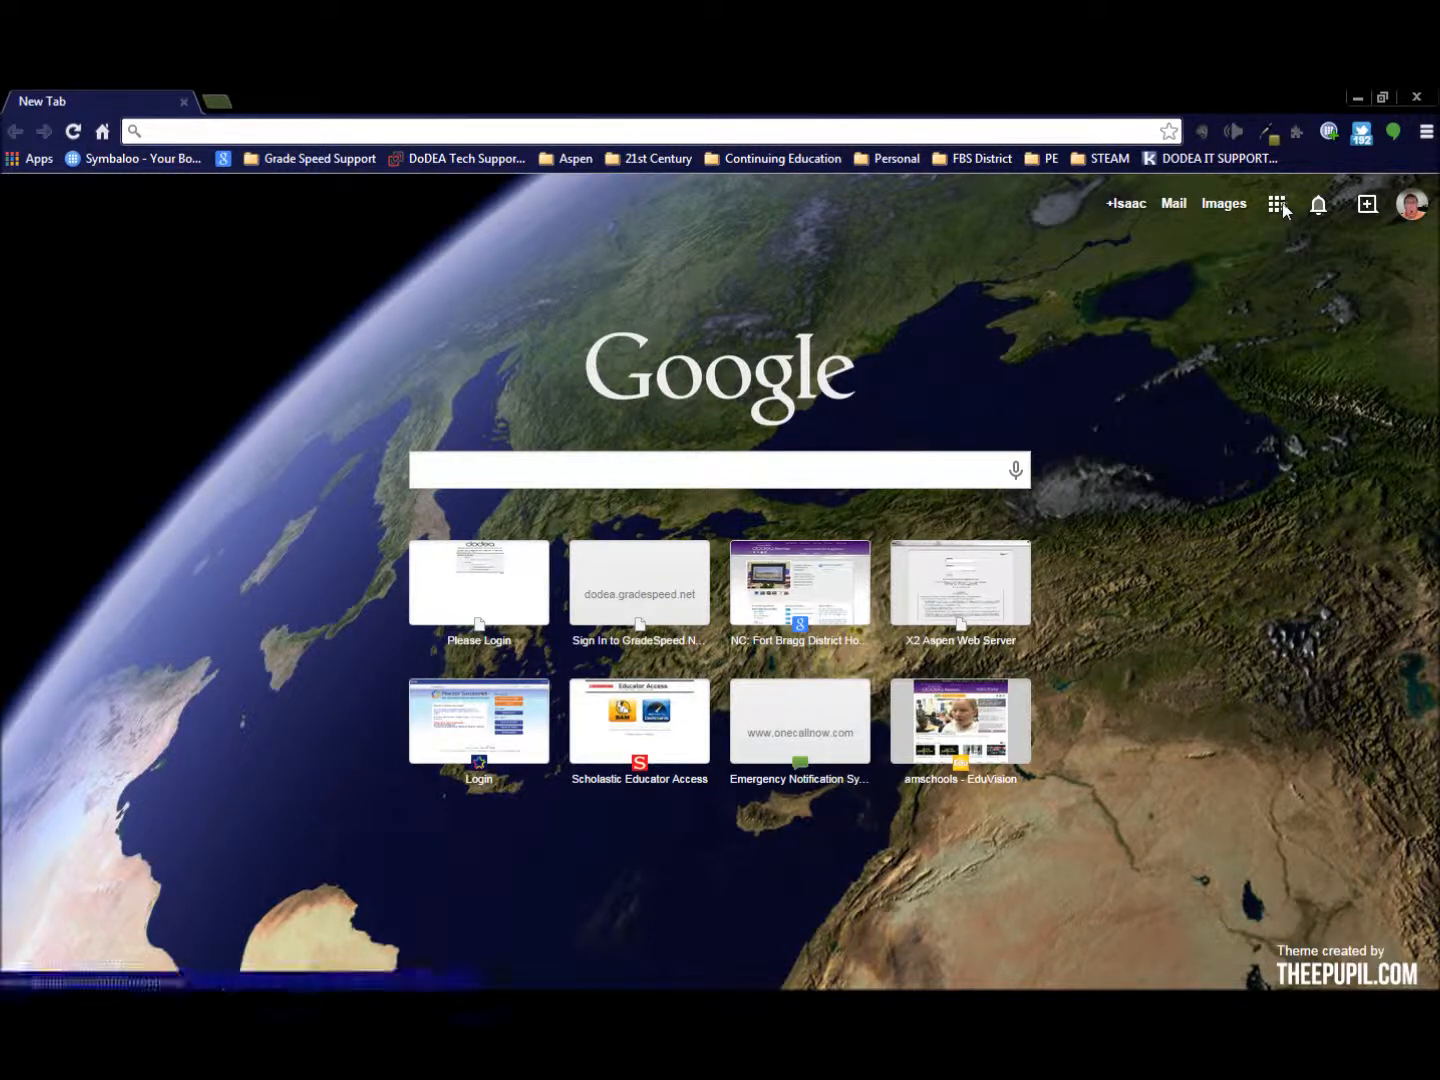
pyautogui.click(1280, 204)
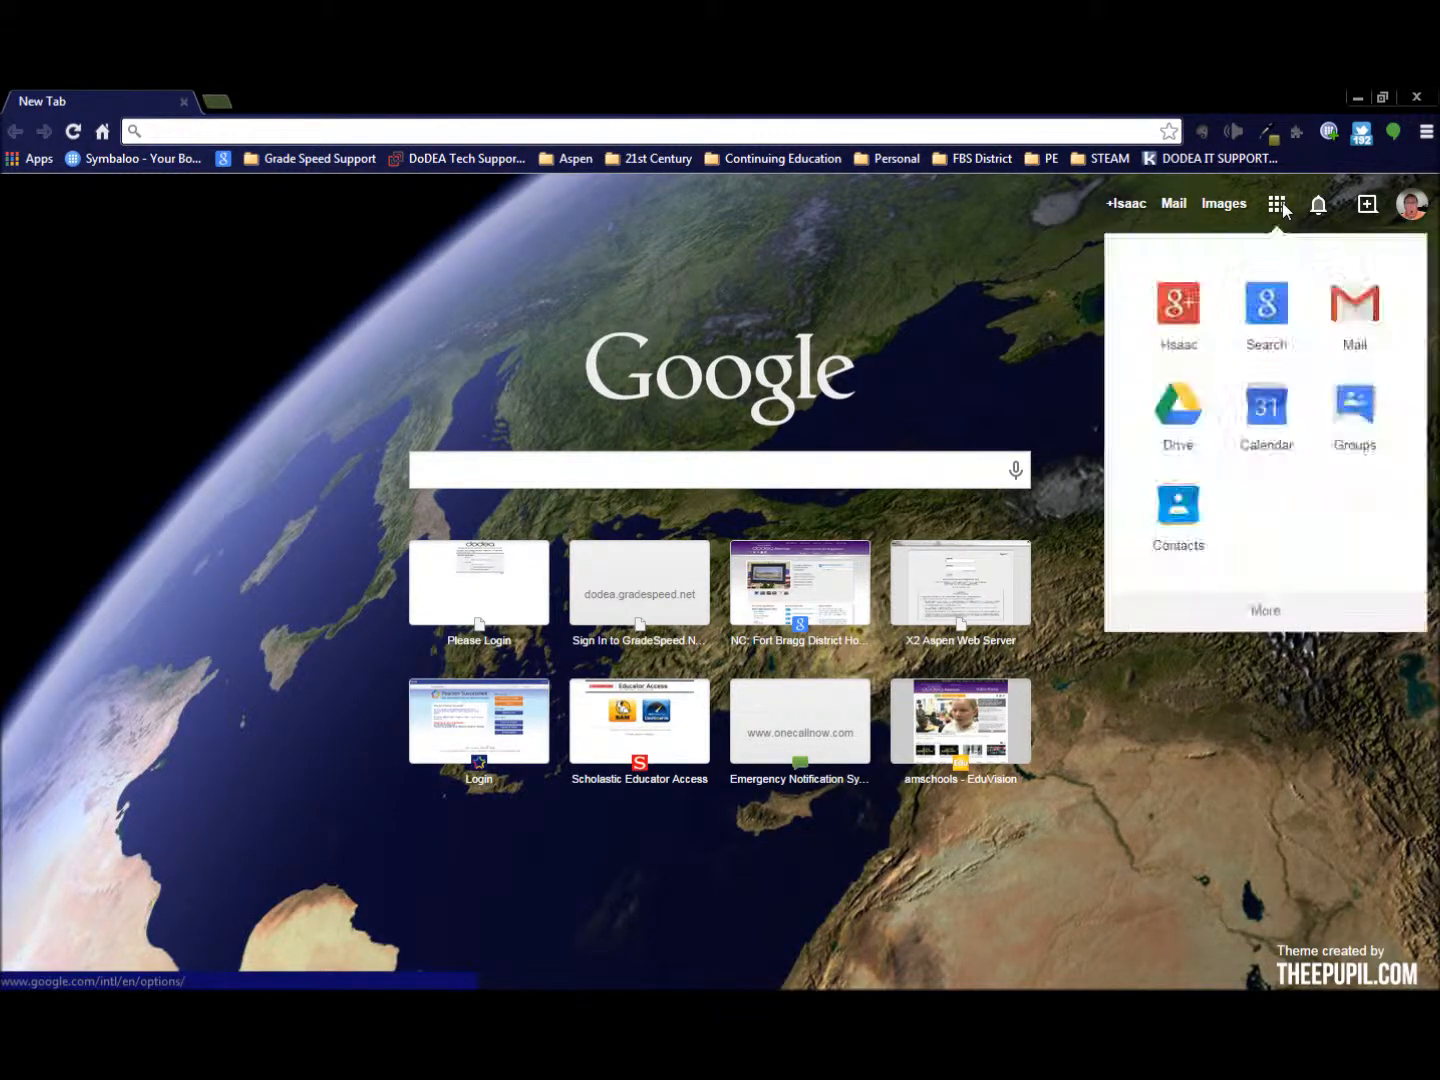
pyautogui.click(1266, 608)
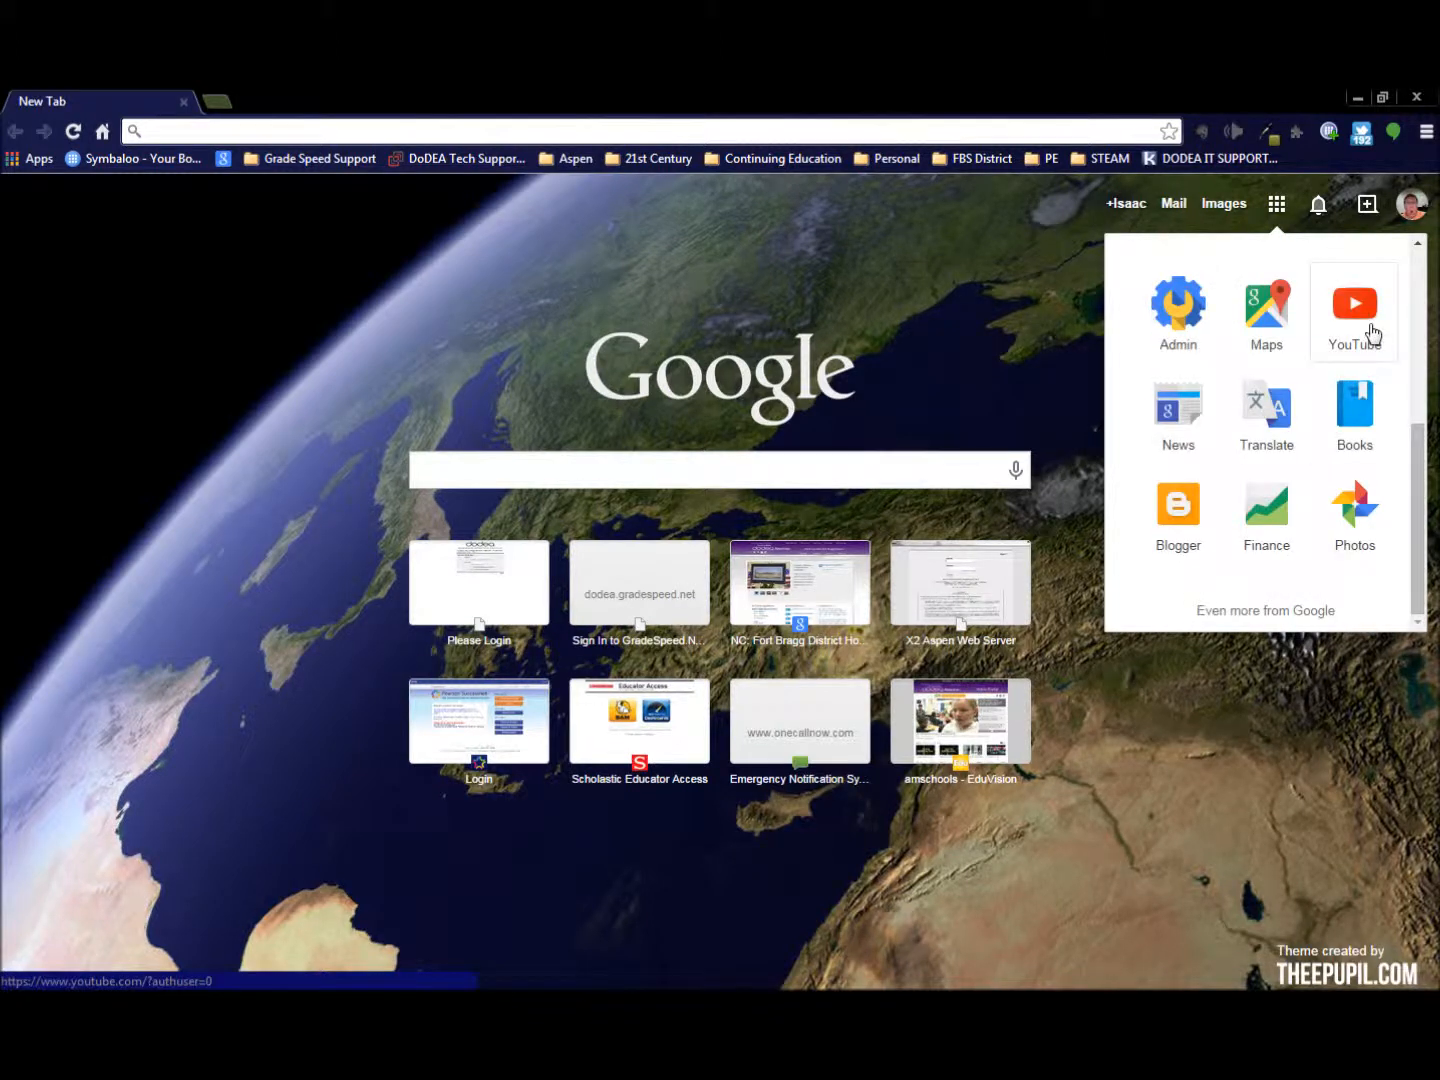
pyautogui.click(1368, 330)
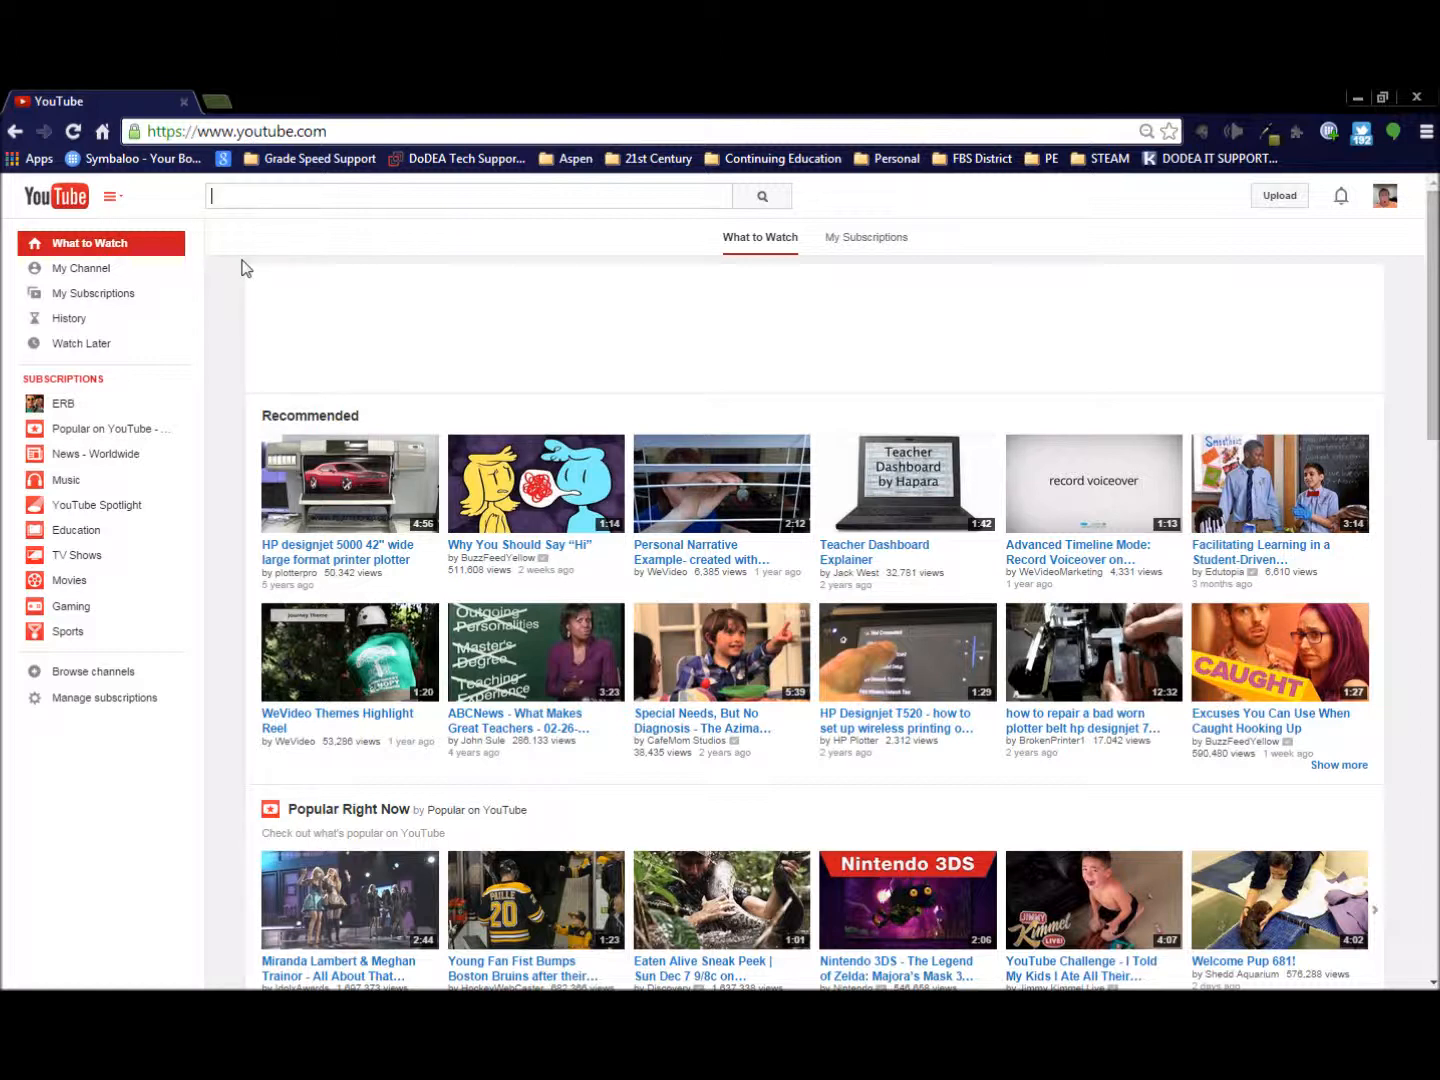
# - Open the live events in the channel's Video Manager and dismiss the Content ID notice
pyautogui.click(80, 272)
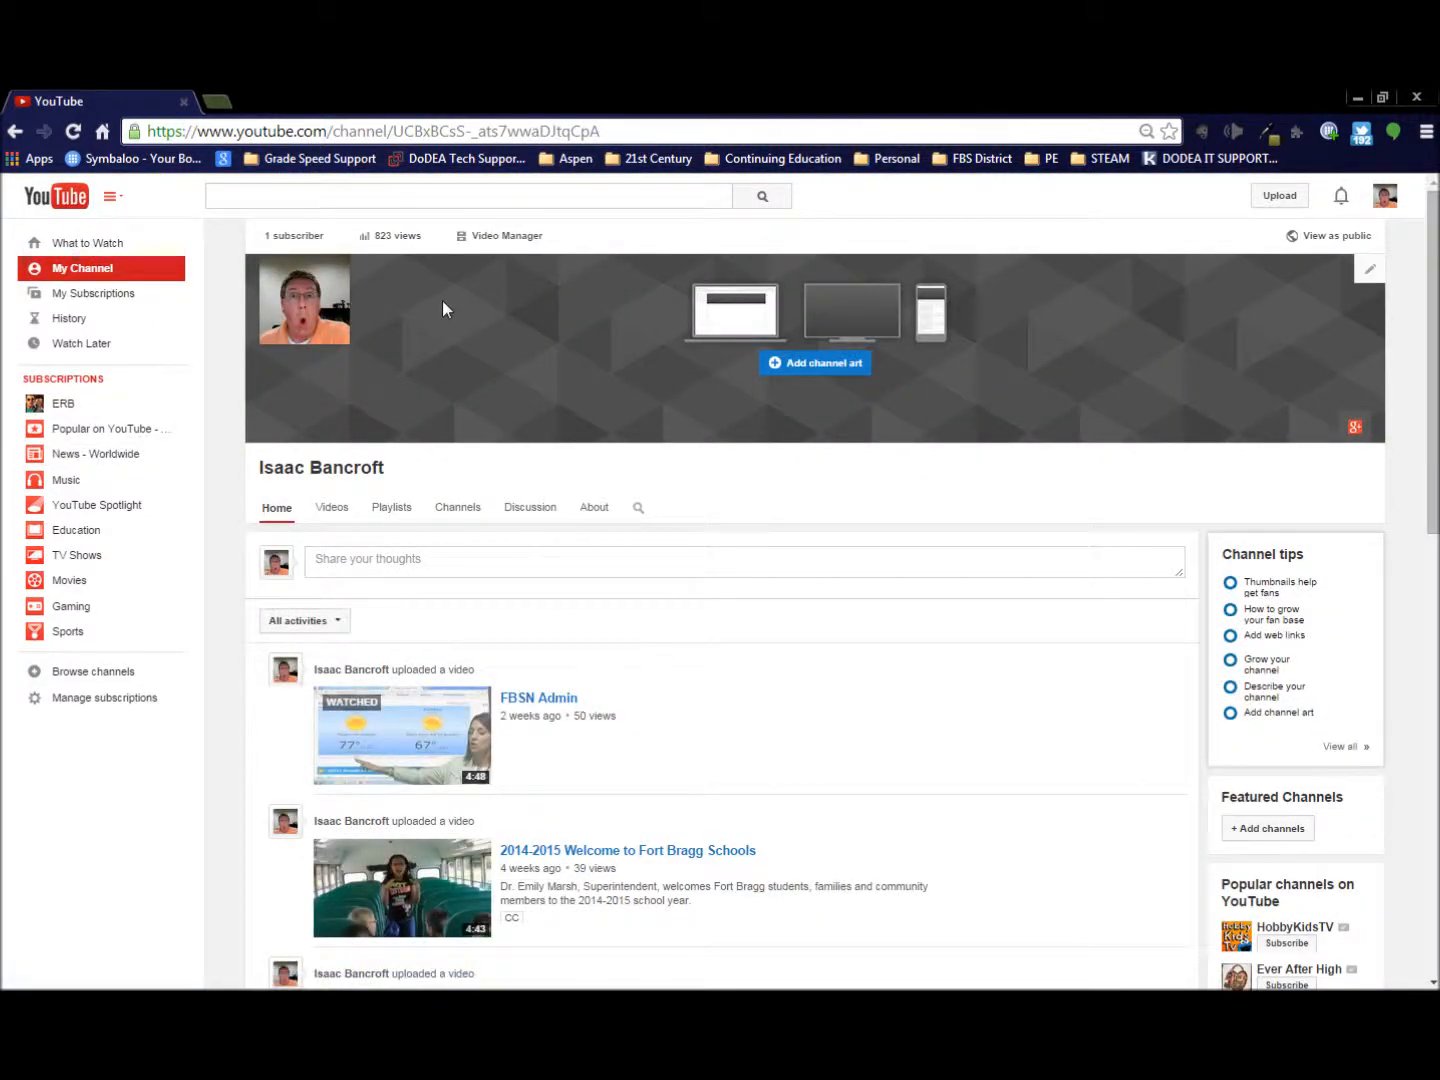
pyautogui.click(505, 239)
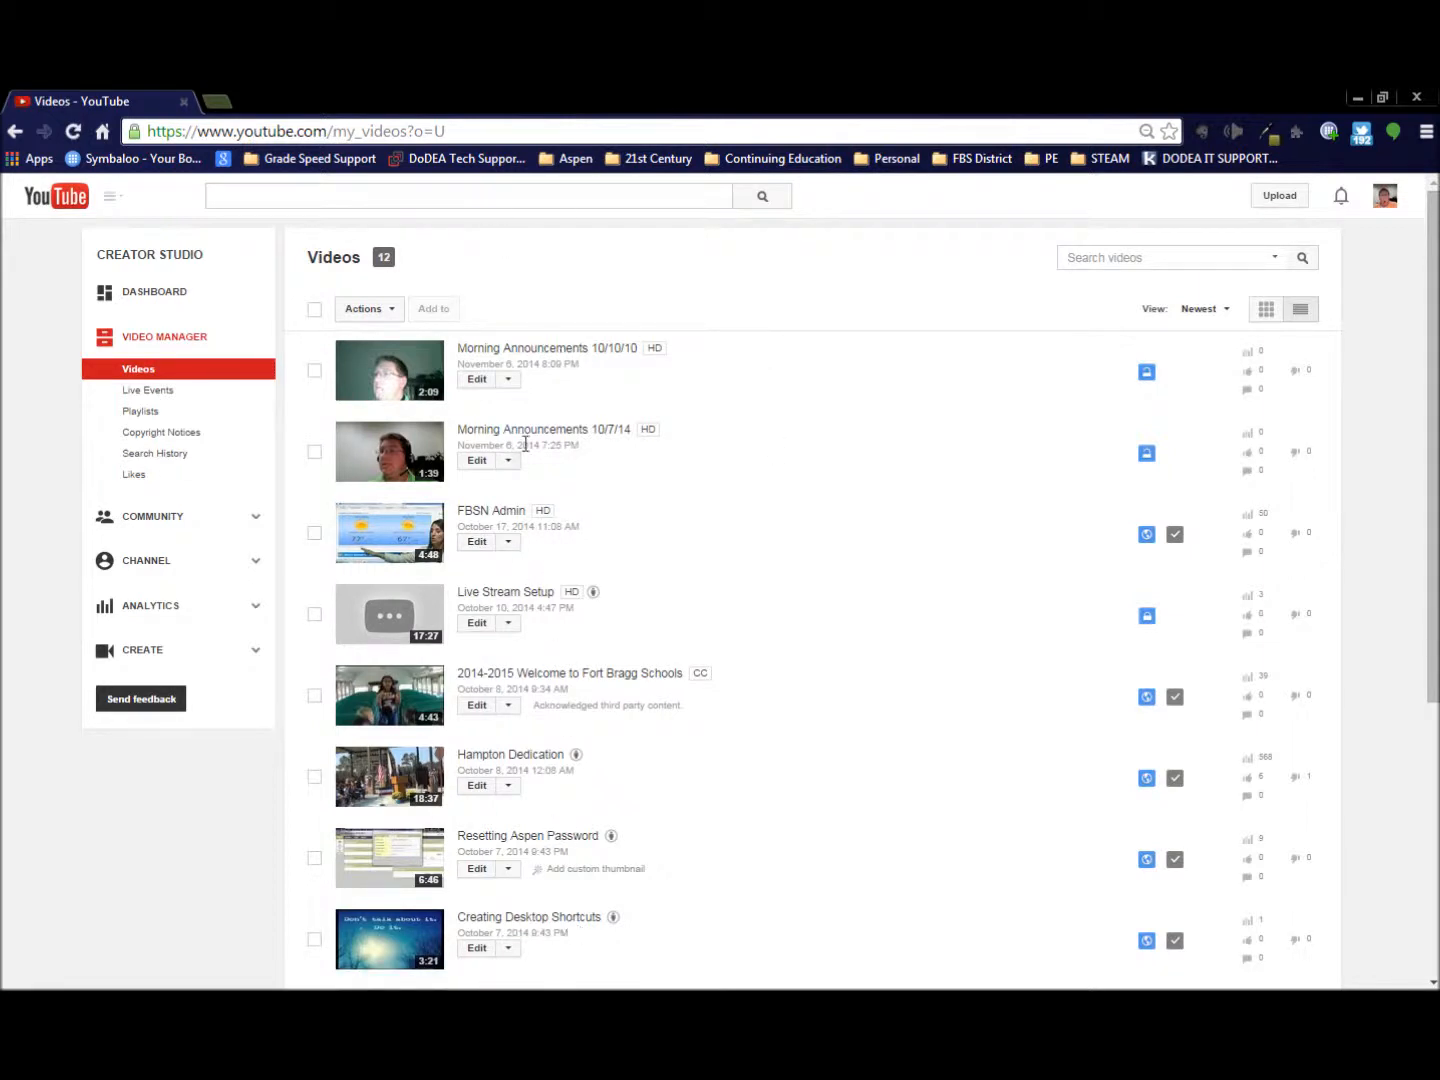
pyautogui.press('F5')
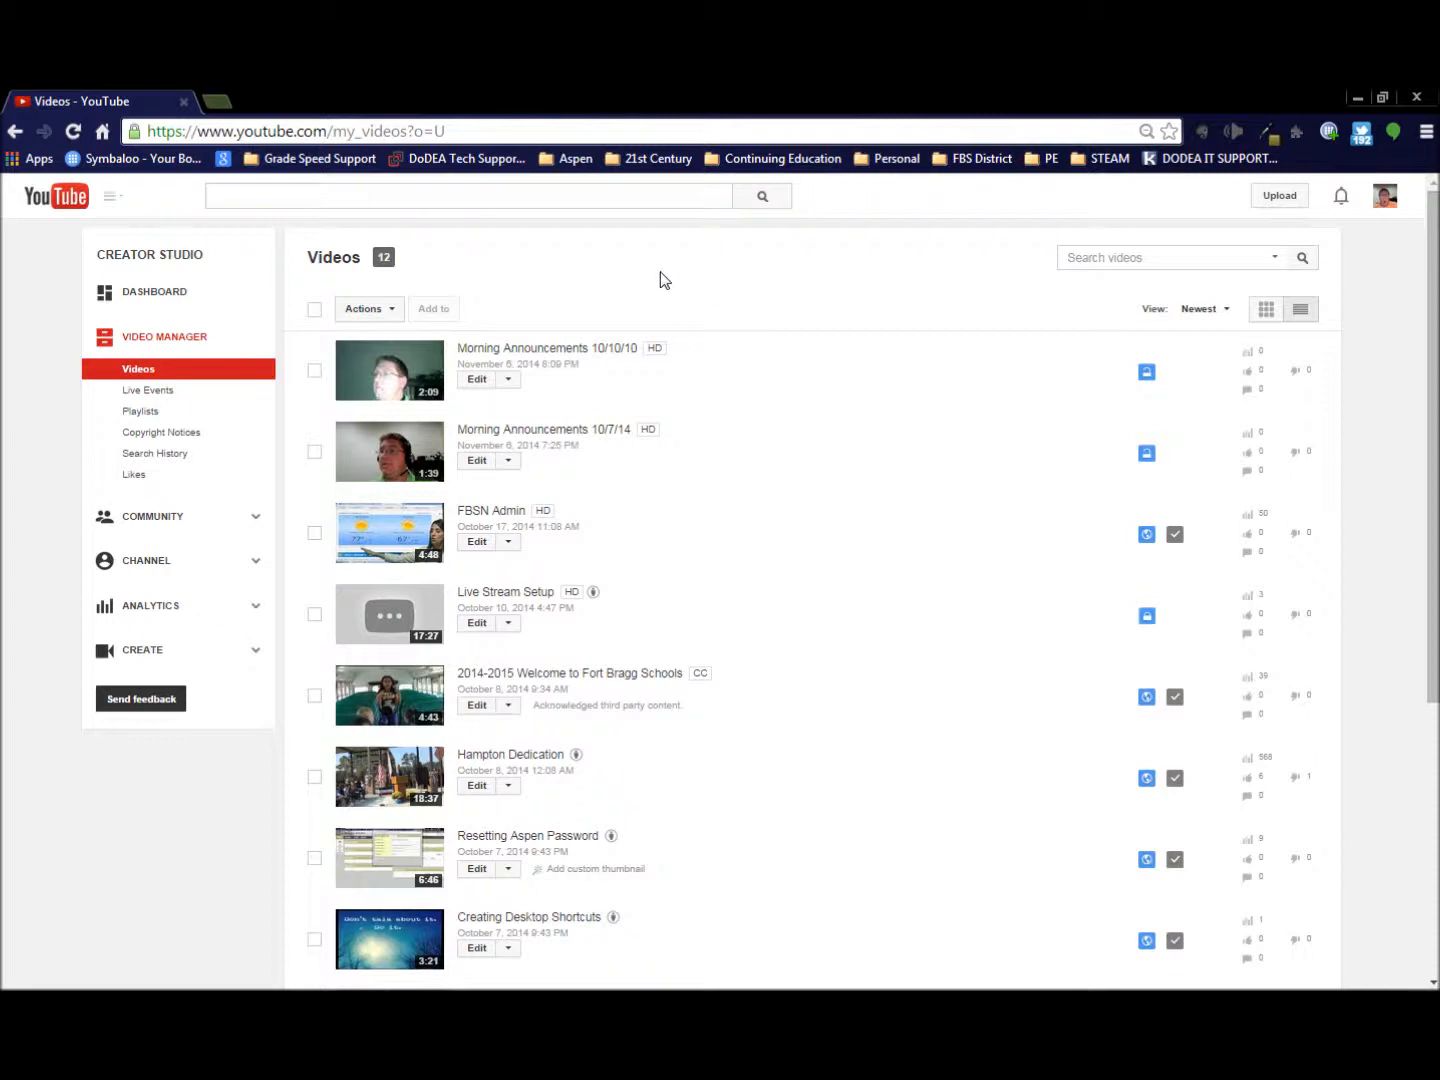
pyautogui.click(183, 396)
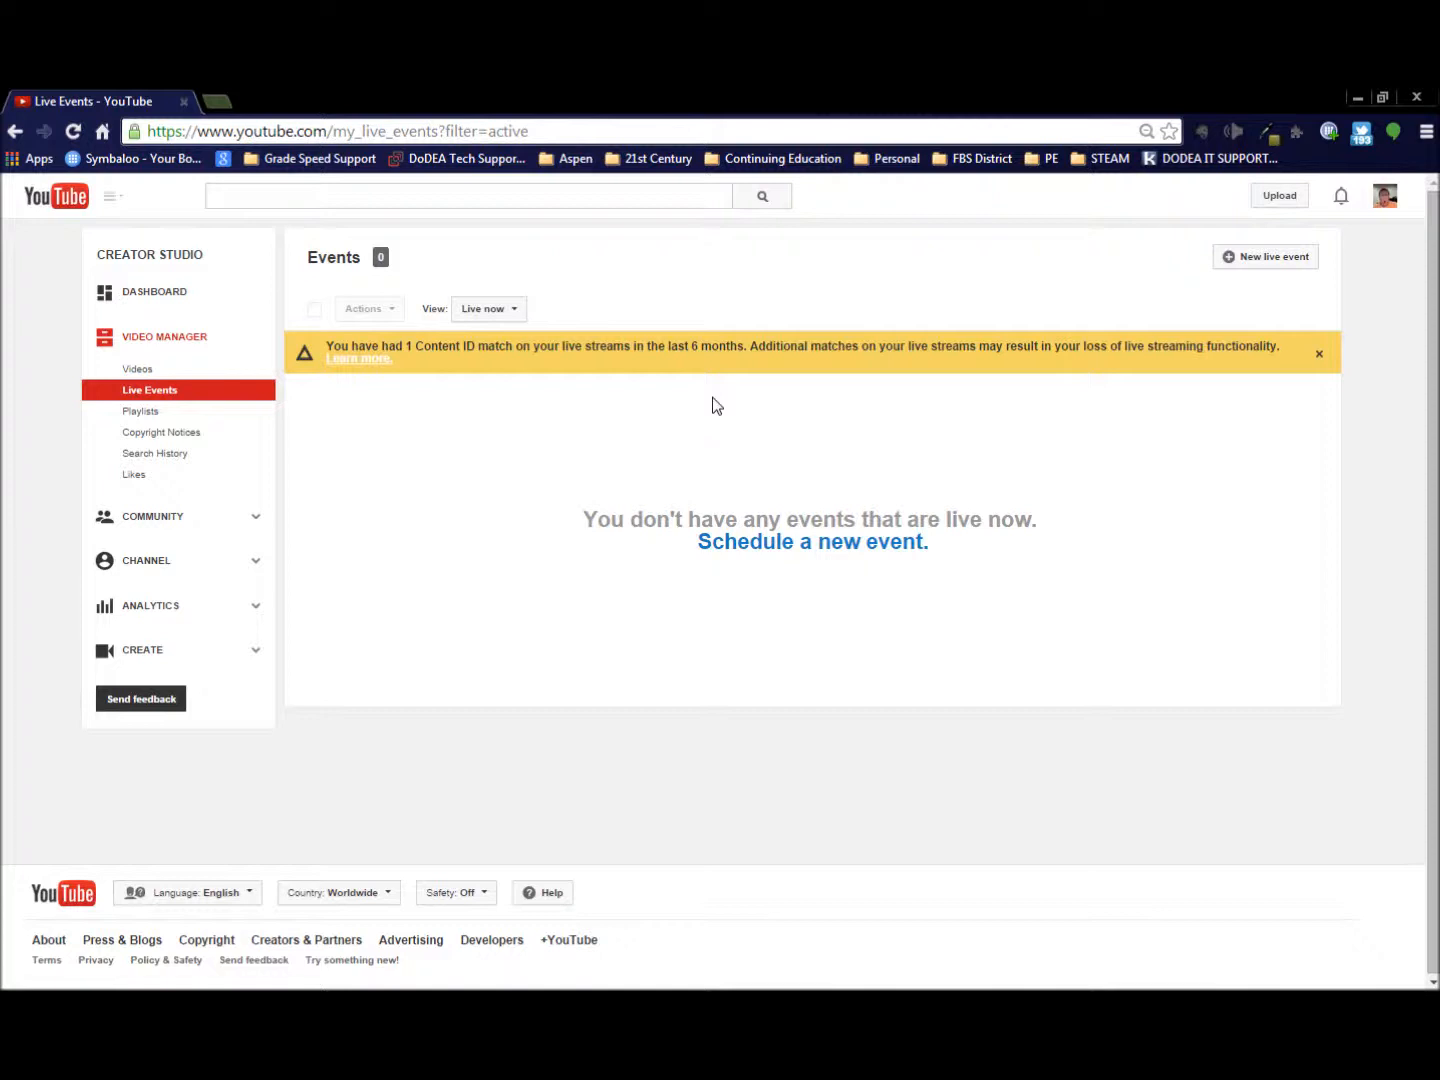
pyautogui.click(1319, 356)
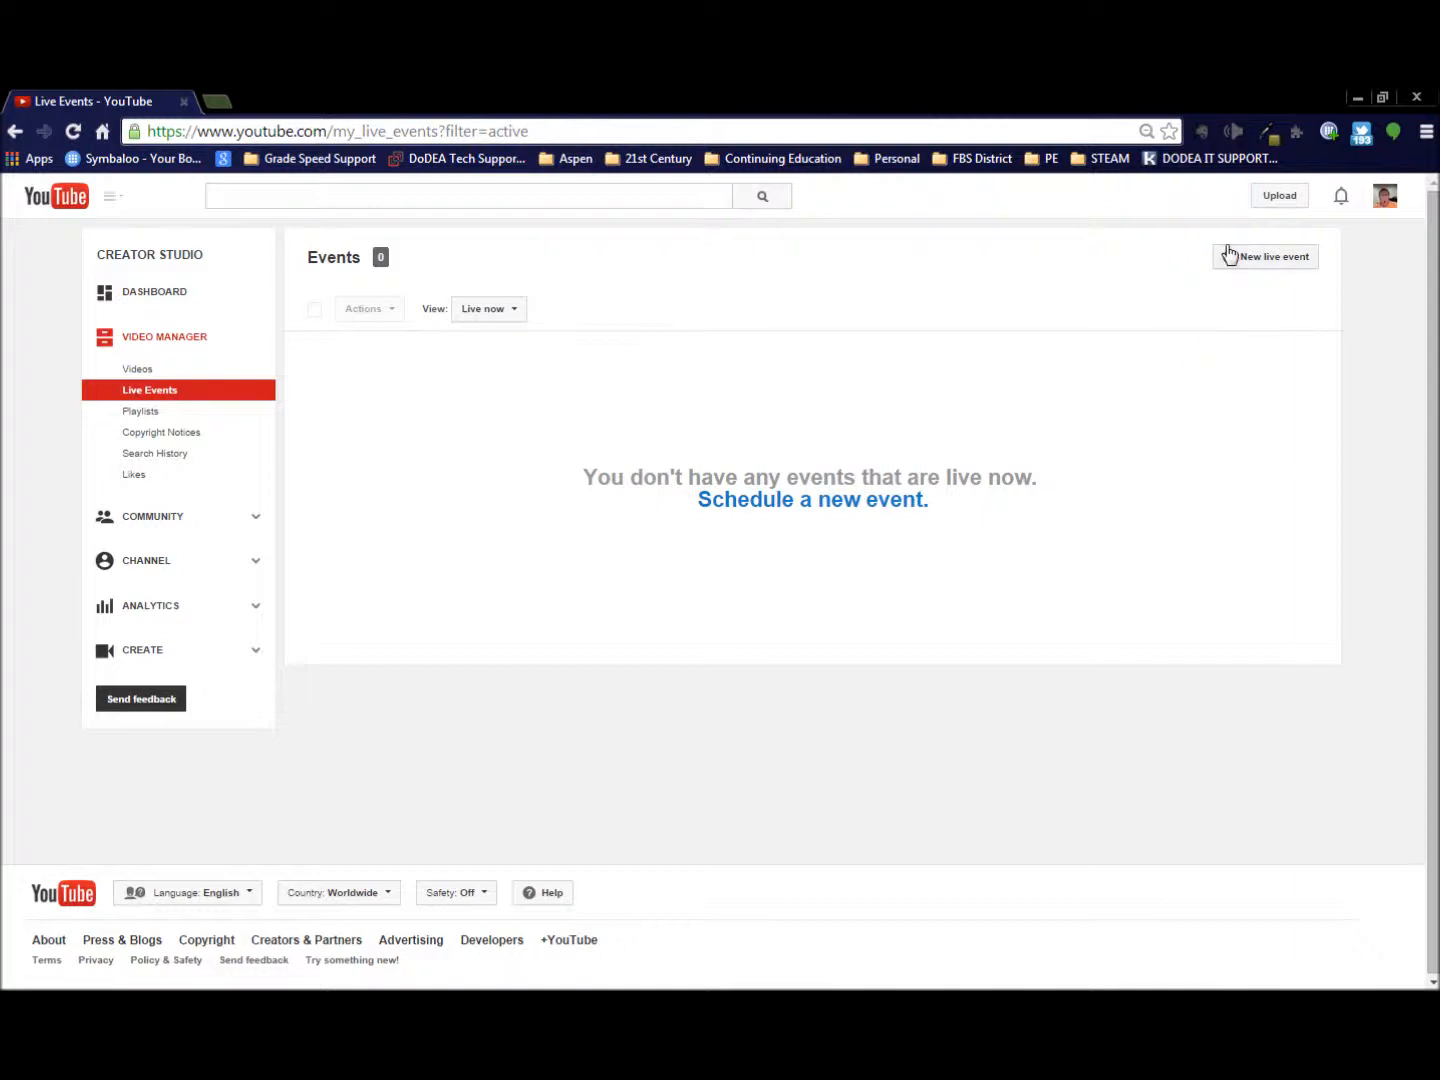
# - Start scheduling a new live event and title it "Morning Announcements 10/6/14"
pyautogui.click(884, 506)
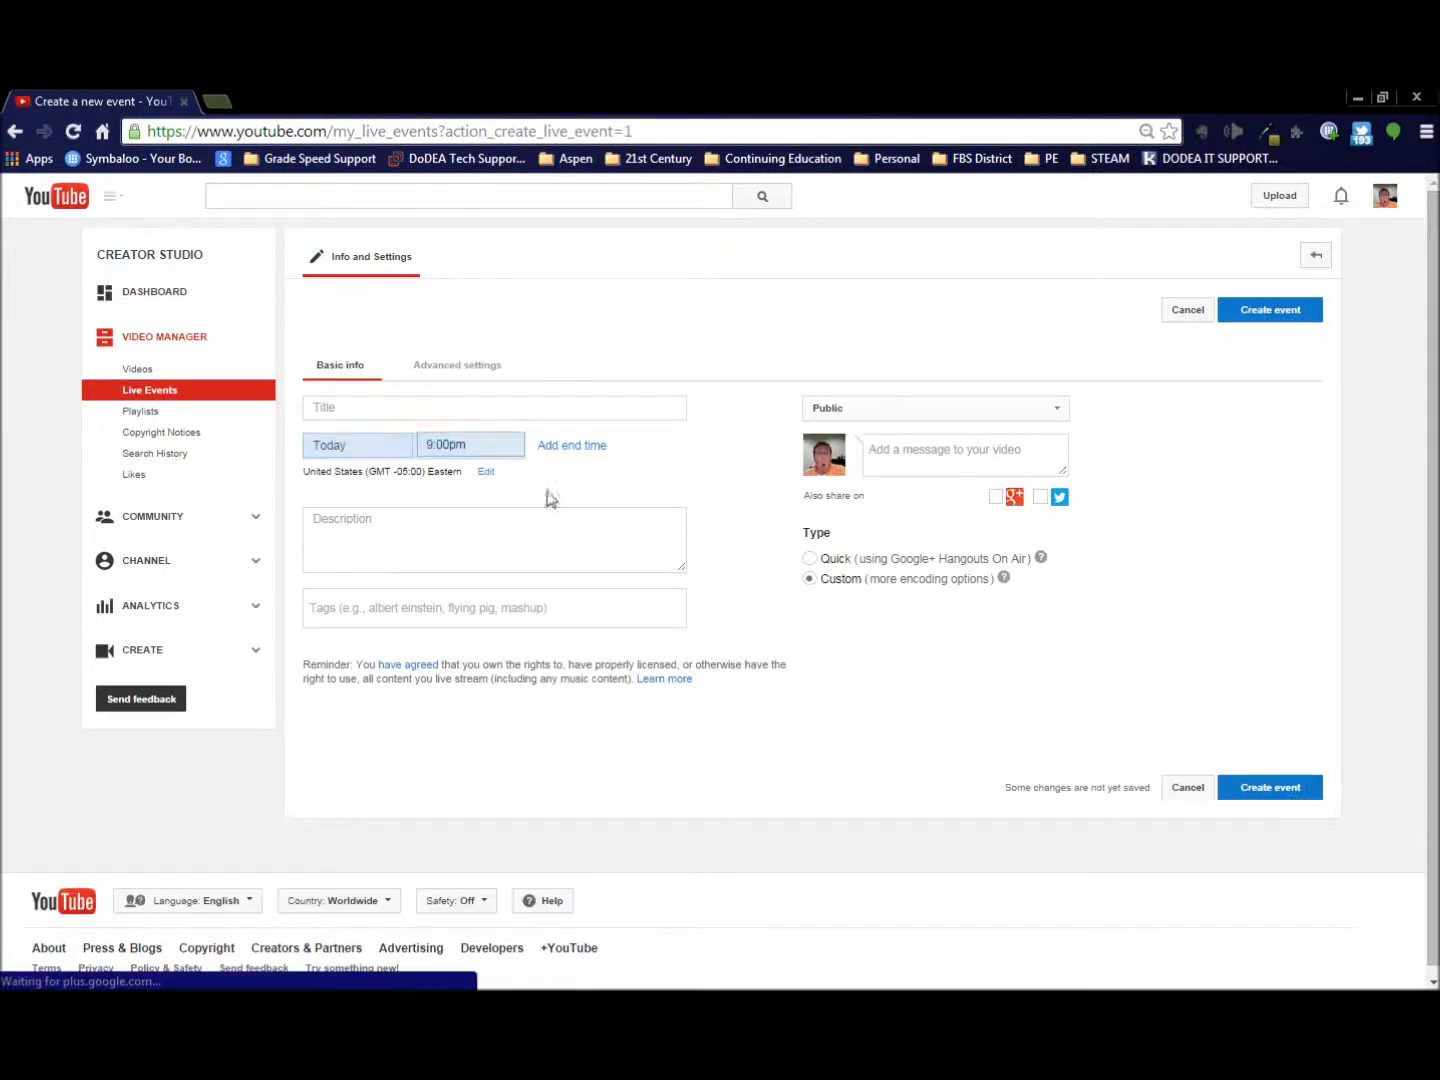
pyautogui.click(435, 411)
pyautogui.write('Morning')
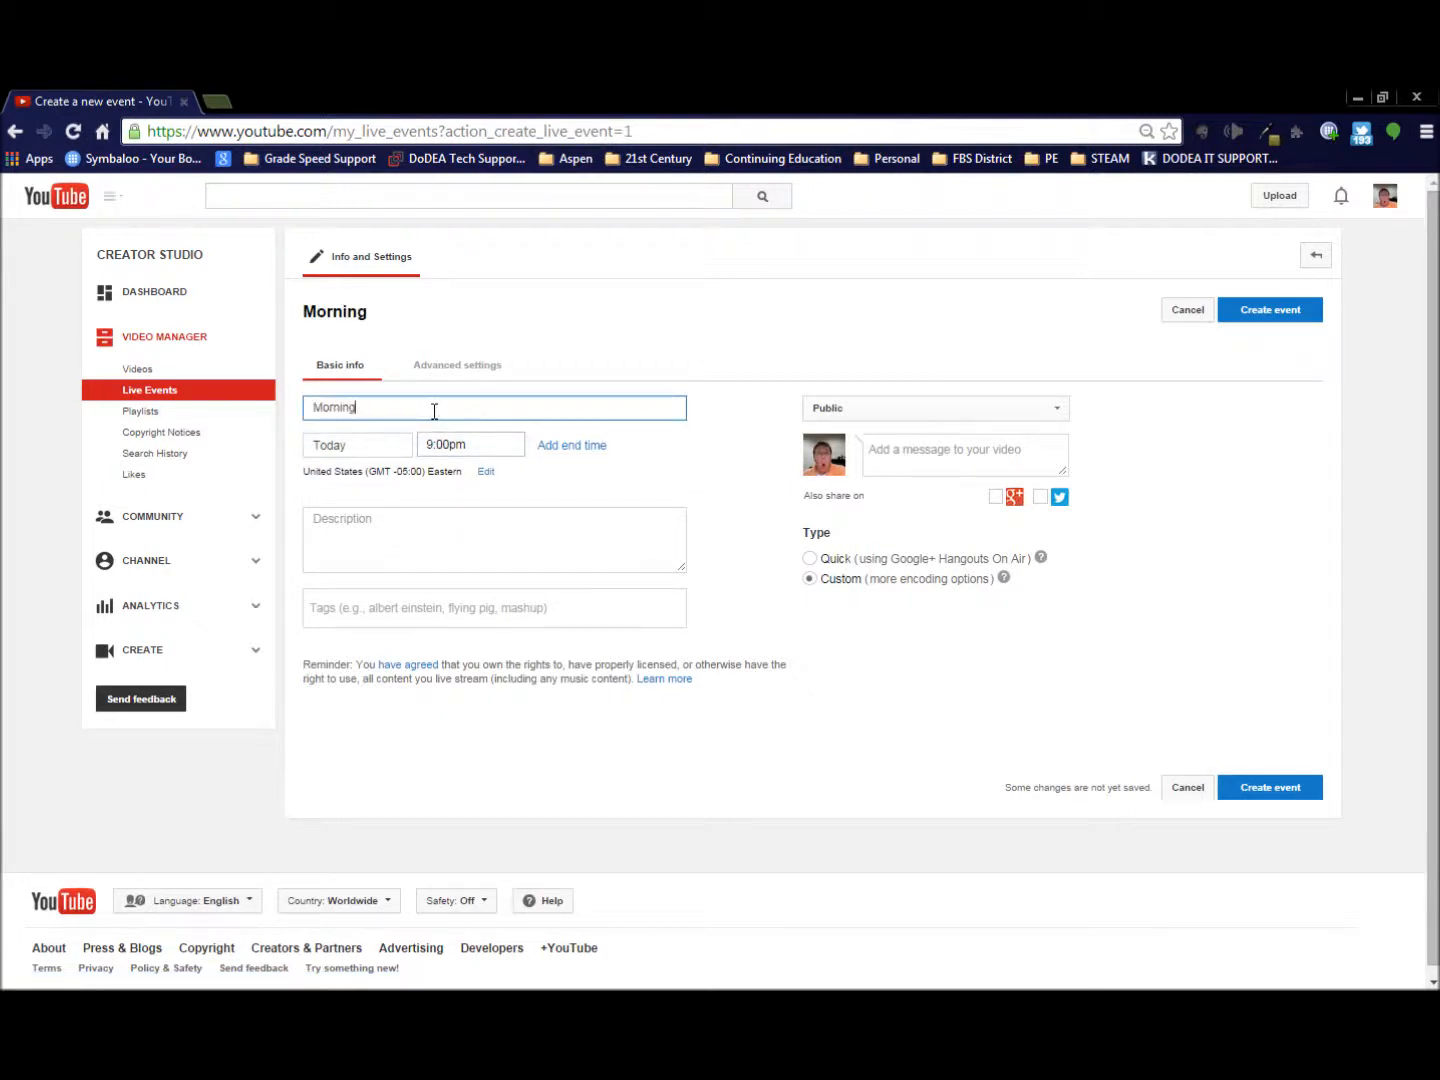
pyautogui.write(' Announcementws')
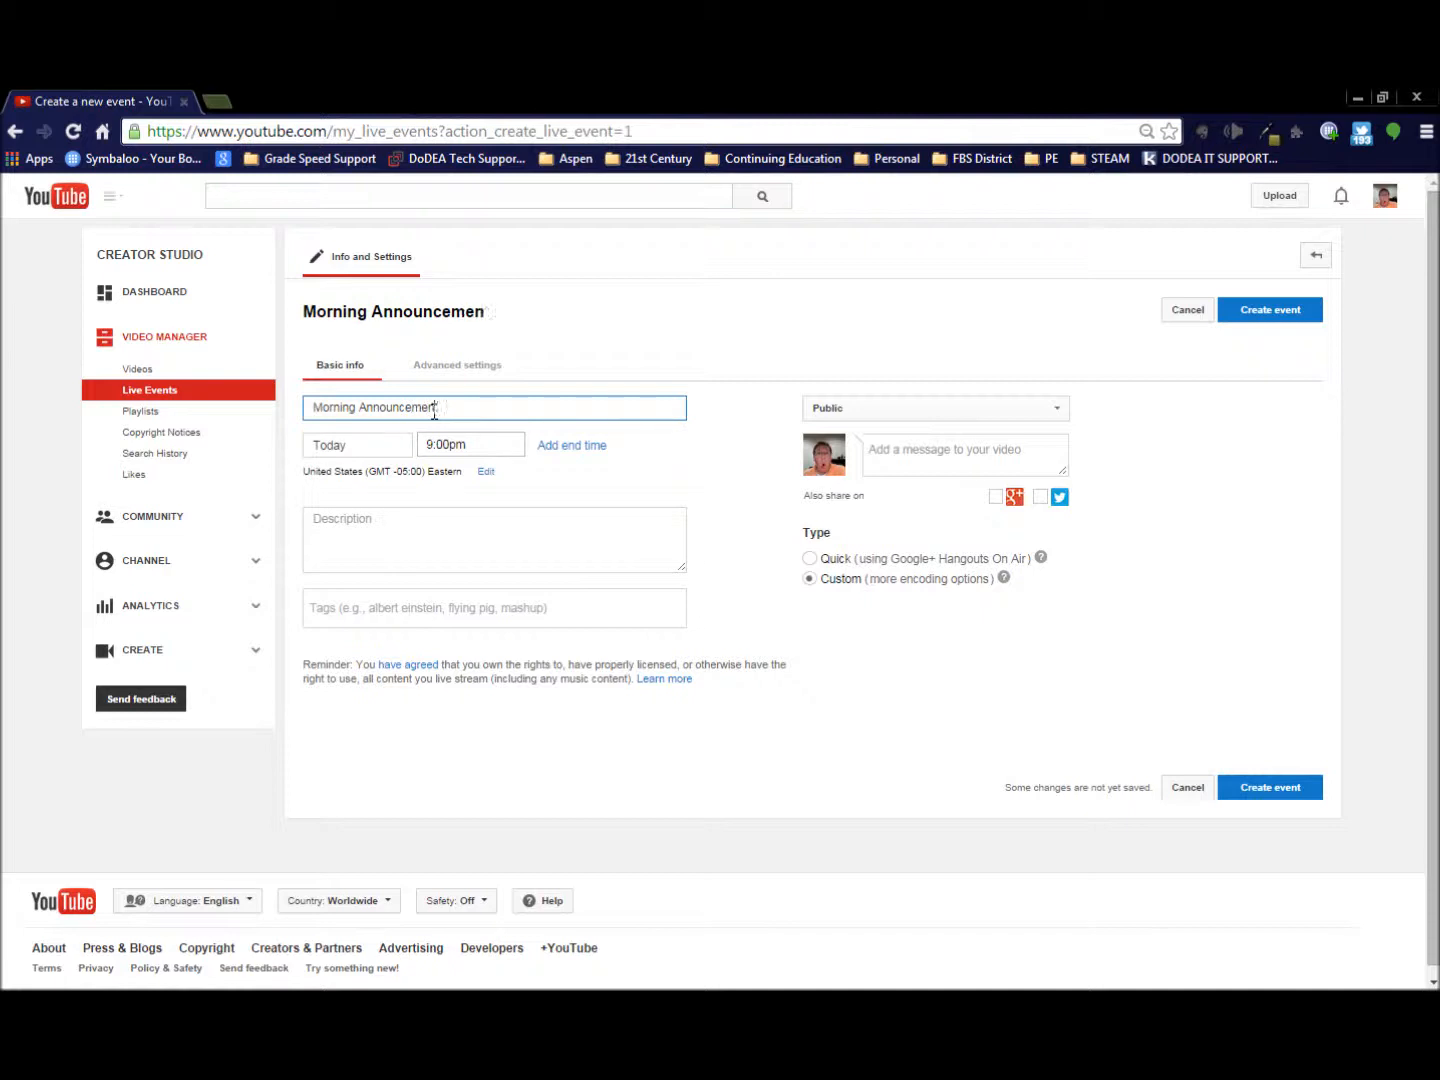
pyautogui.press('BackSpace')
pyautogui.press('BackSpace')
pyautogui.write('s 10/6/14')
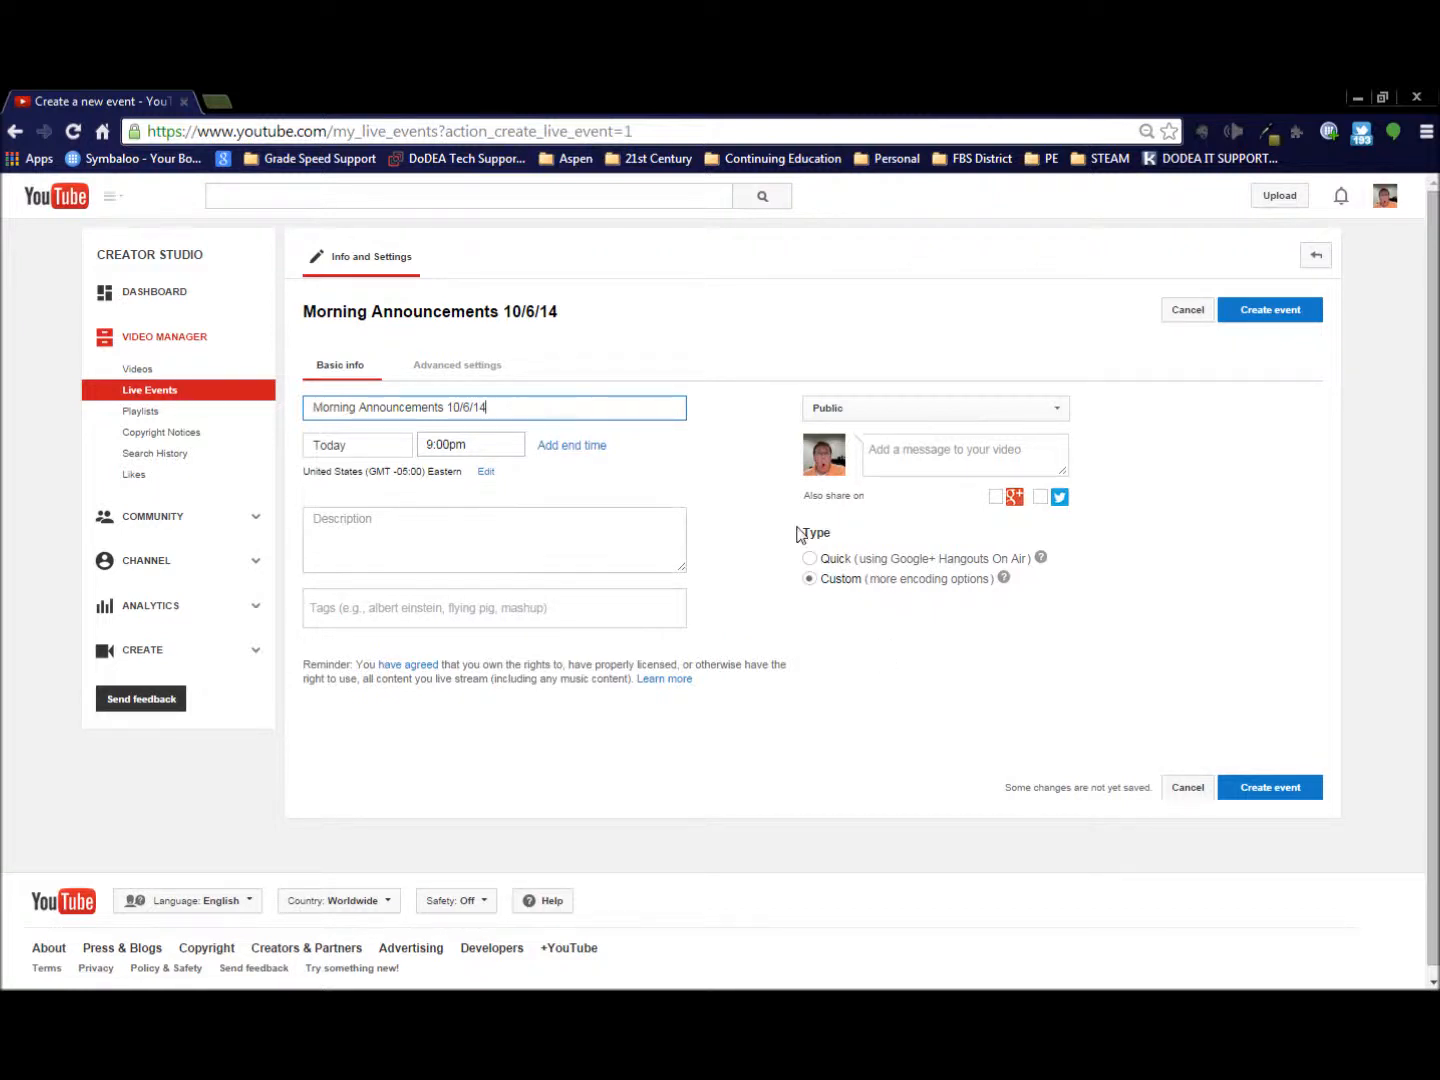
# - Disable embedding and promotion through InVideo Programming in the event's advanced settings
pyautogui.click(490, 373)
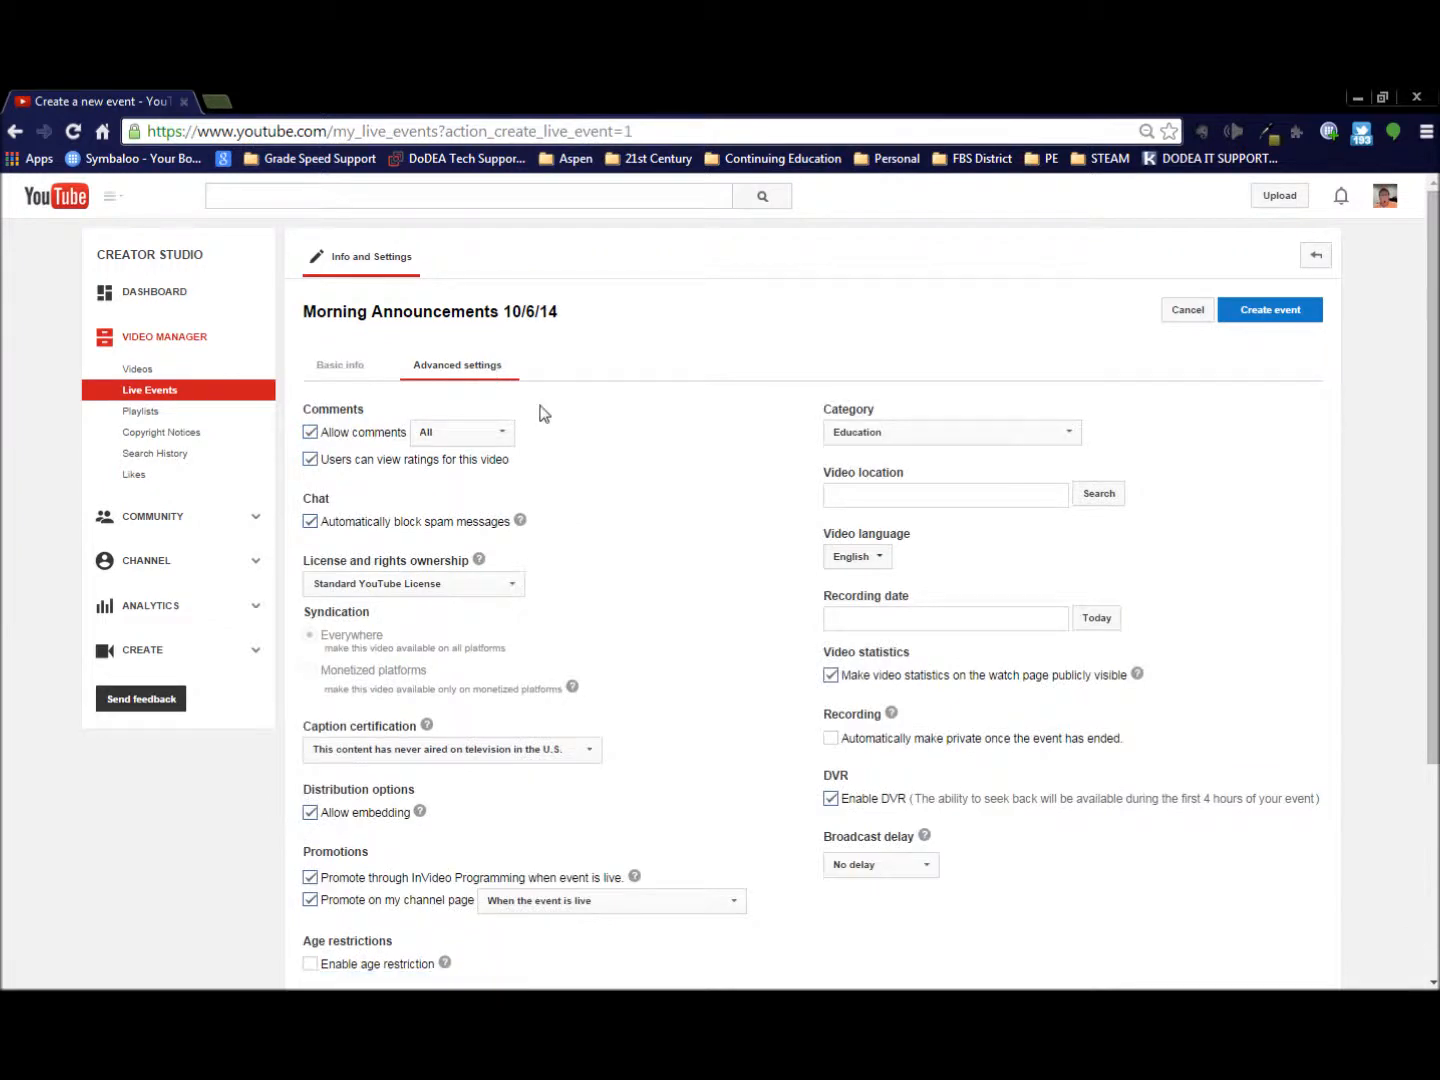
pyautogui.scroll(-2, 590, 446)
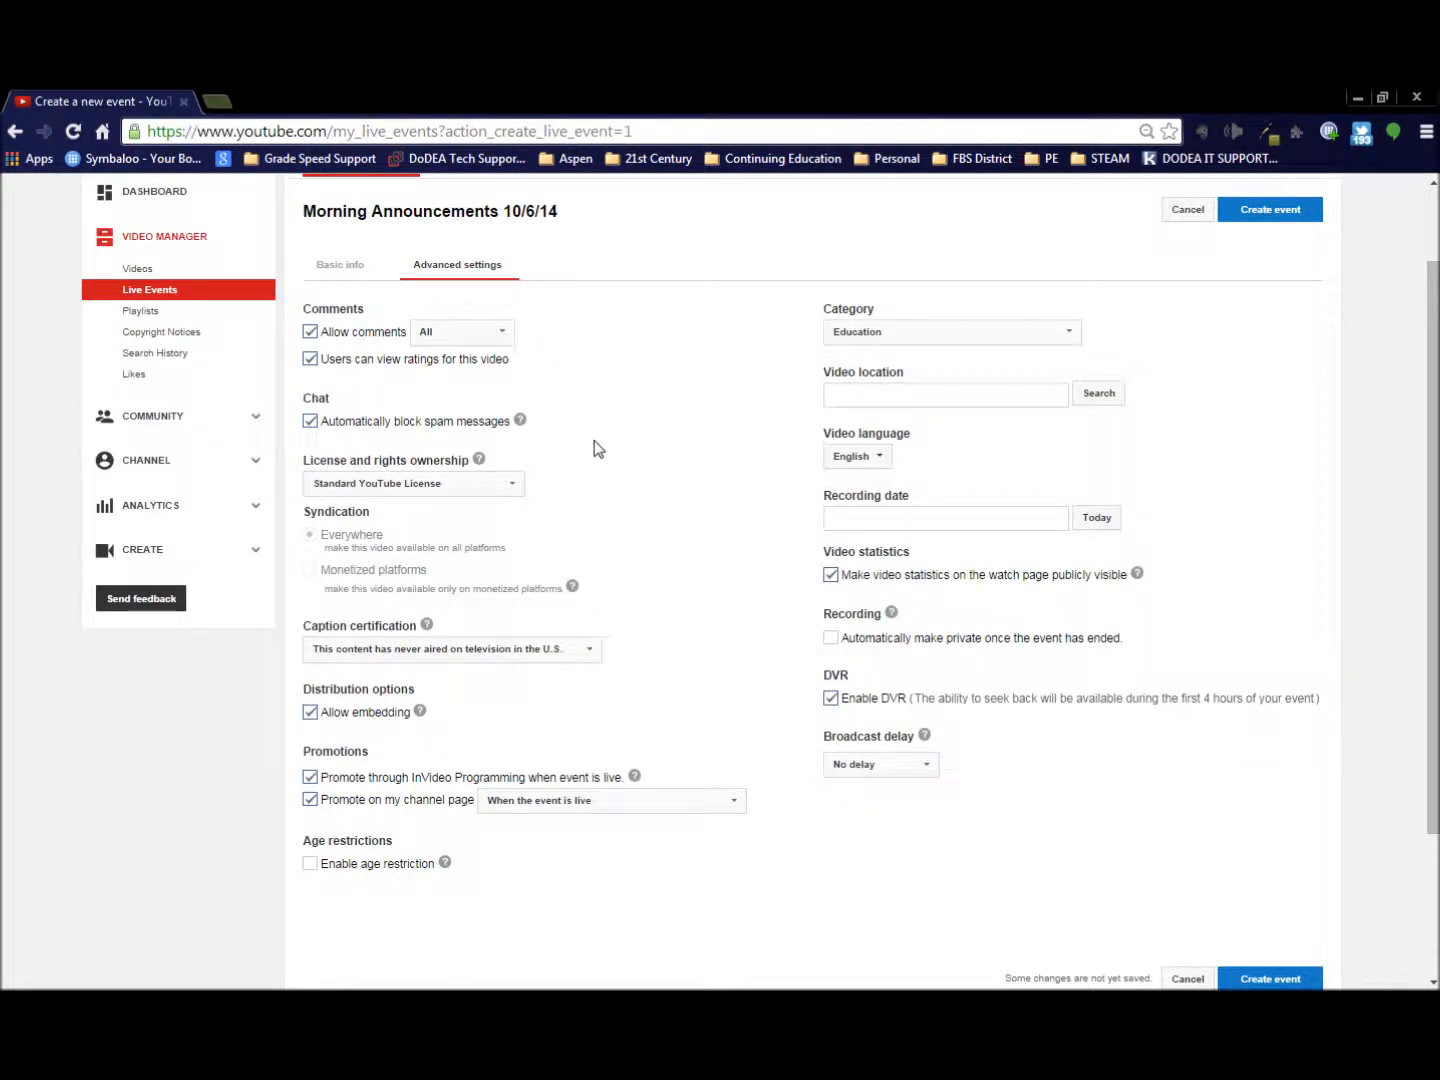
pyautogui.scroll(-2, 595, 449)
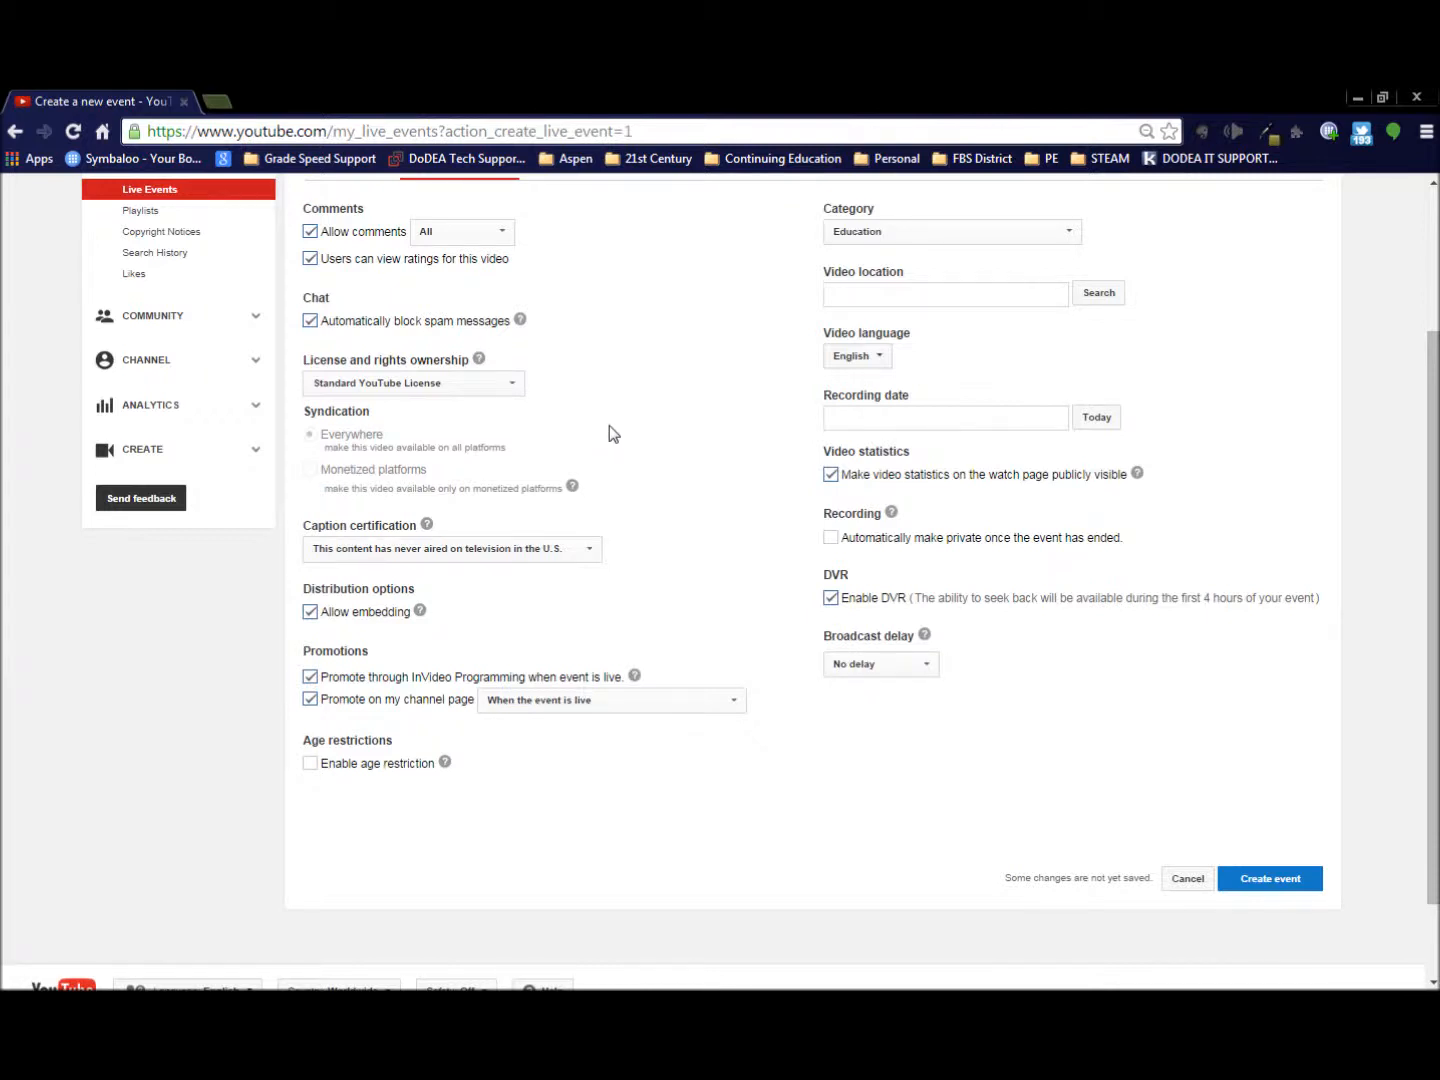
pyautogui.click(386, 385)
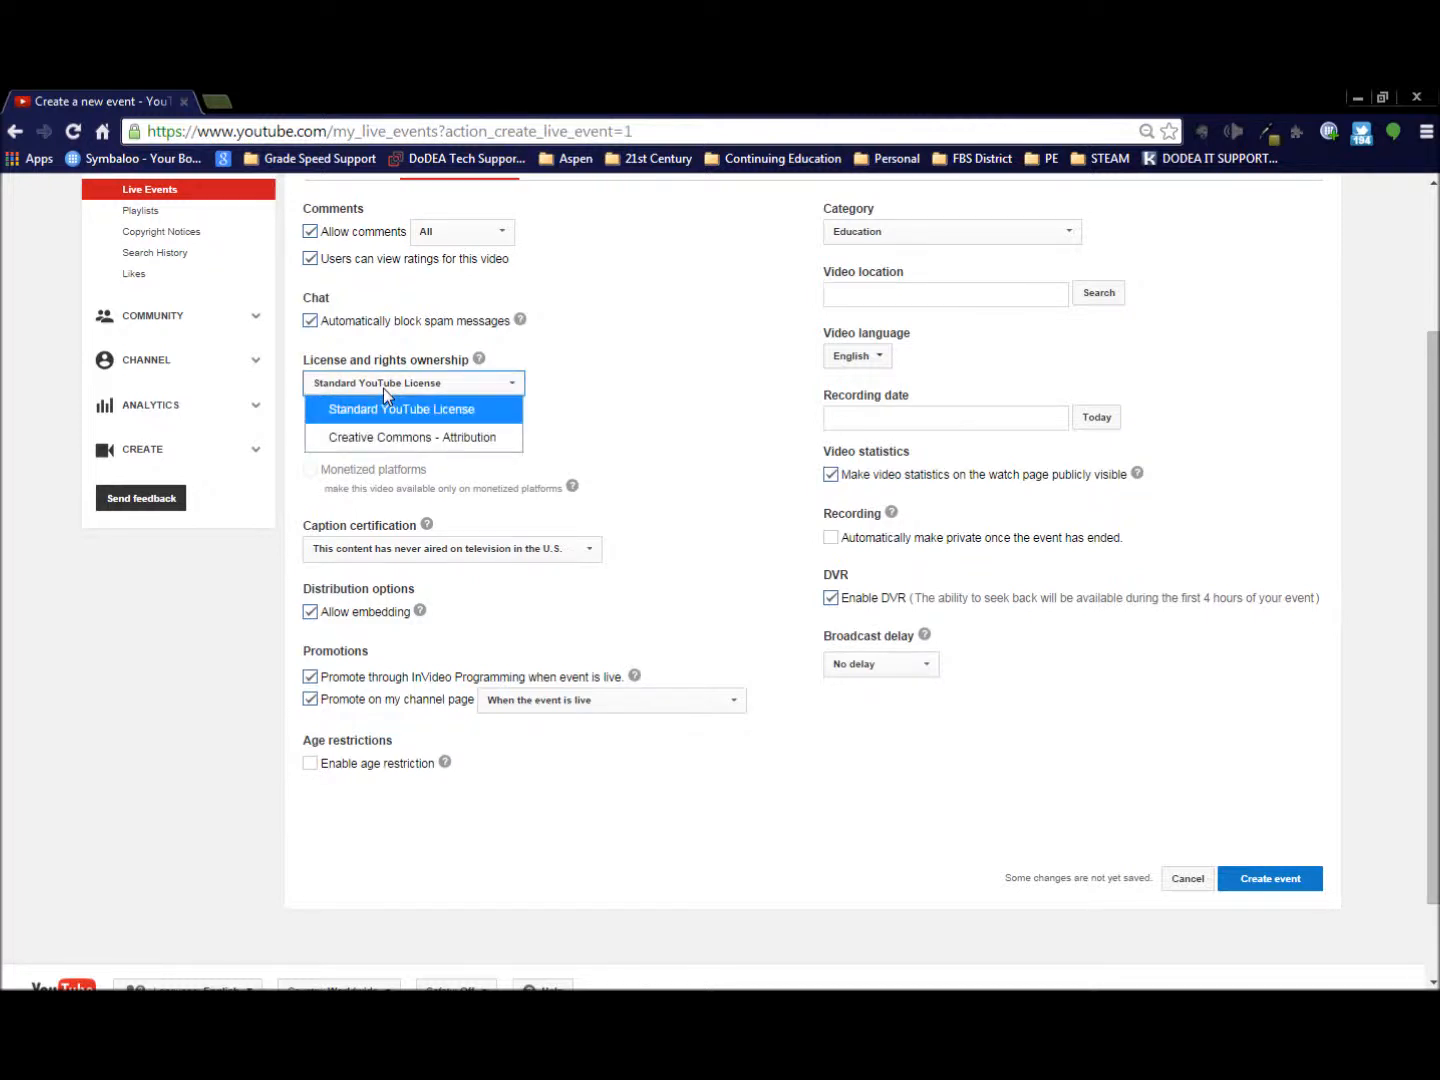
pyautogui.click(579, 391)
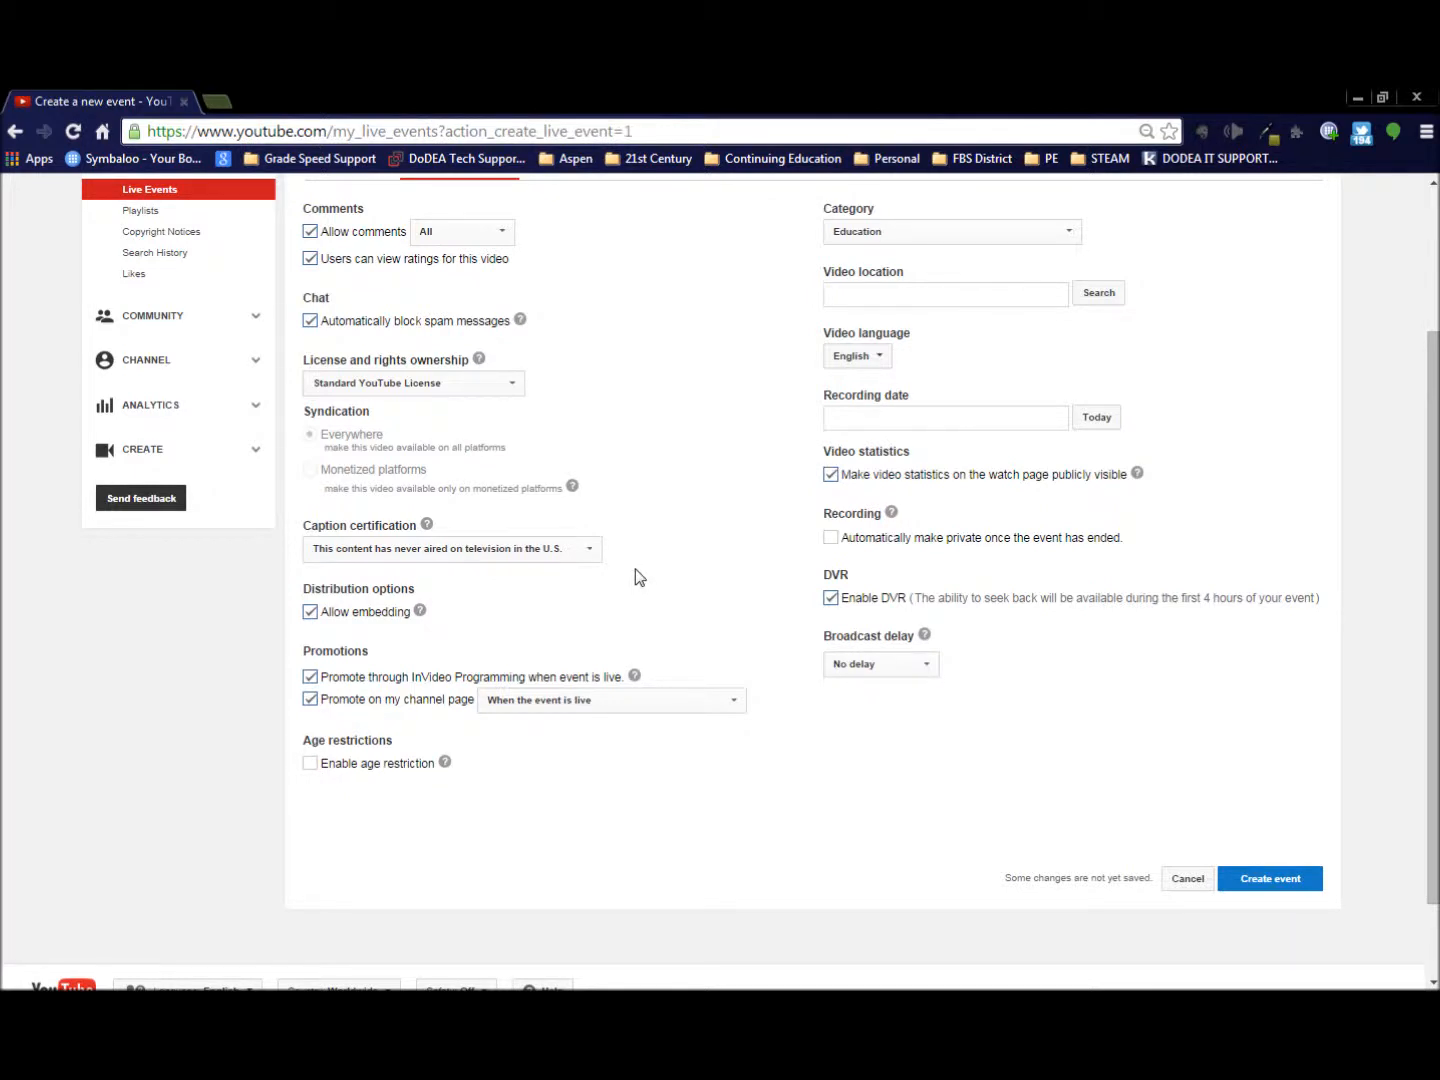
pyautogui.click(312, 620)
pyautogui.click(310, 679)
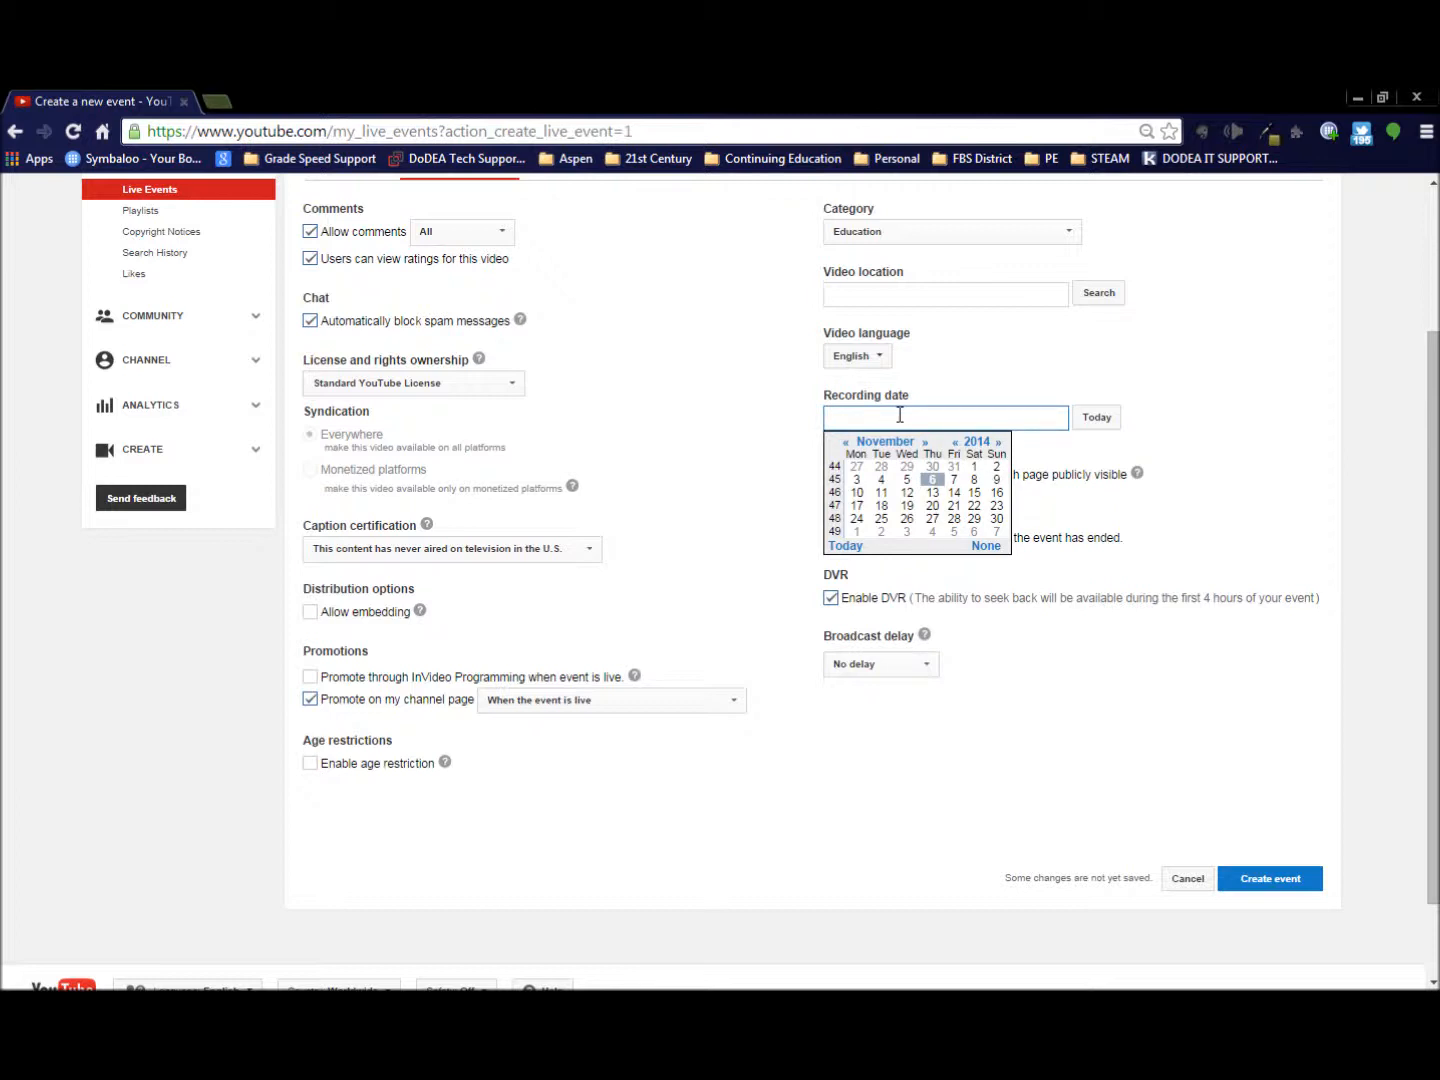
# - Set the event's recording date to today and create the event
pyautogui.click(1127, 454)
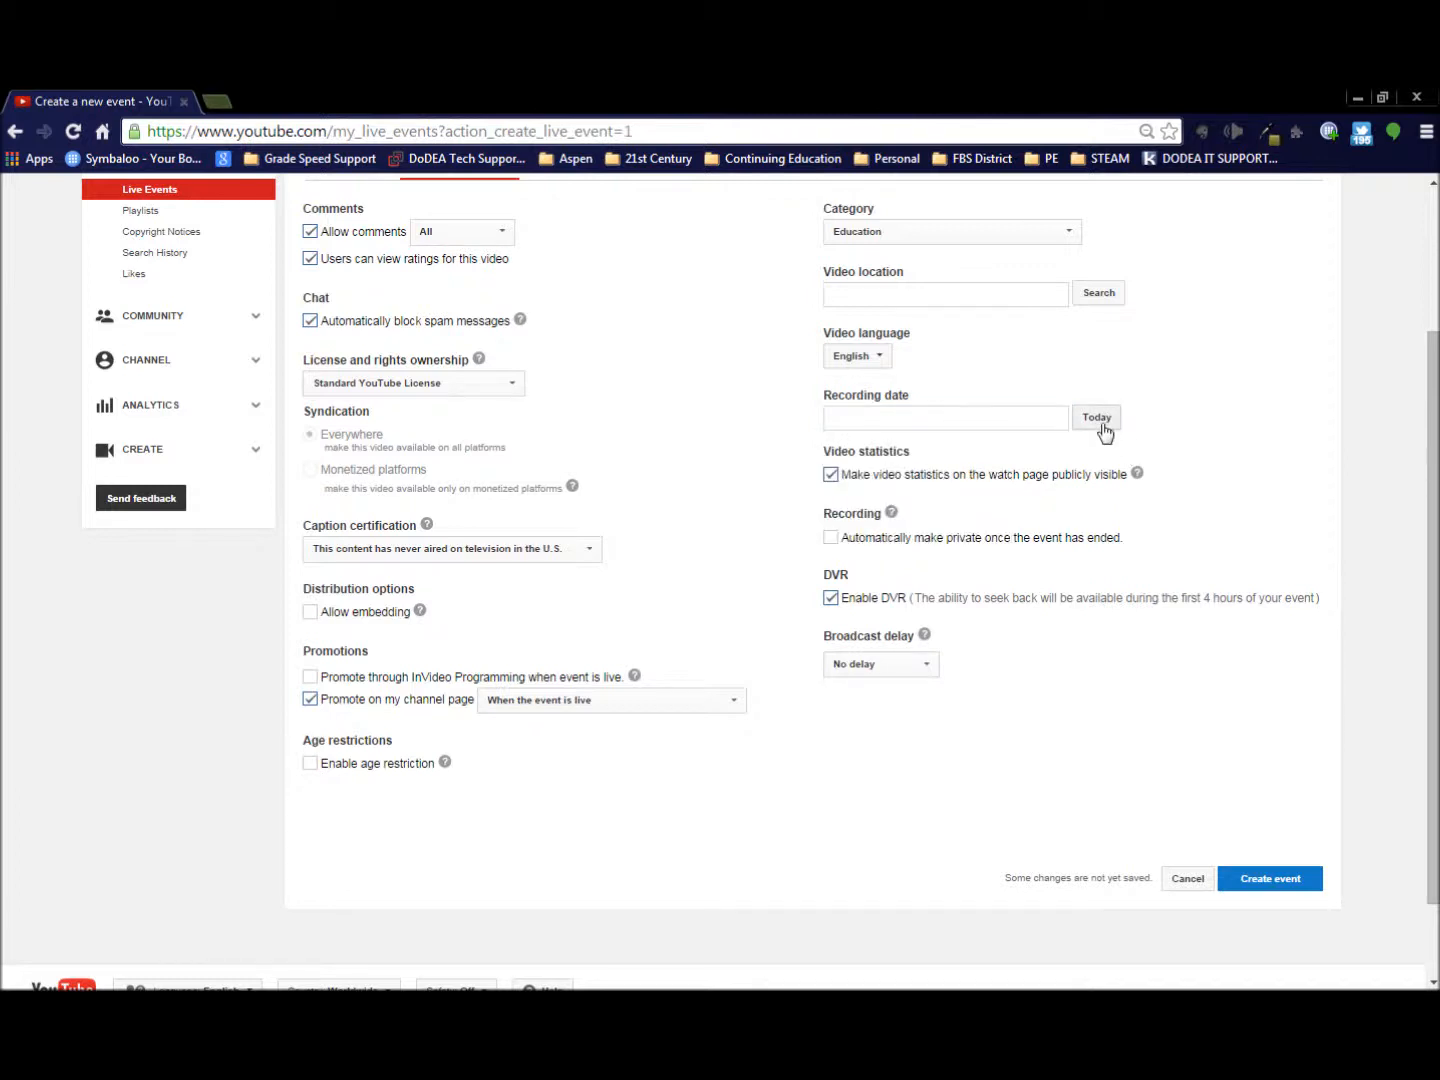
pyautogui.click(1102, 428)
pyautogui.click(1270, 882)
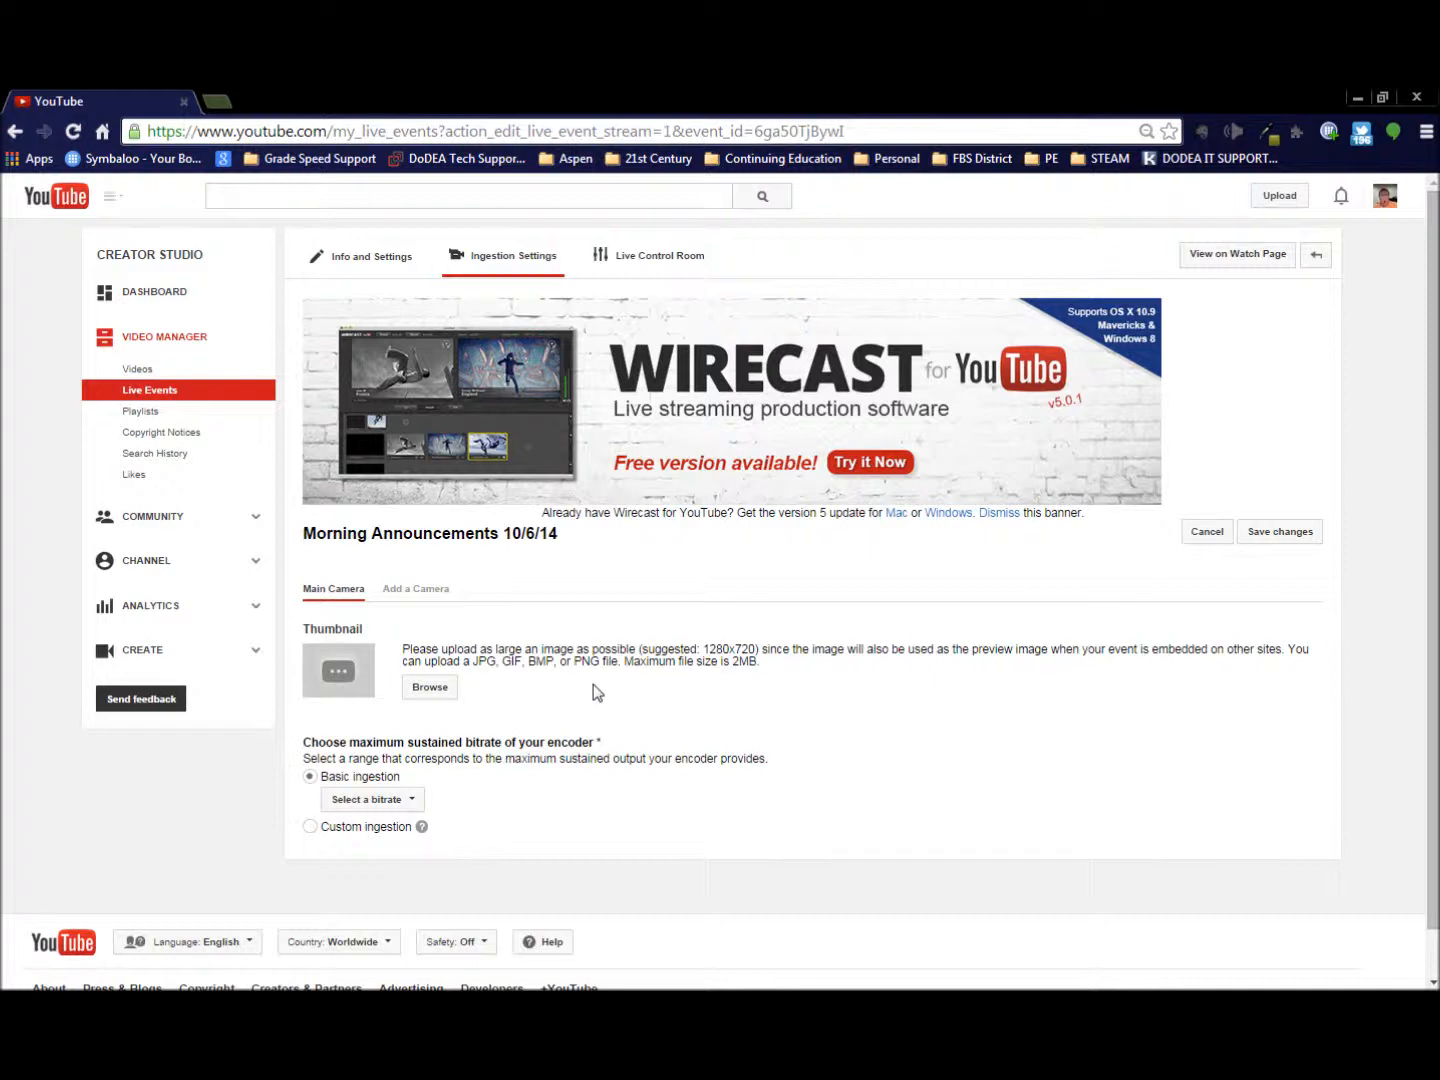
# - Set basic ingestion to 1500 Kbps - 4000 Kbps (720p) with Flash Media Live Encoder (FMLE) as the encoder, and save the event
pyautogui.scroll(-1, 593, 692)
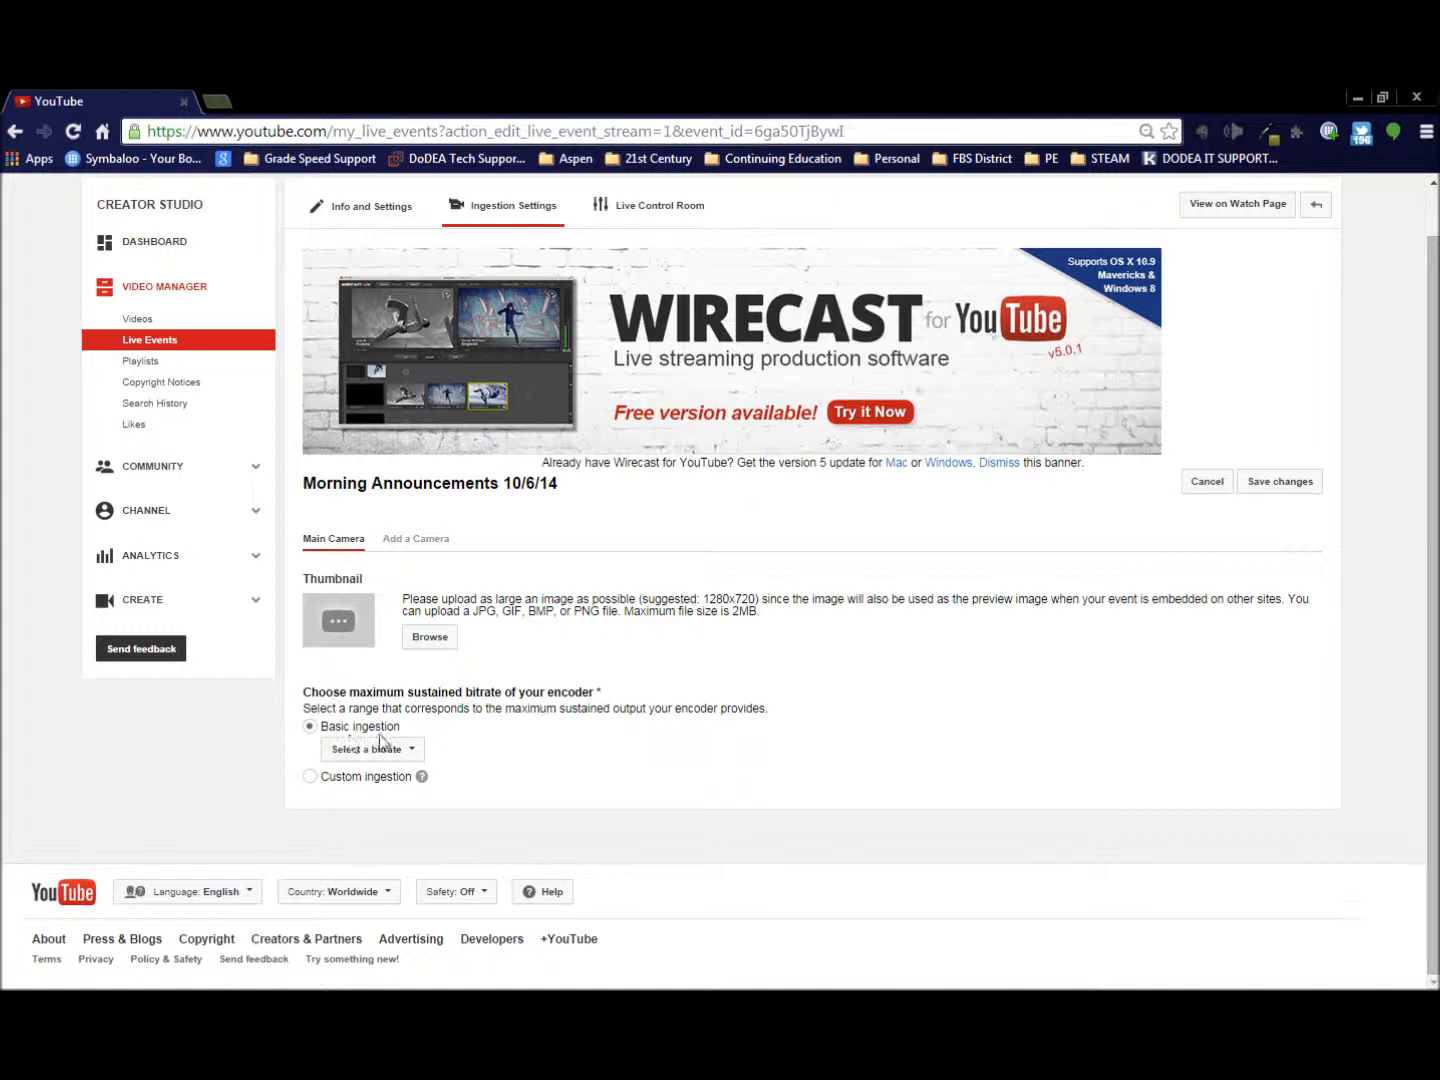
pyautogui.click(398, 760)
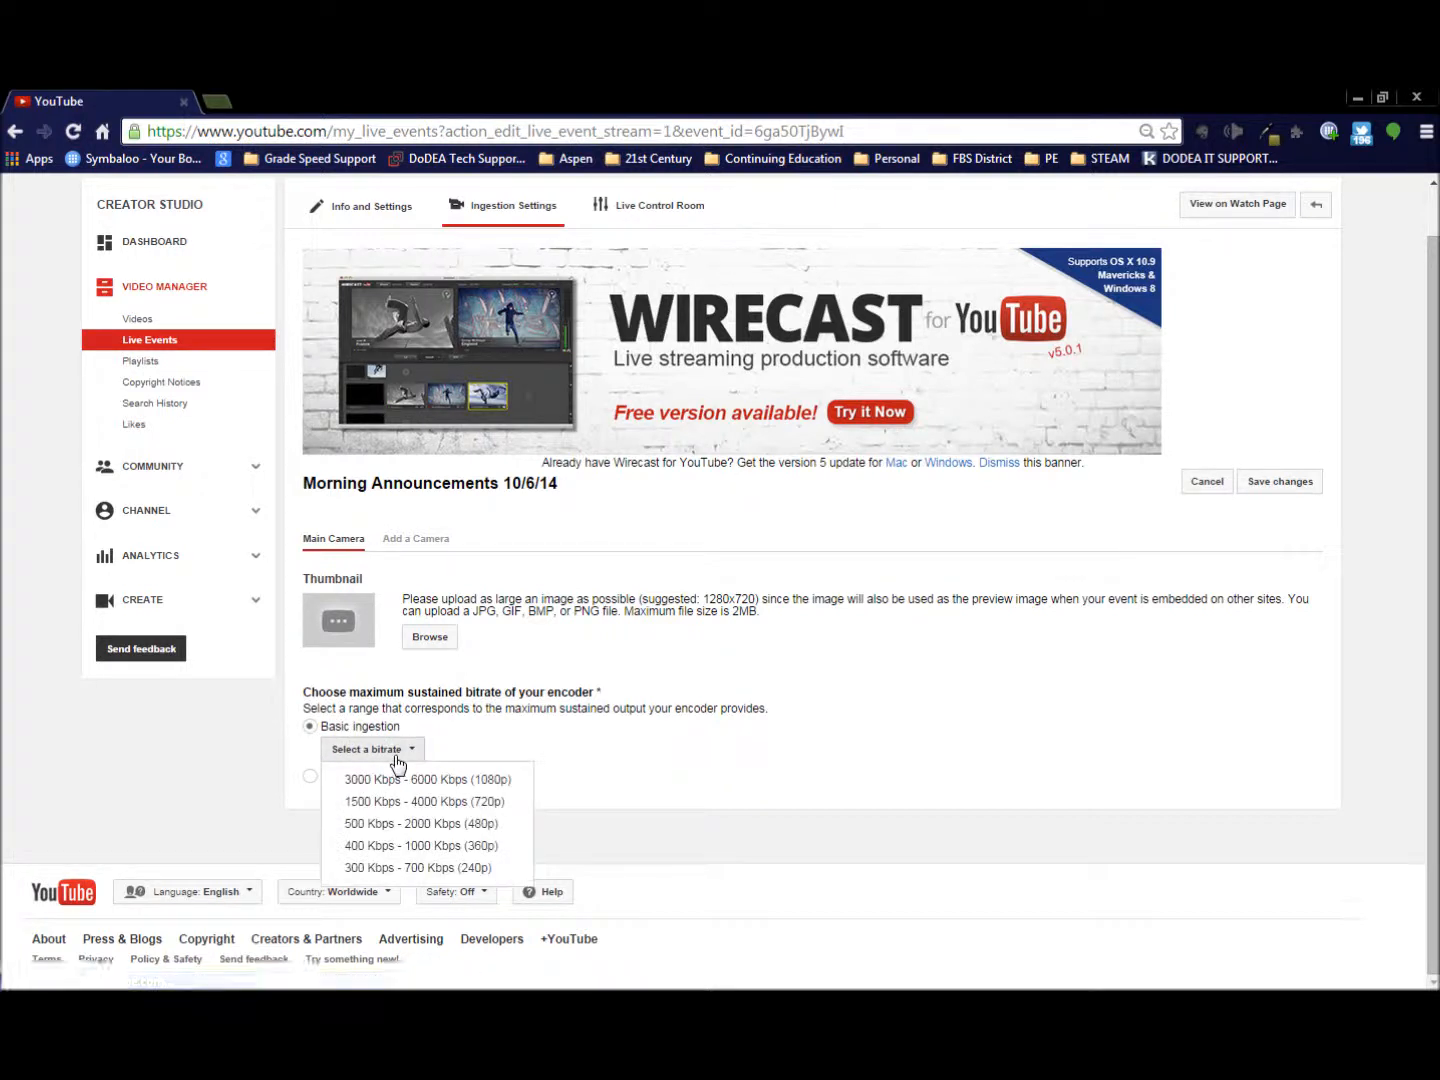
pyautogui.click(464, 804)
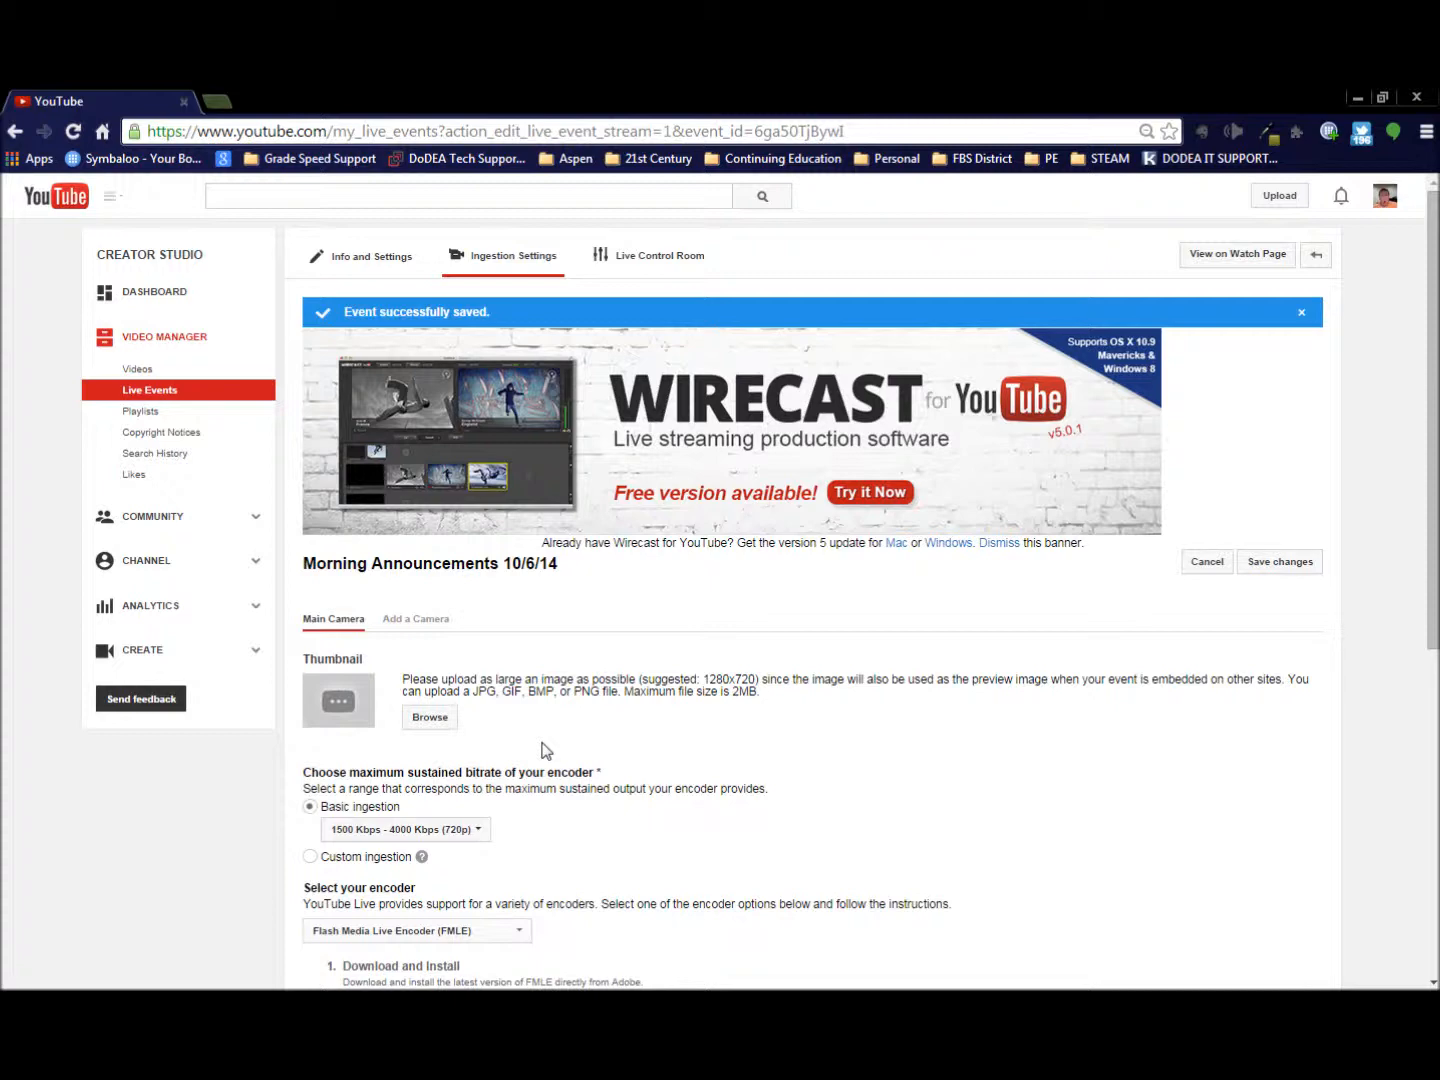
# - Download the primary FMLE profile as an XML file to the Desktop and dismiss the download notice
pyautogui.scroll(-3, 542, 751)
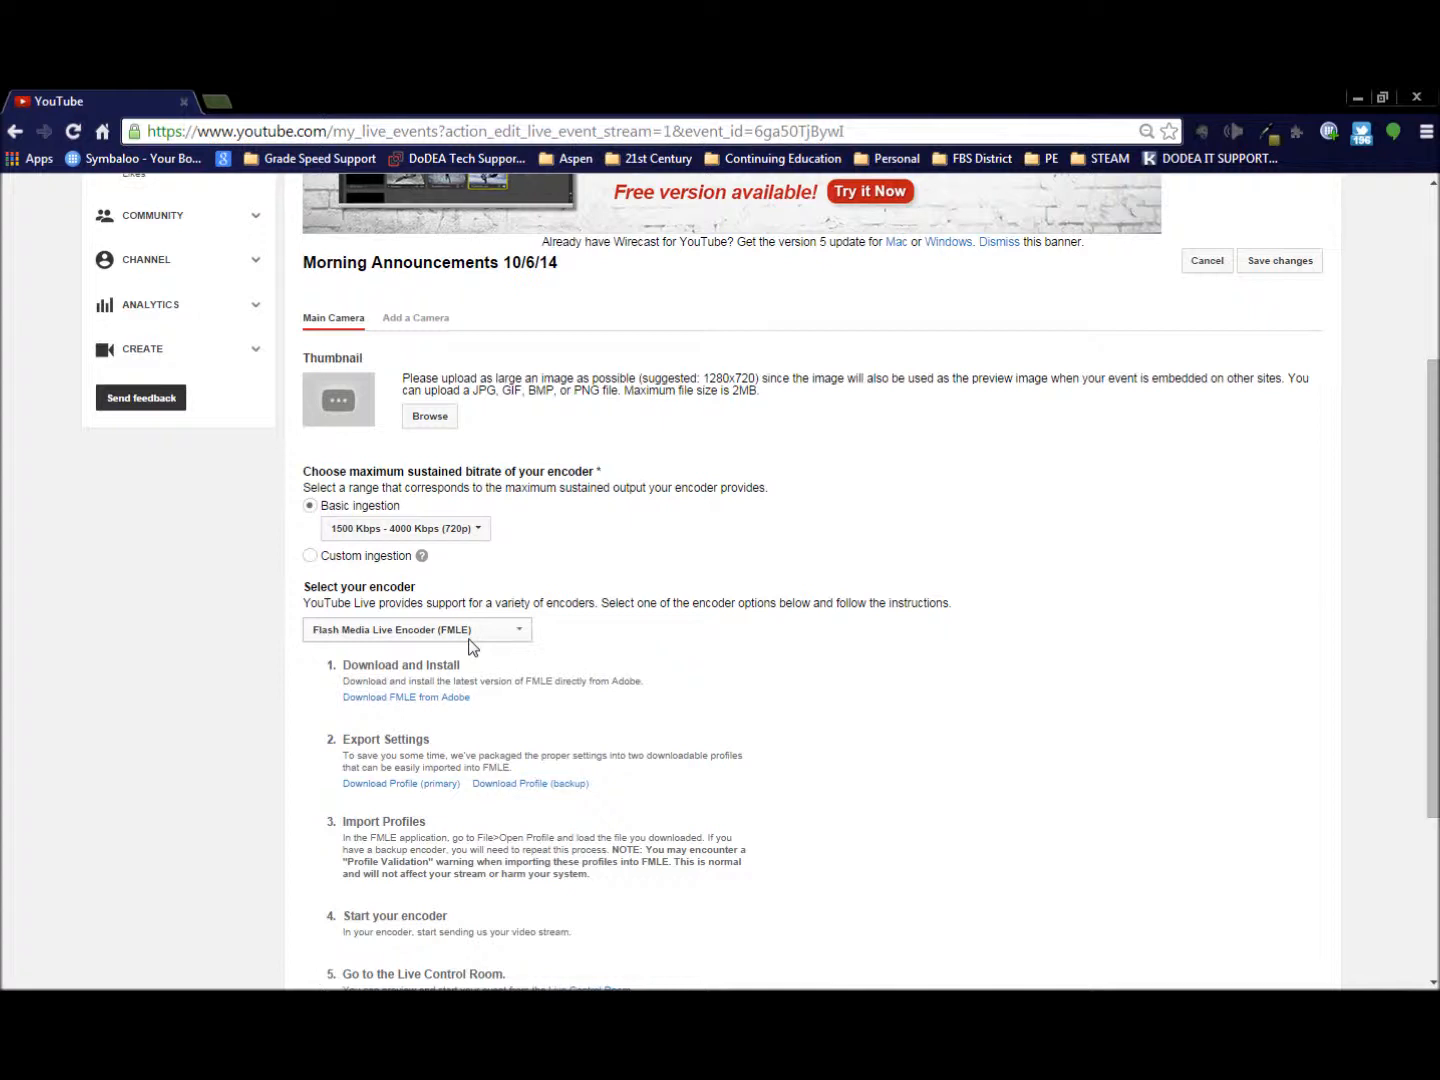
pyautogui.scroll(-2, 331, 630)
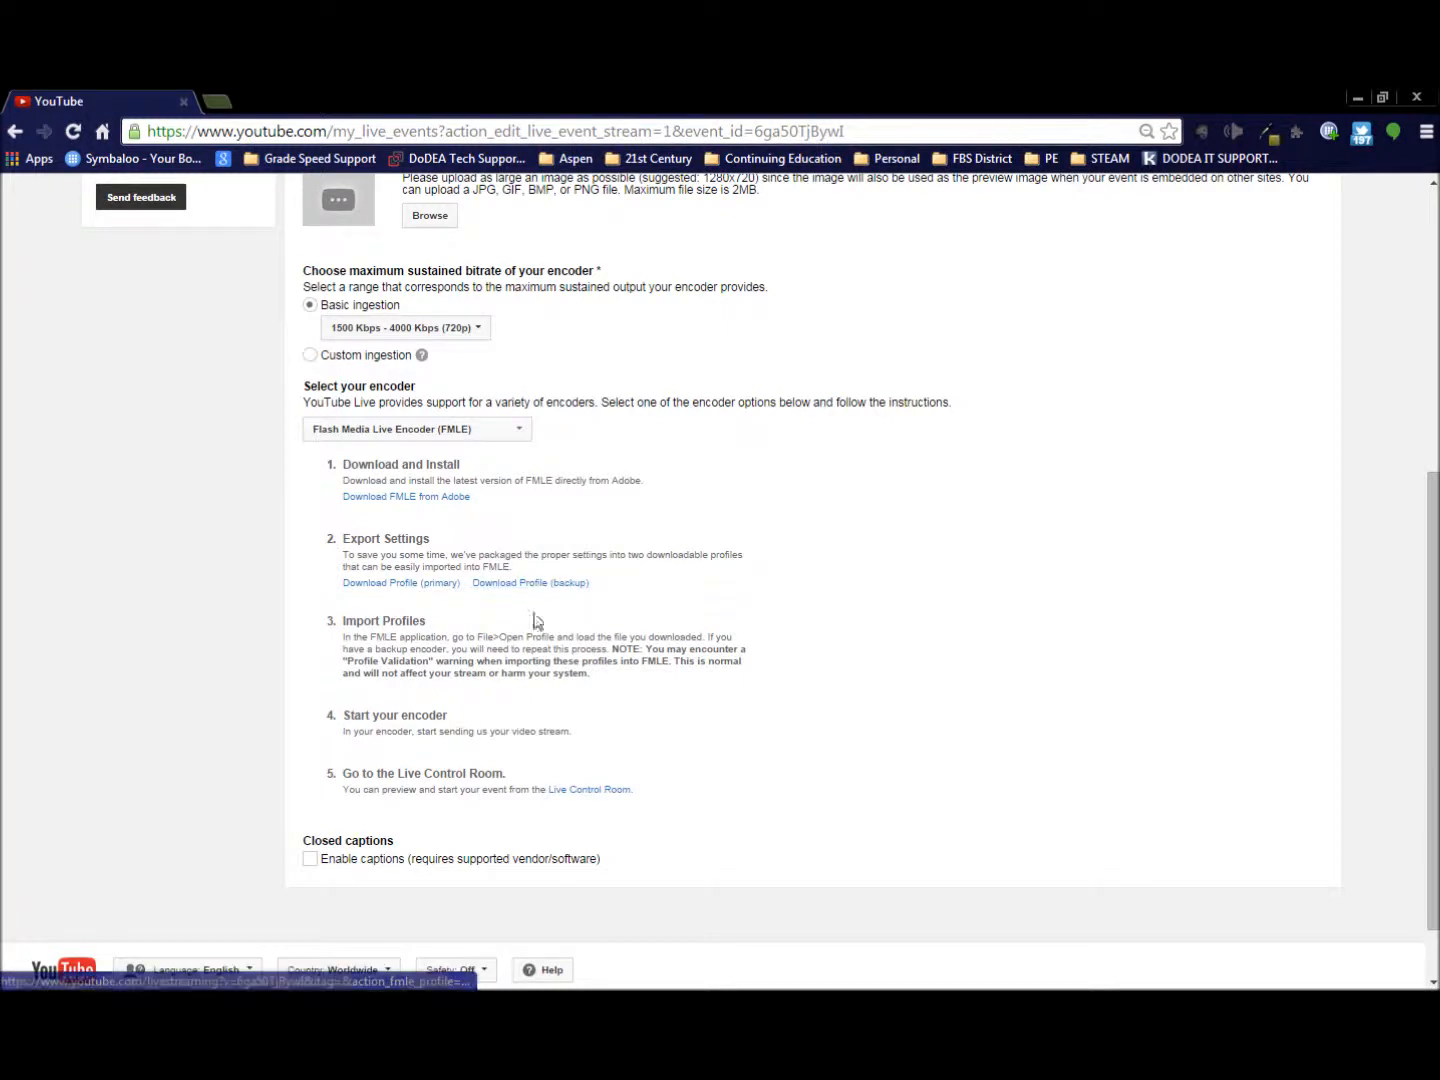
pyautogui.click(385, 588)
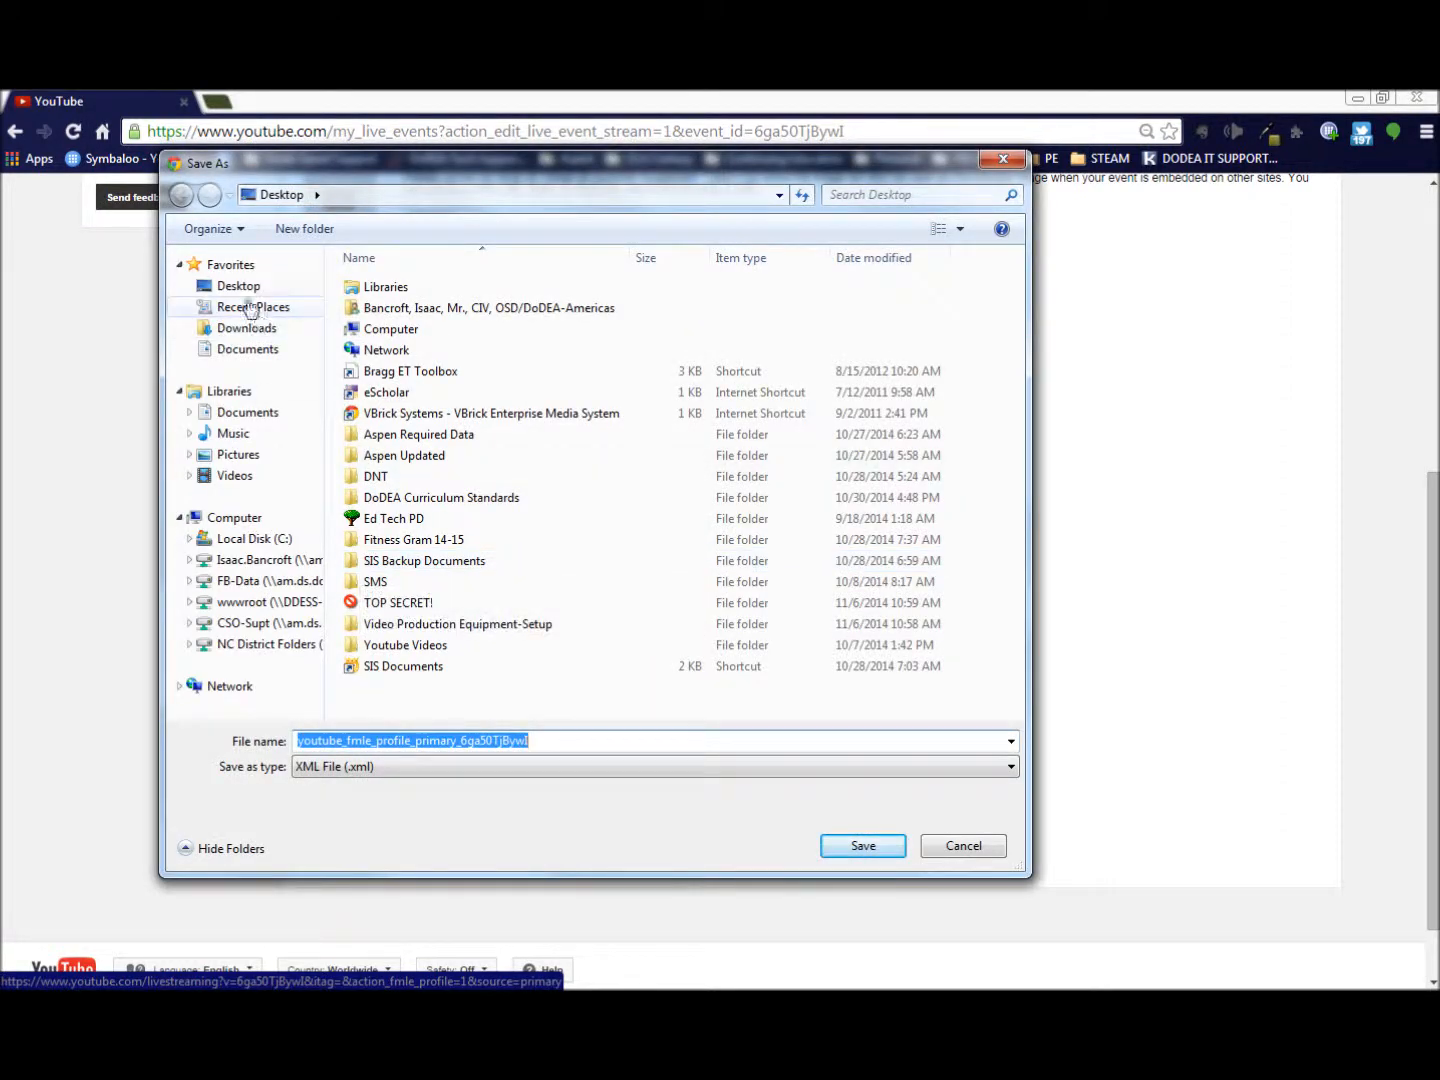
pyautogui.click(239, 288)
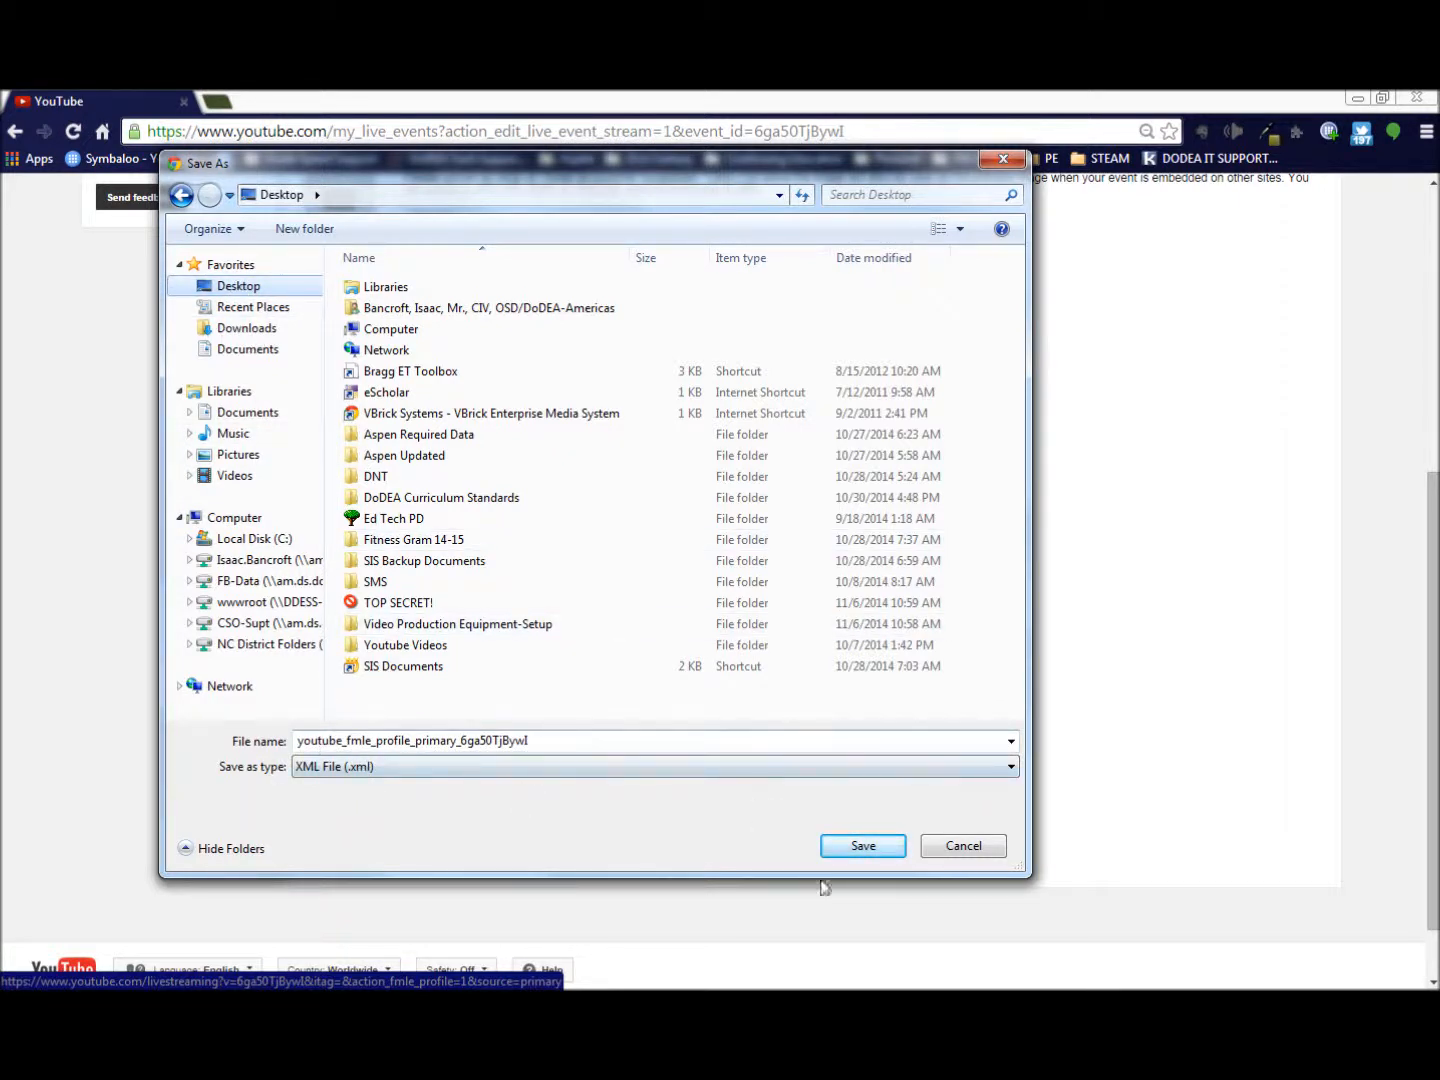
pyautogui.click(859, 848)
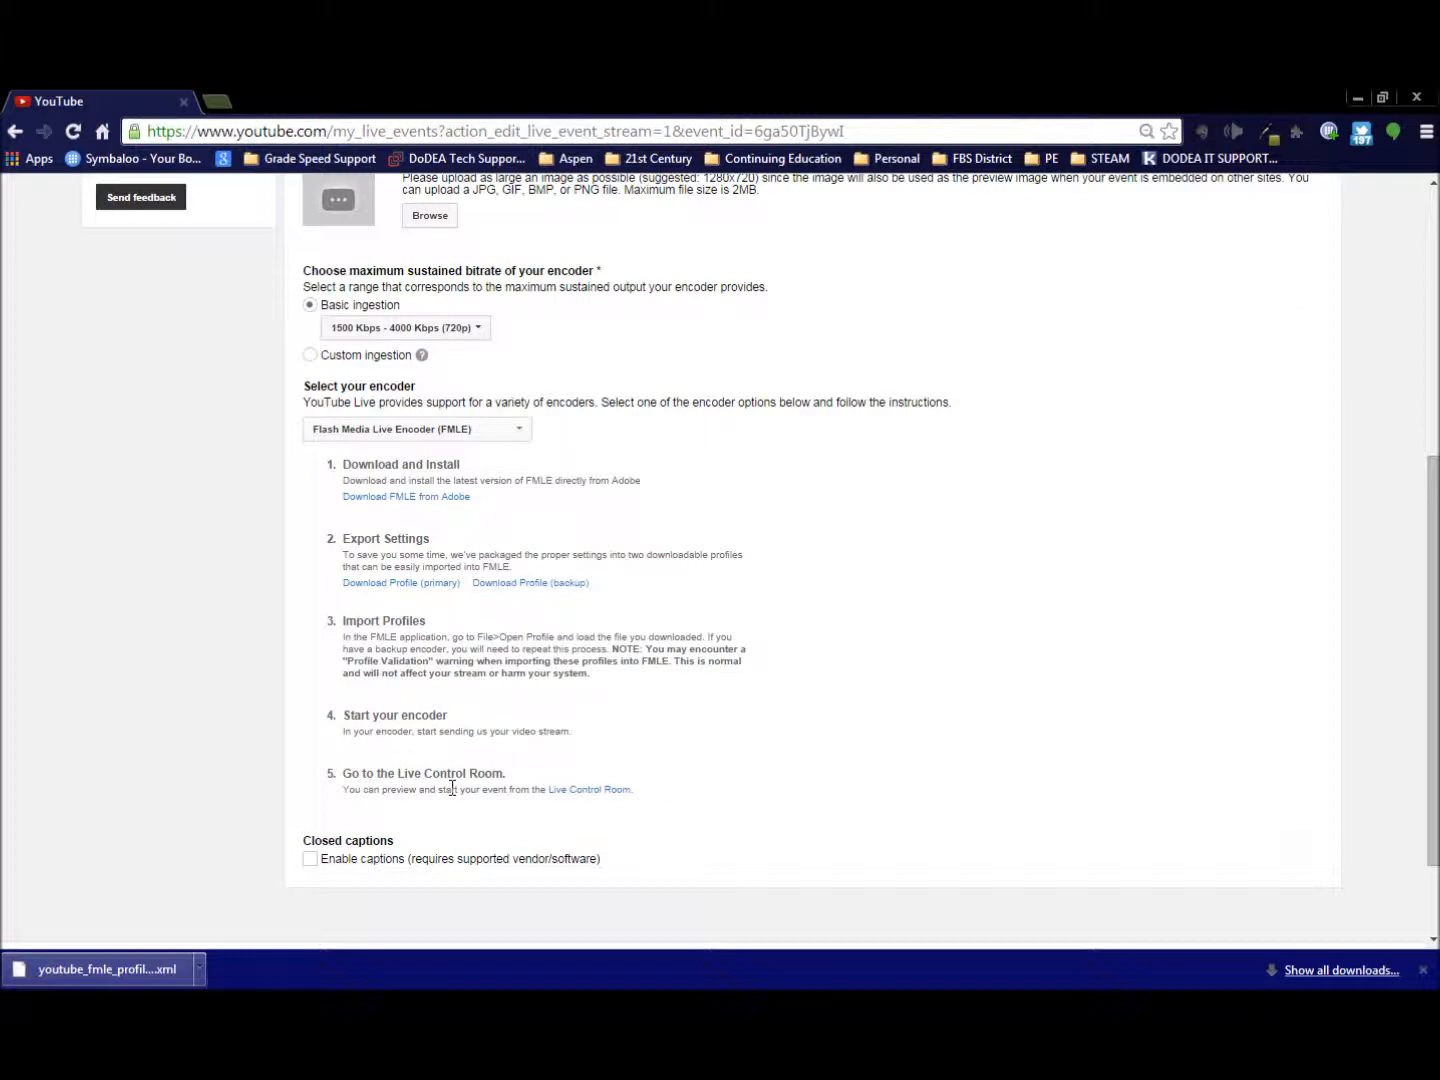
pyautogui.click(1421, 970)
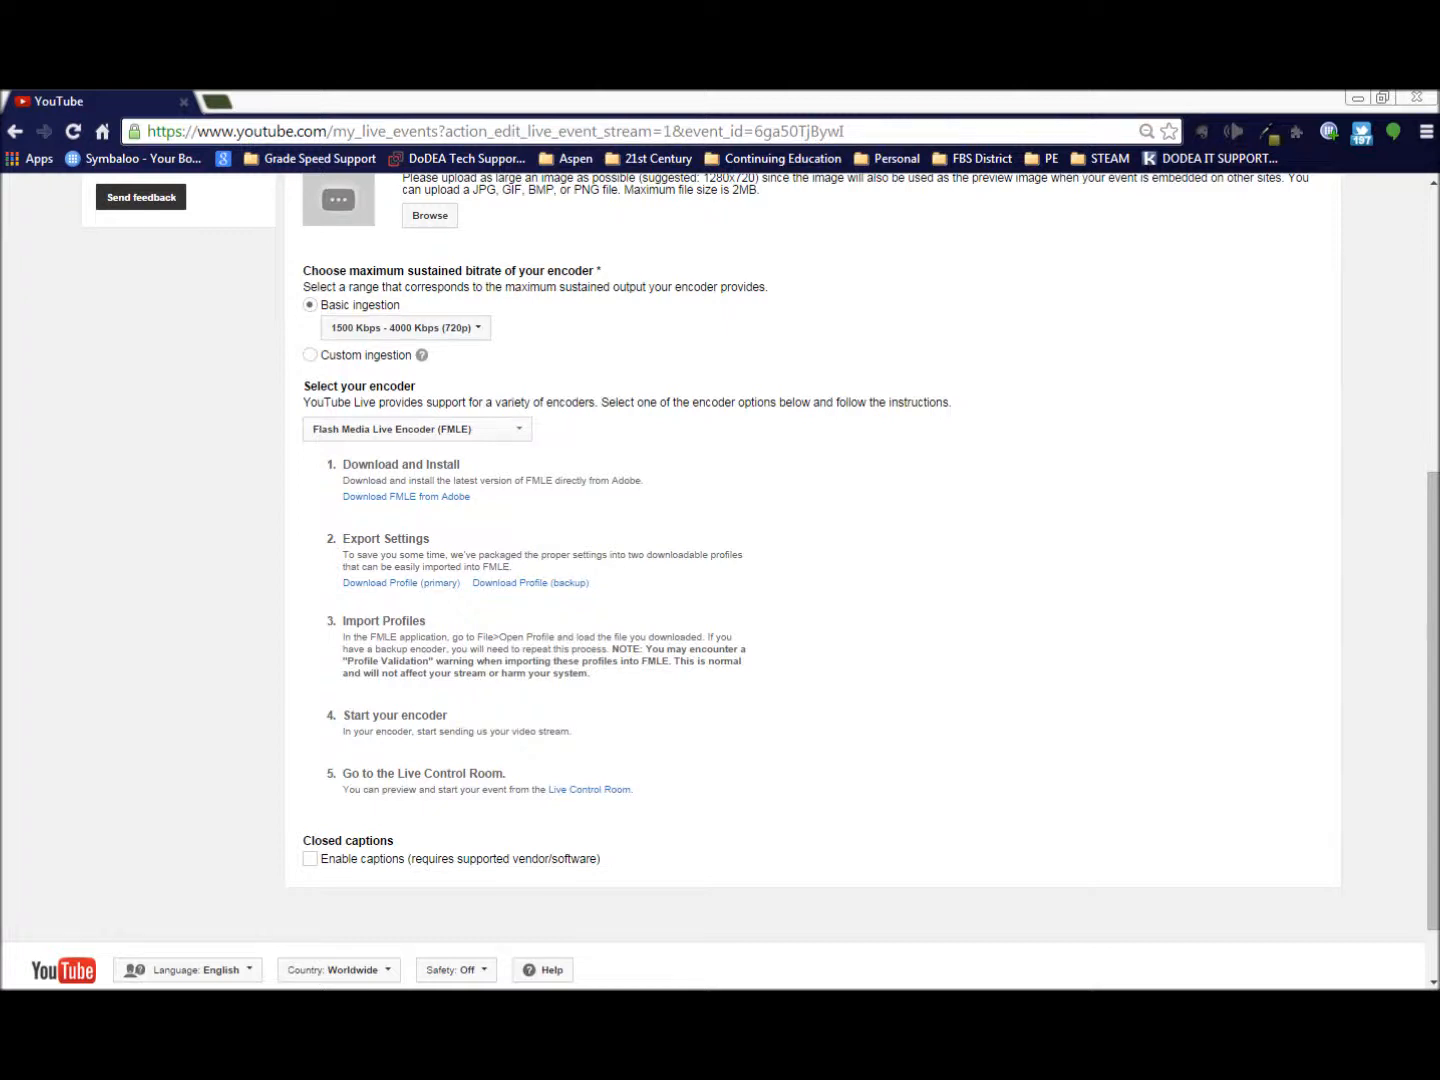
# - Switch to Adobe Flash Media Live Encoder and open the downloaded youtube_fmle_profile_primary XML profile from the Desktop, accepting the validation notice
pyautogui.moveTo(0, 97); pyautogui.dragTo(524, 97)
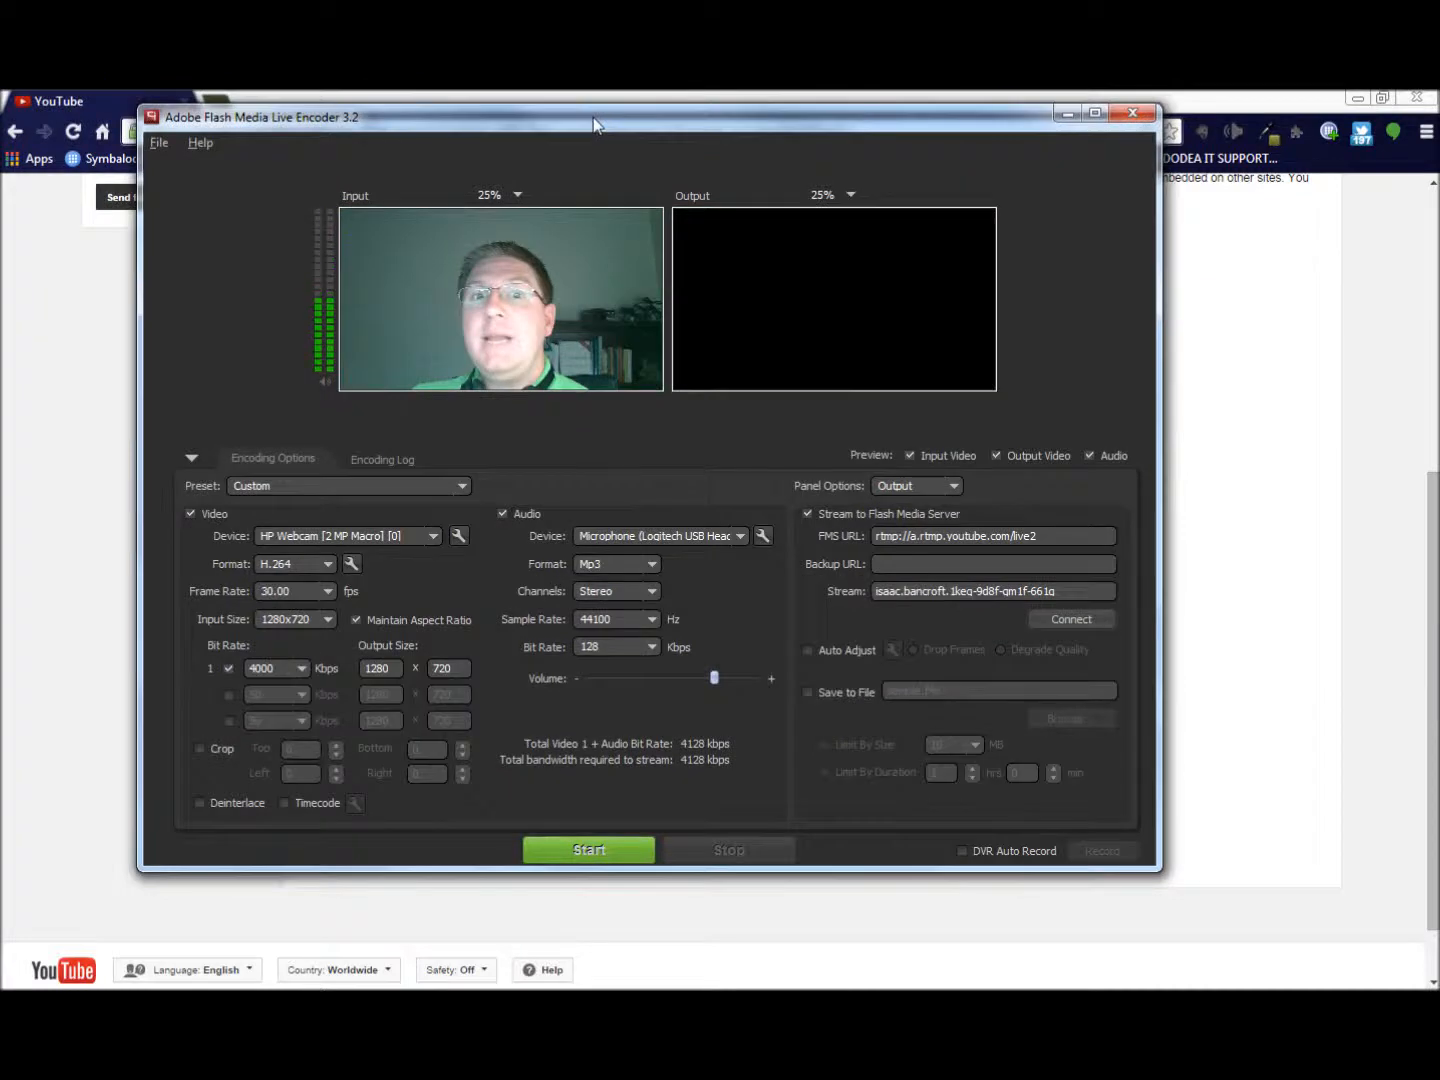
pyautogui.doubleClick(597, 125)
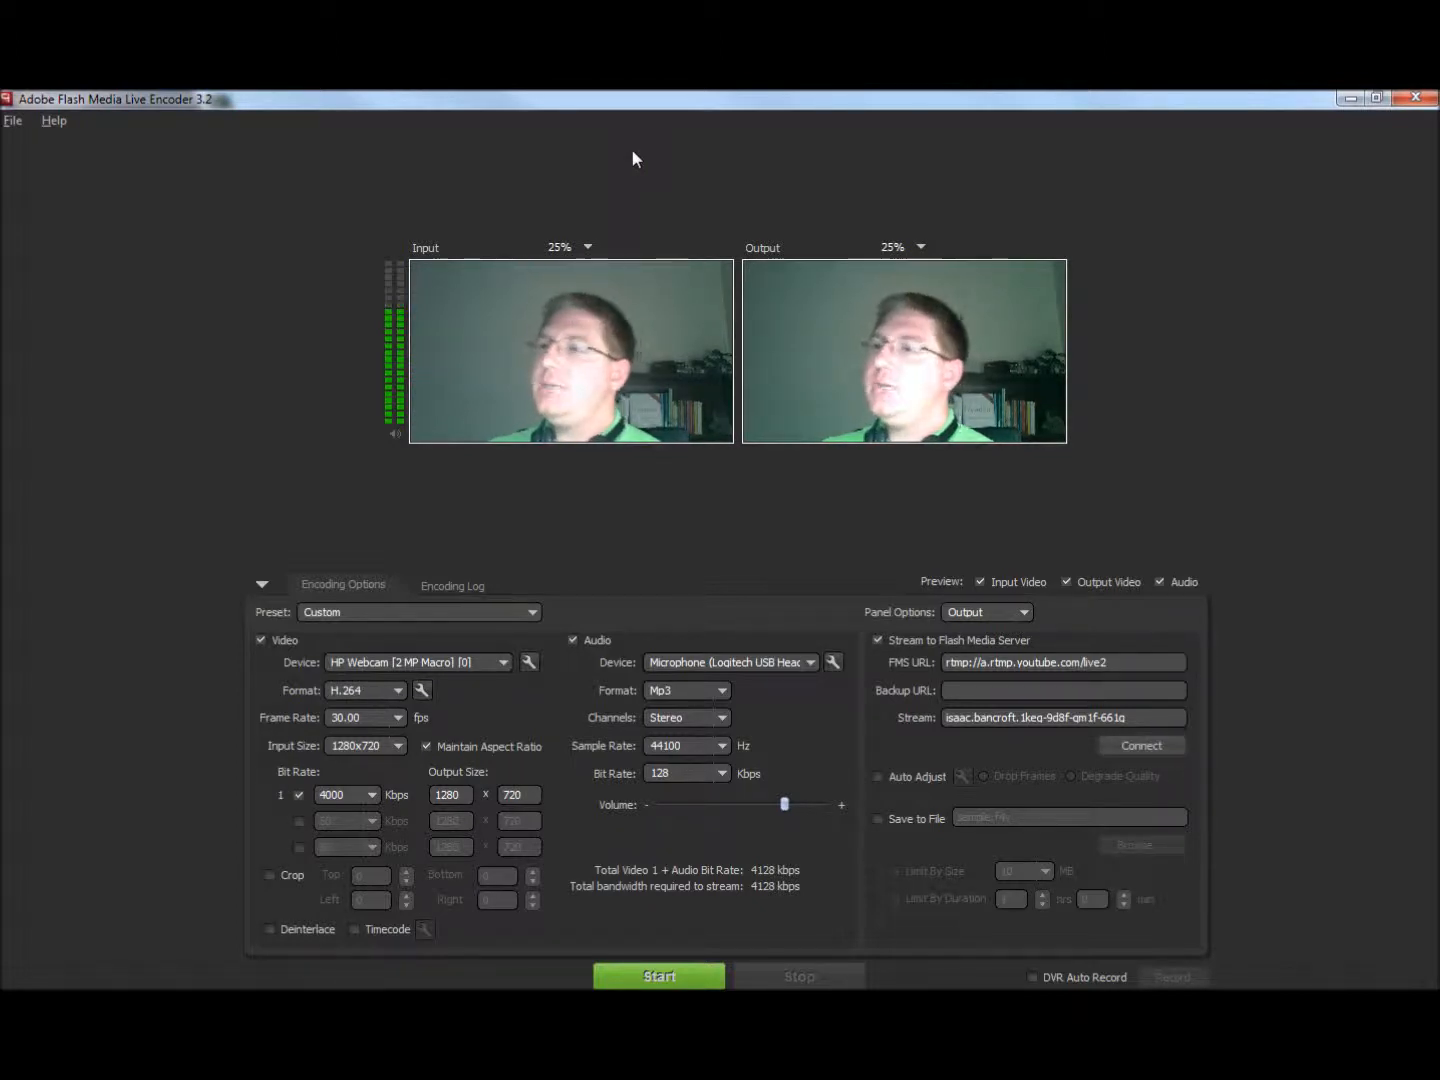
pyautogui.click(13, 122)
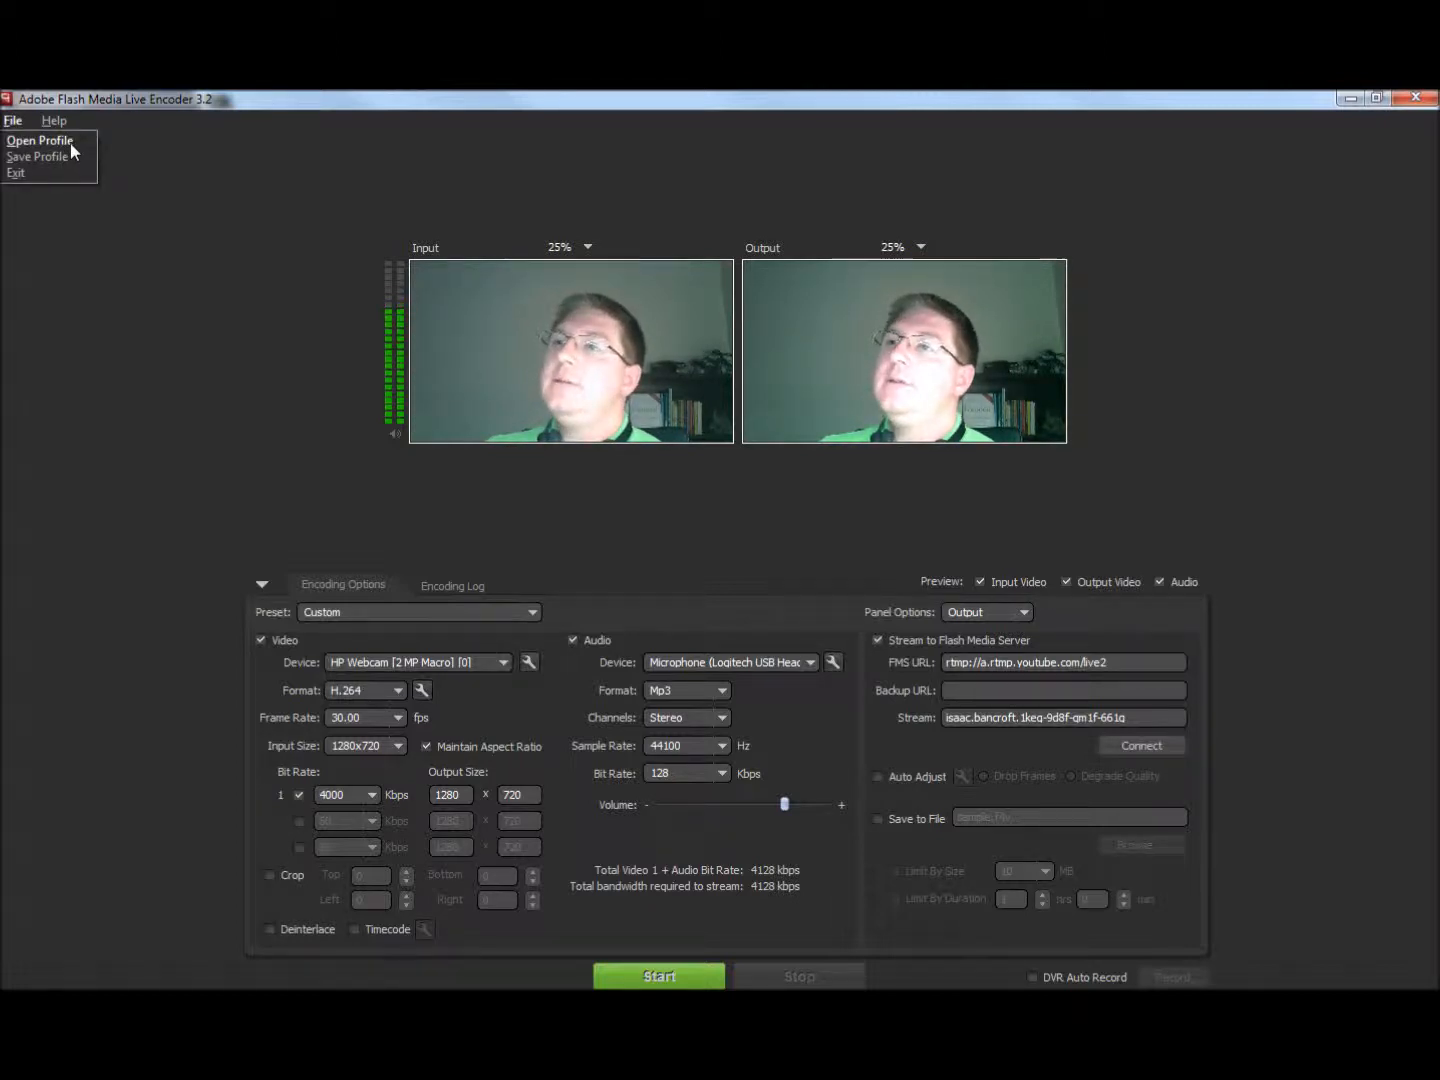
pyautogui.click(41, 141)
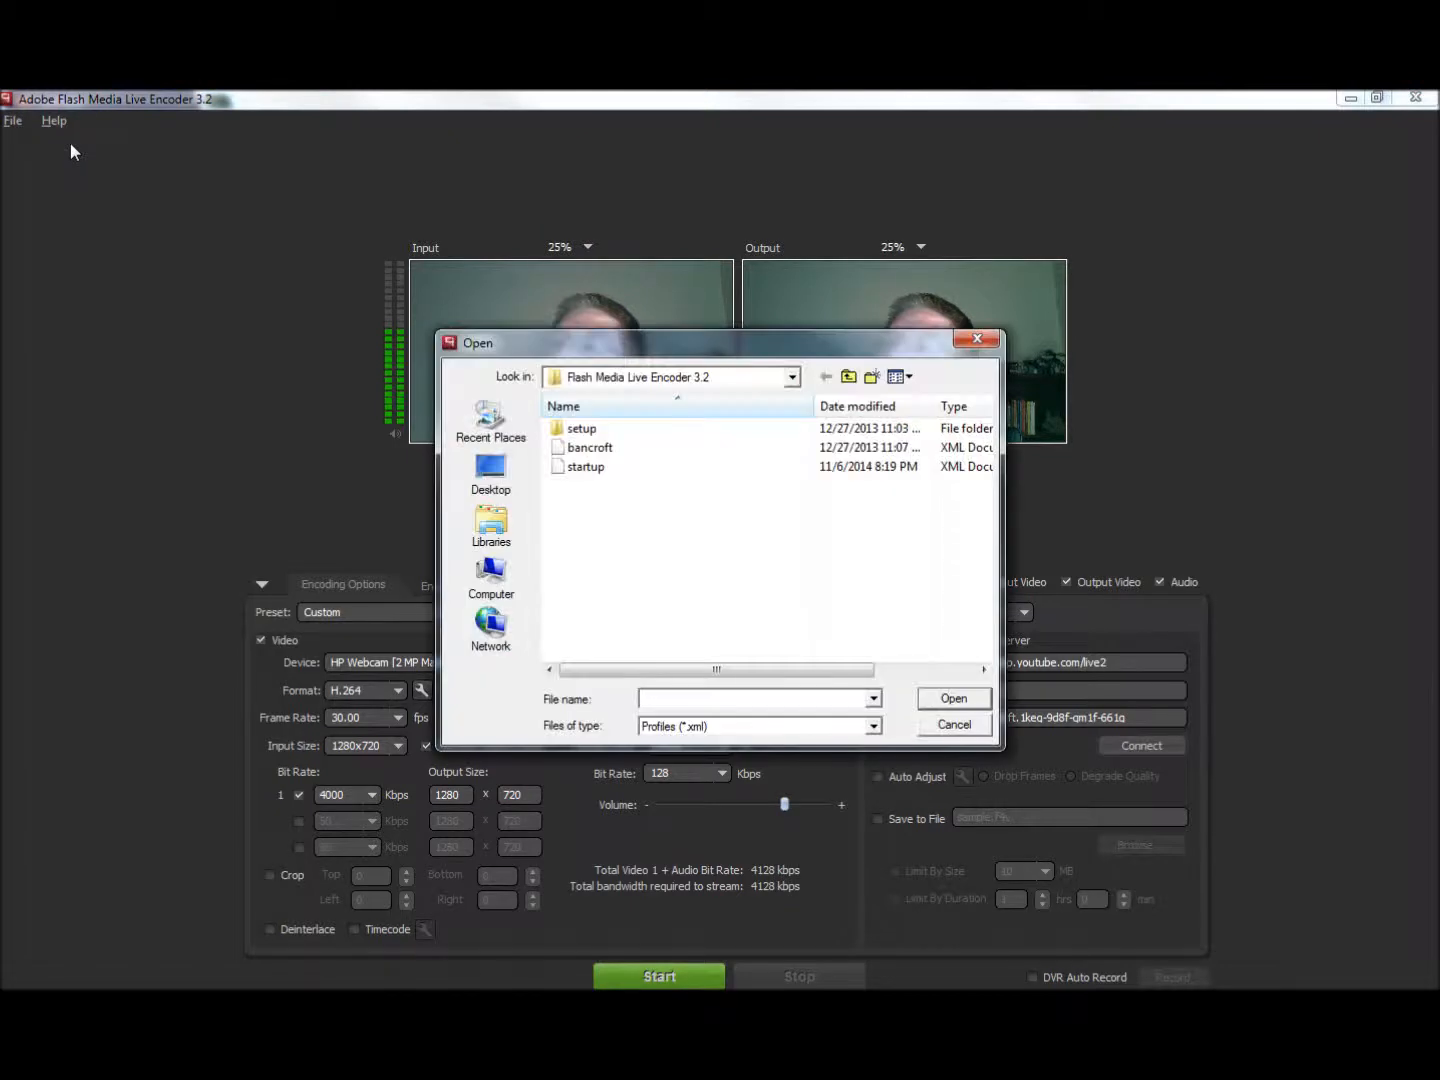
pyautogui.click(478, 476)
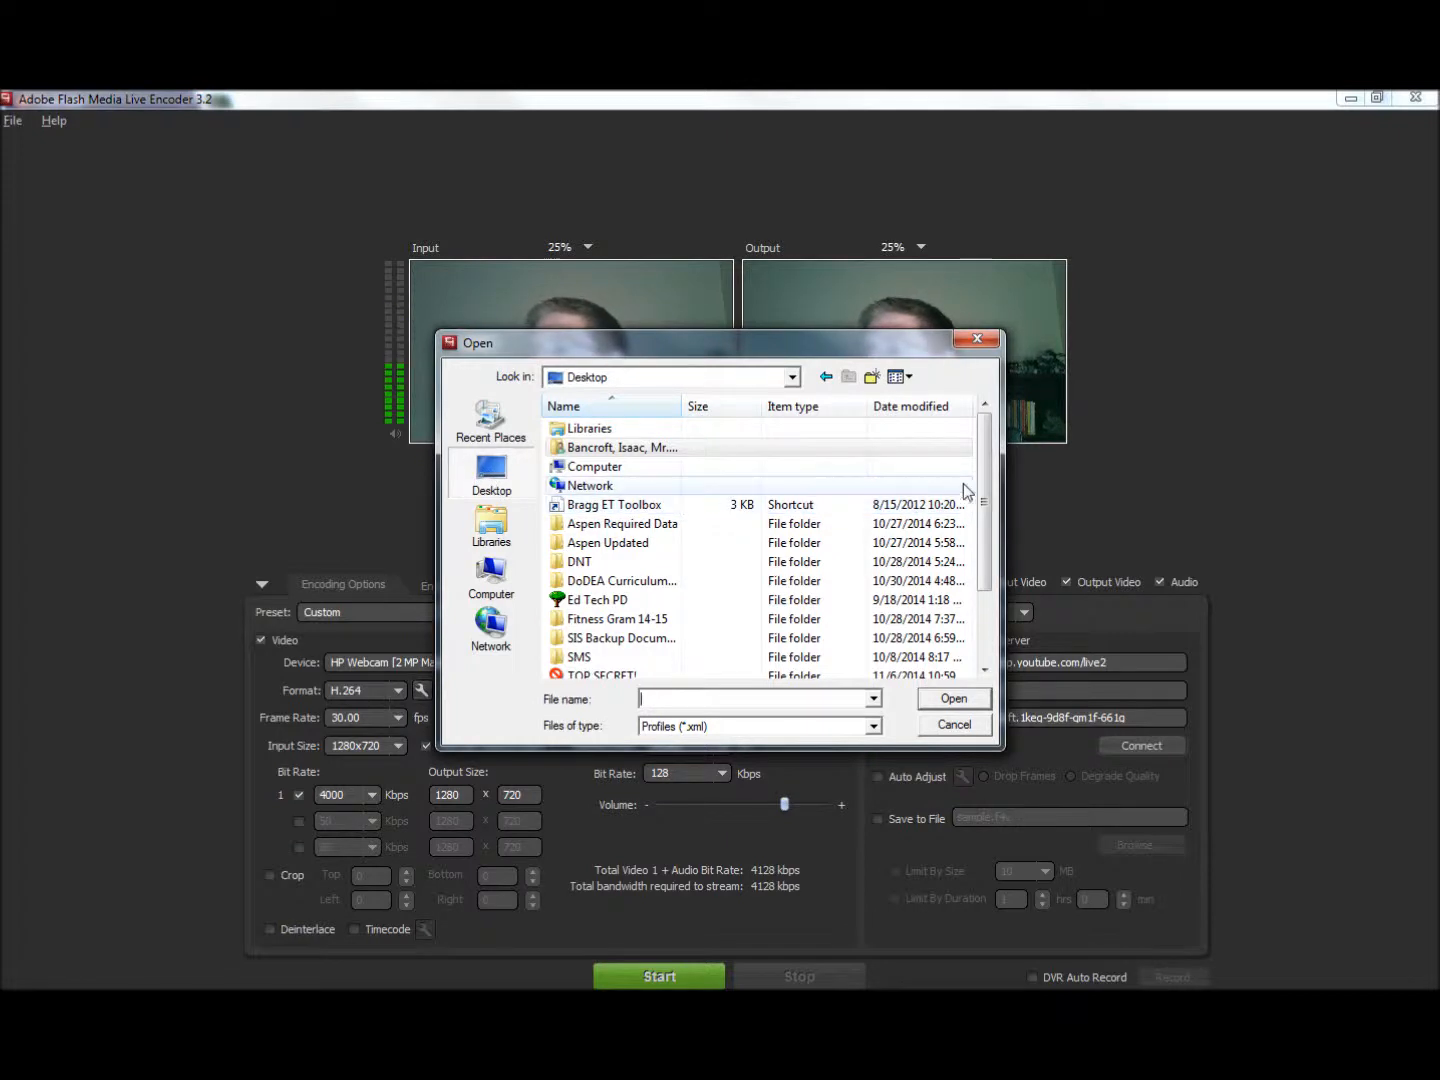
pyautogui.scroll(-2, 967, 500)
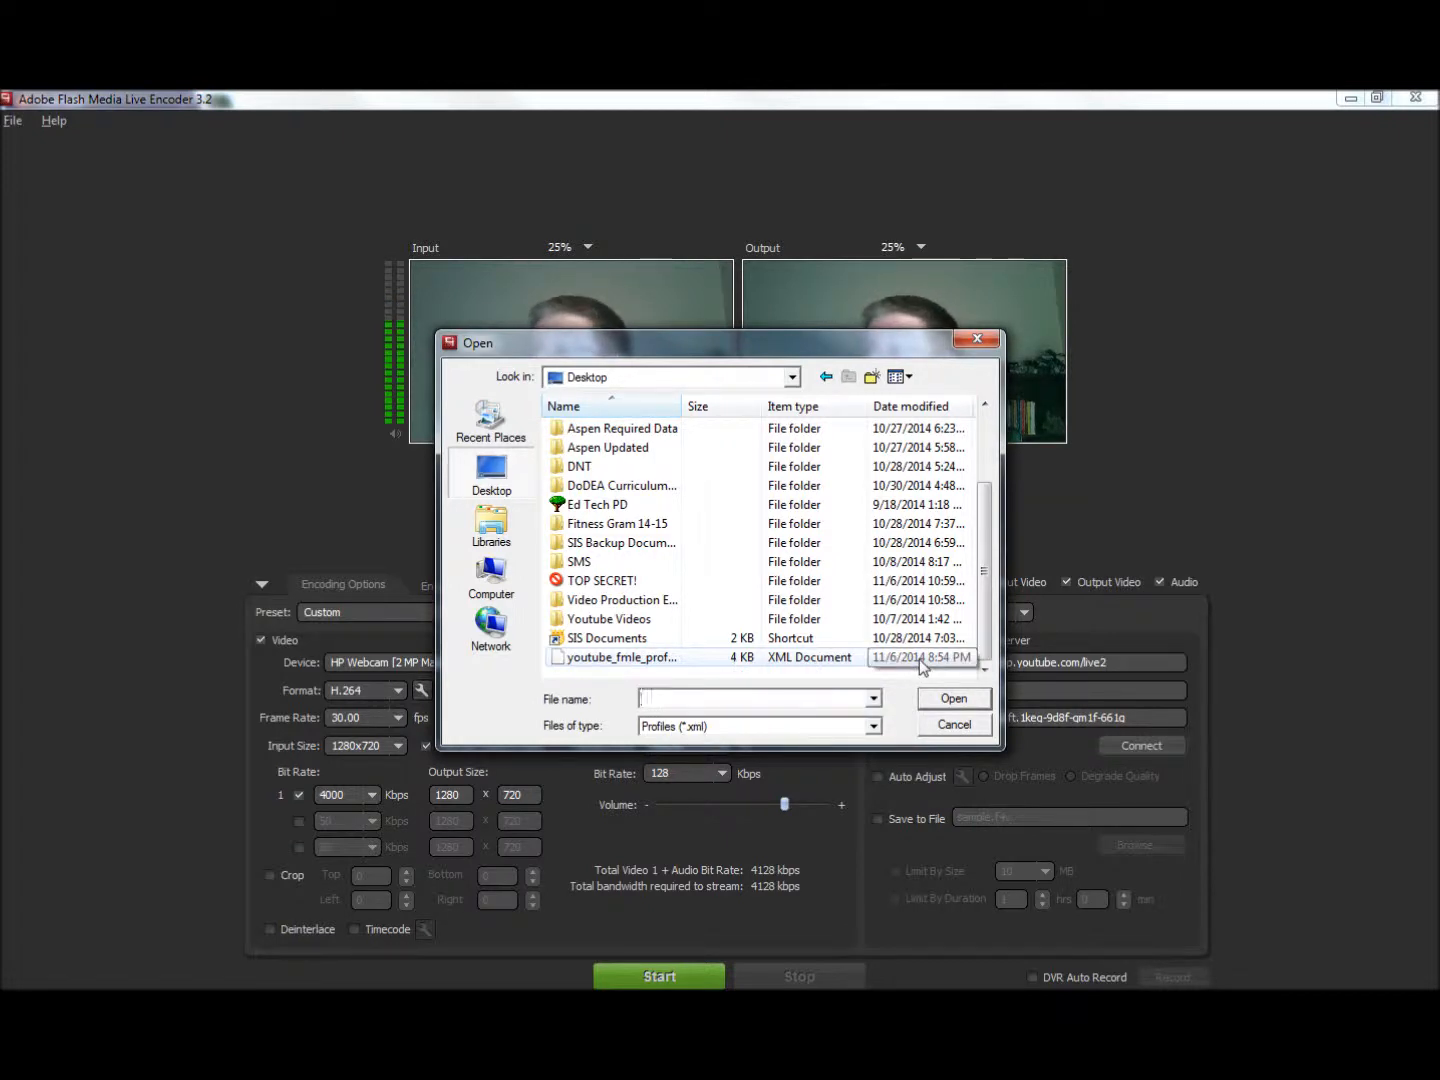
pyautogui.click(592, 660)
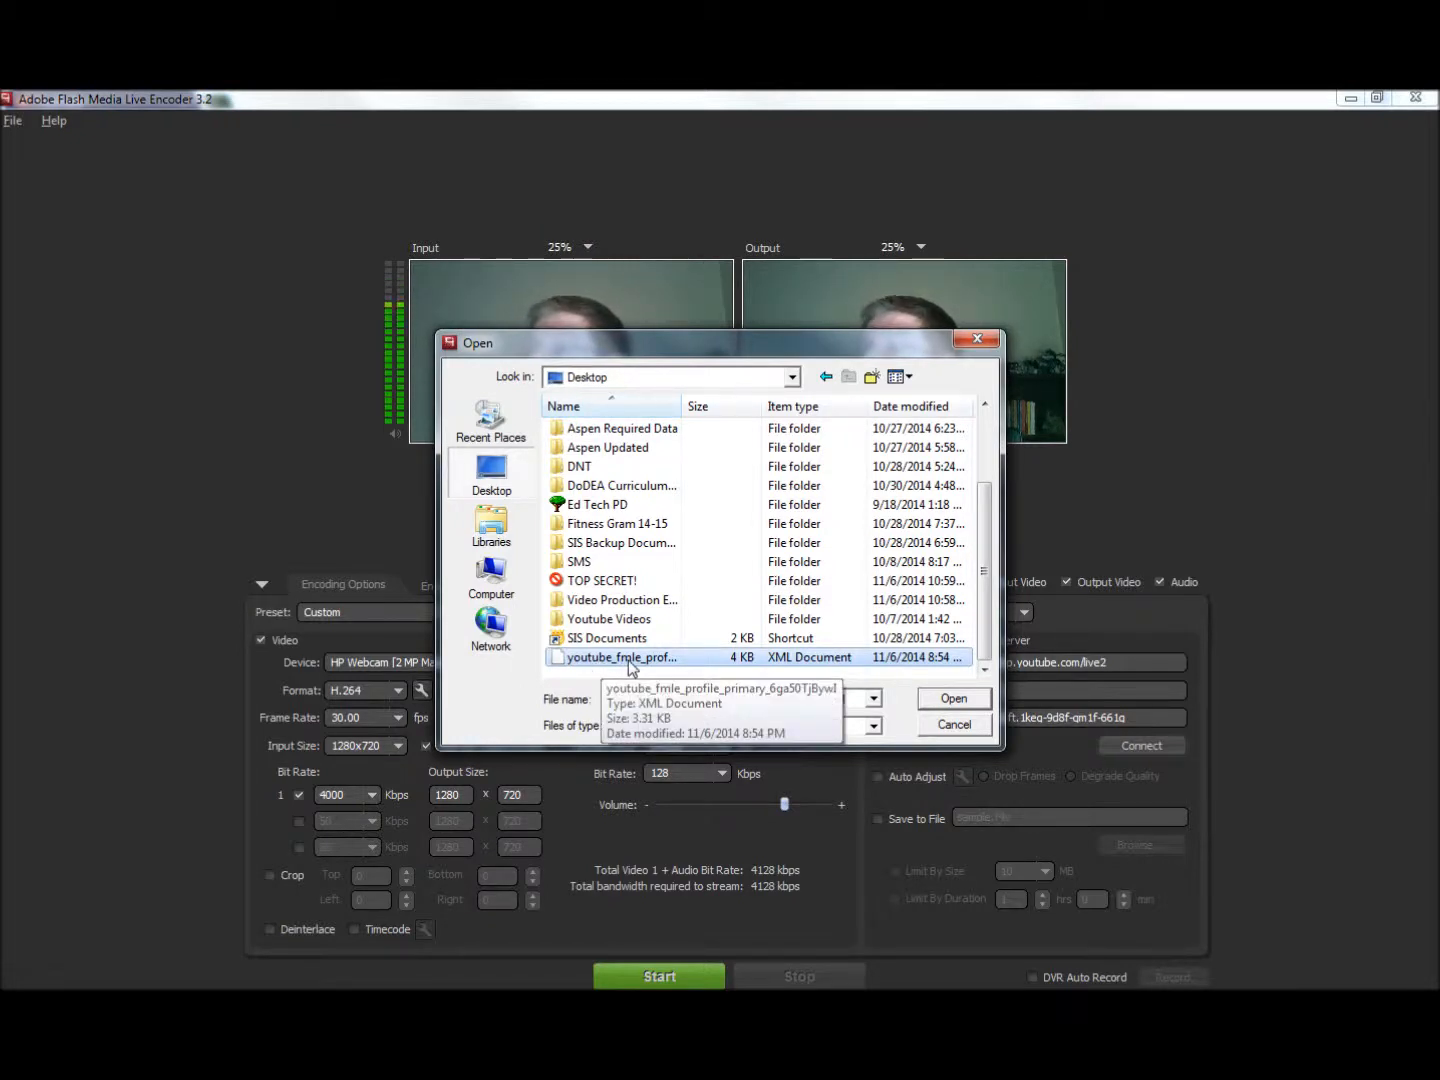
pyautogui.click(628, 658)
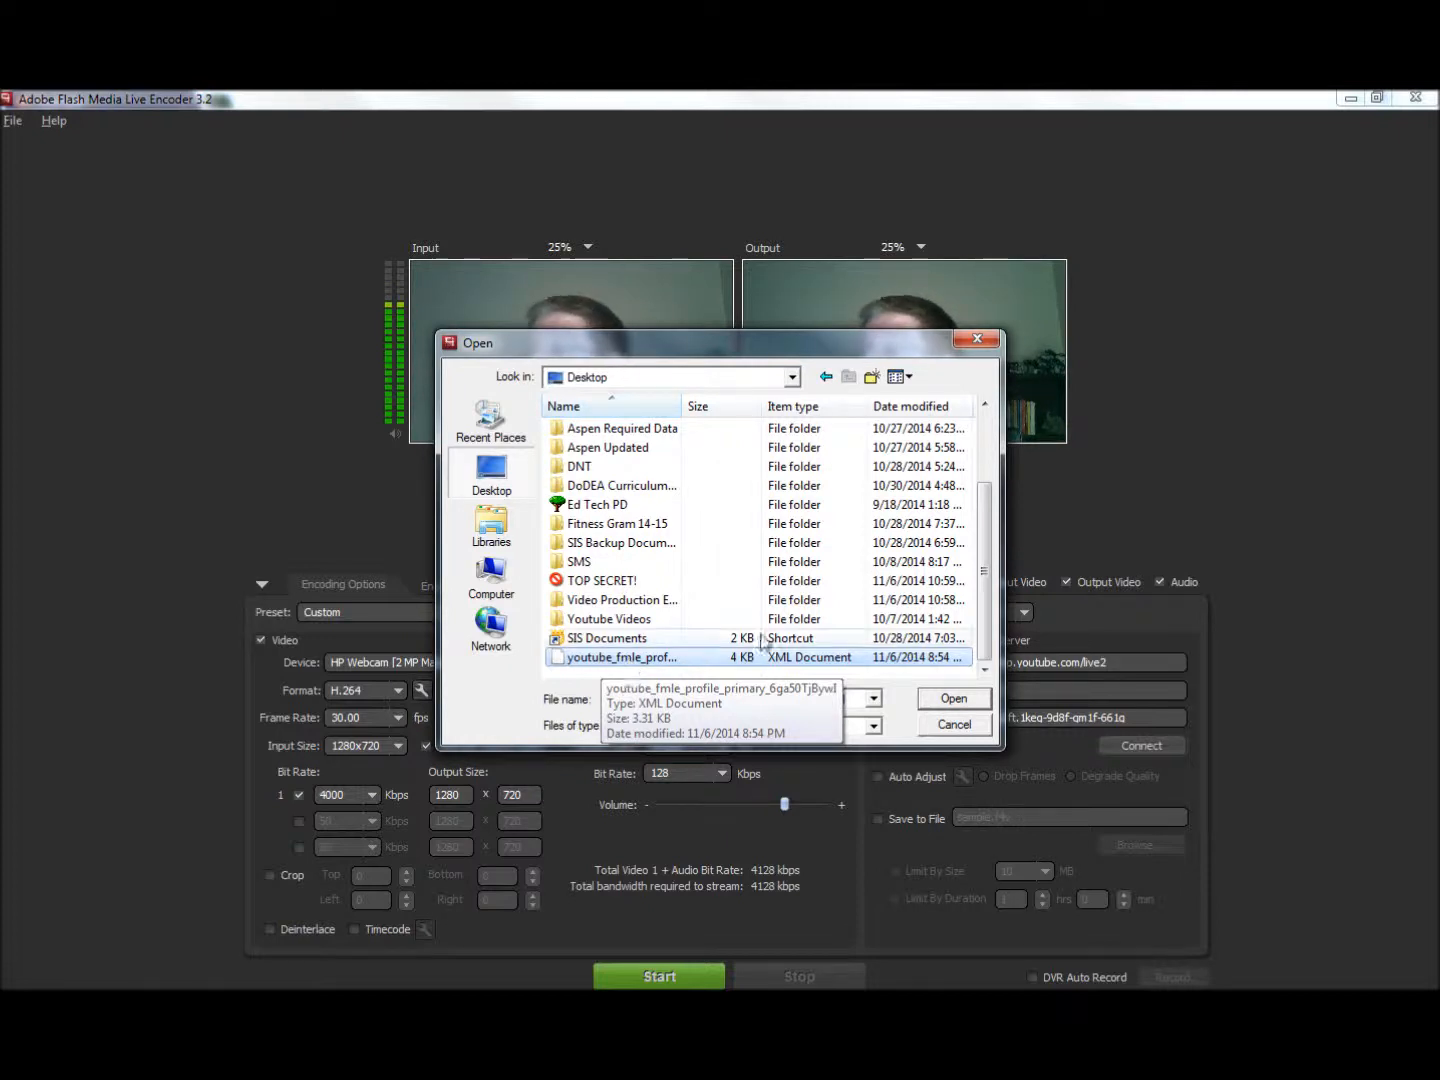
pyautogui.click(972, 706)
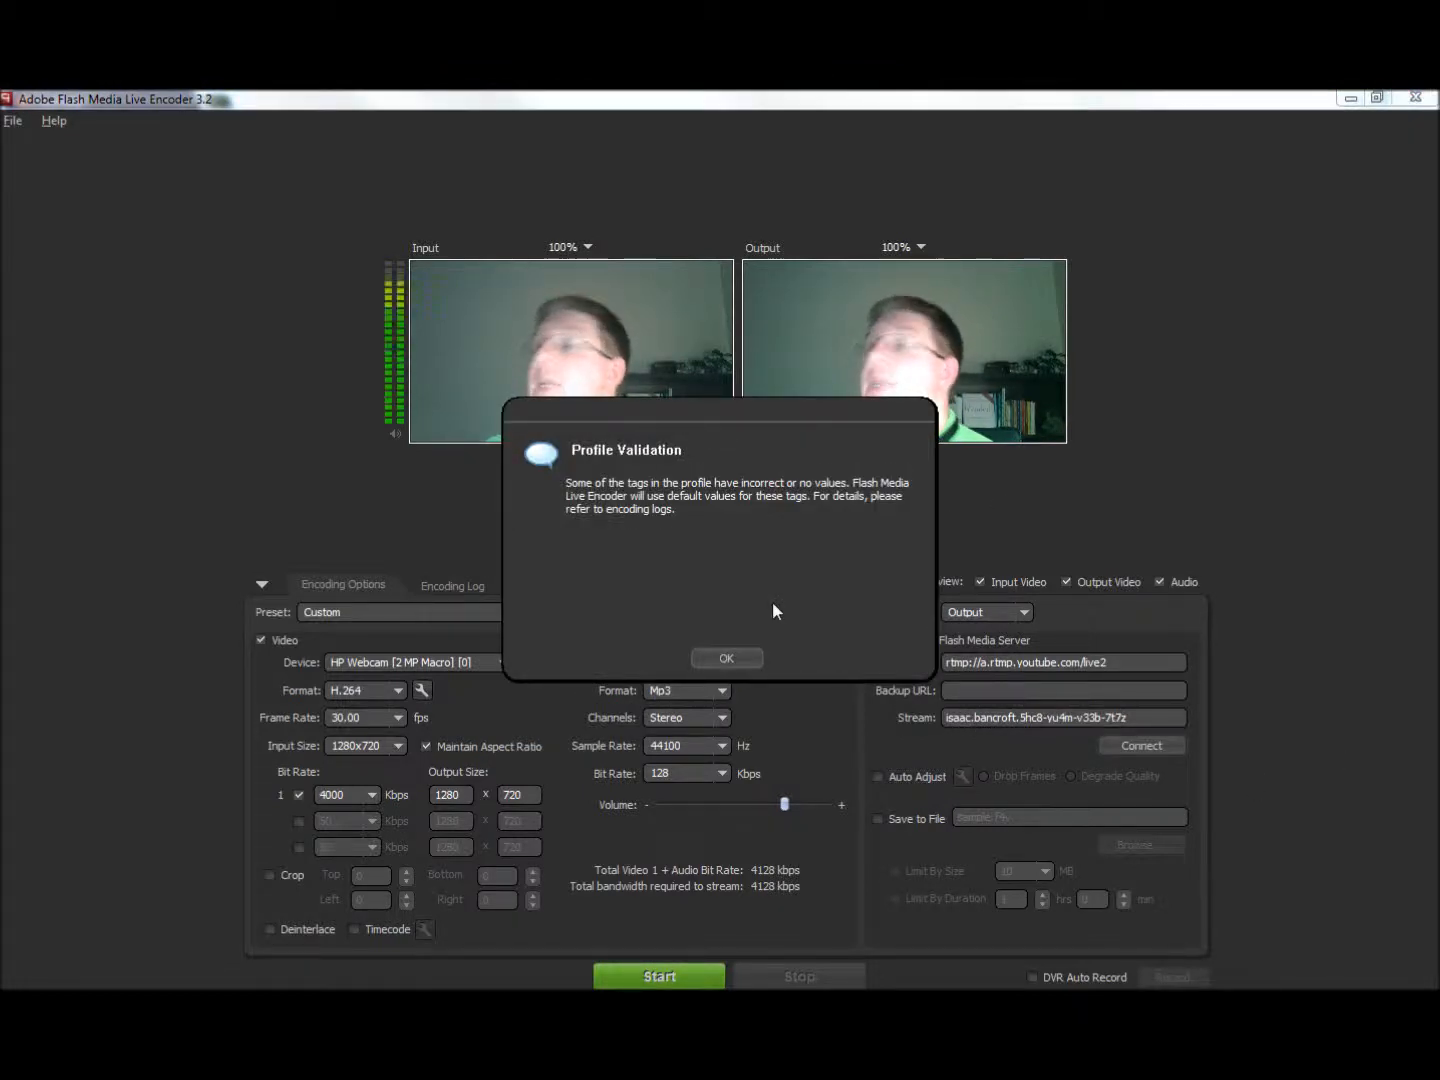
pyautogui.click(727, 658)
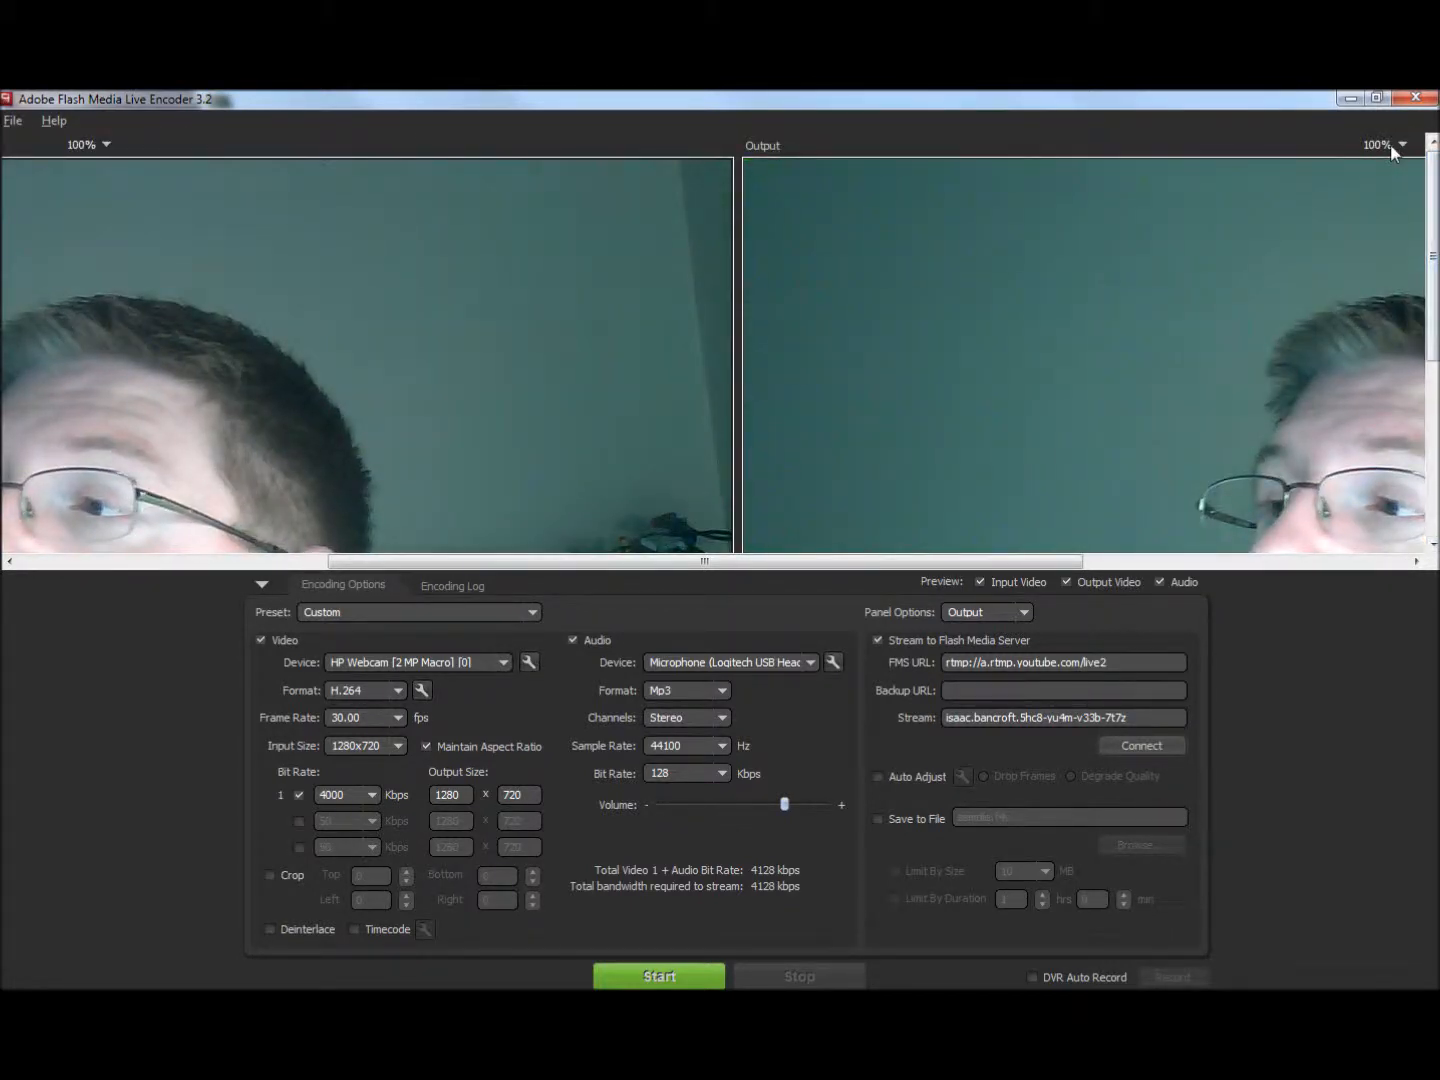
# - Set the output and input previews to 25% zoom and connect to the Flash Media Server
pyautogui.click(1399, 146)
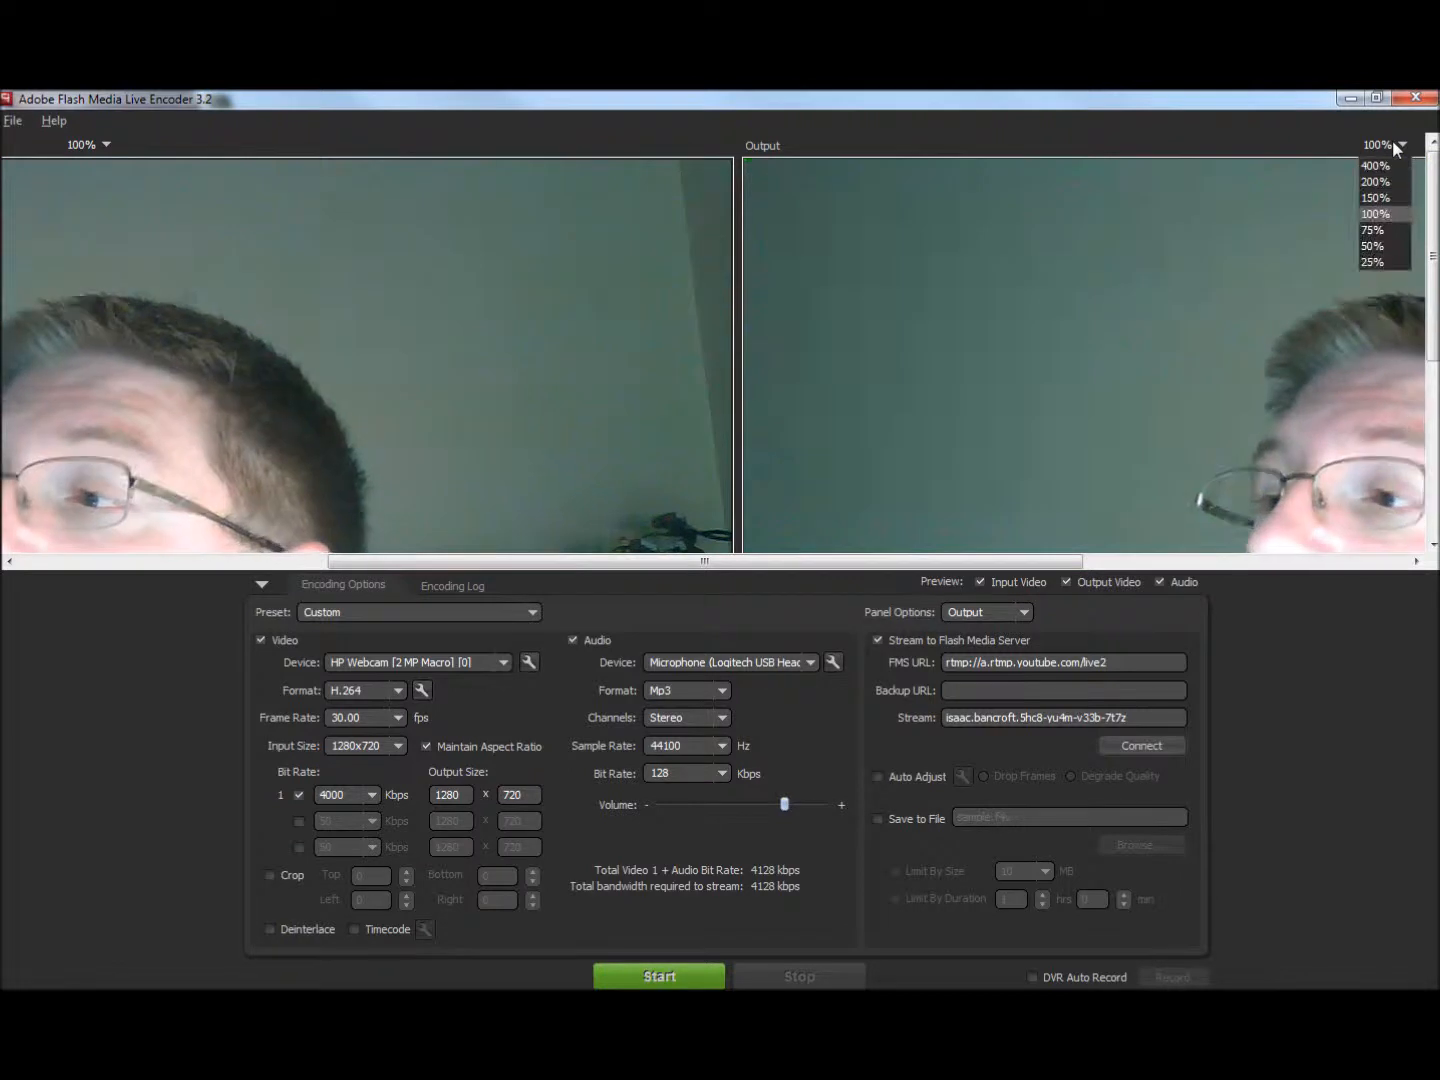
pyautogui.click(1397, 259)
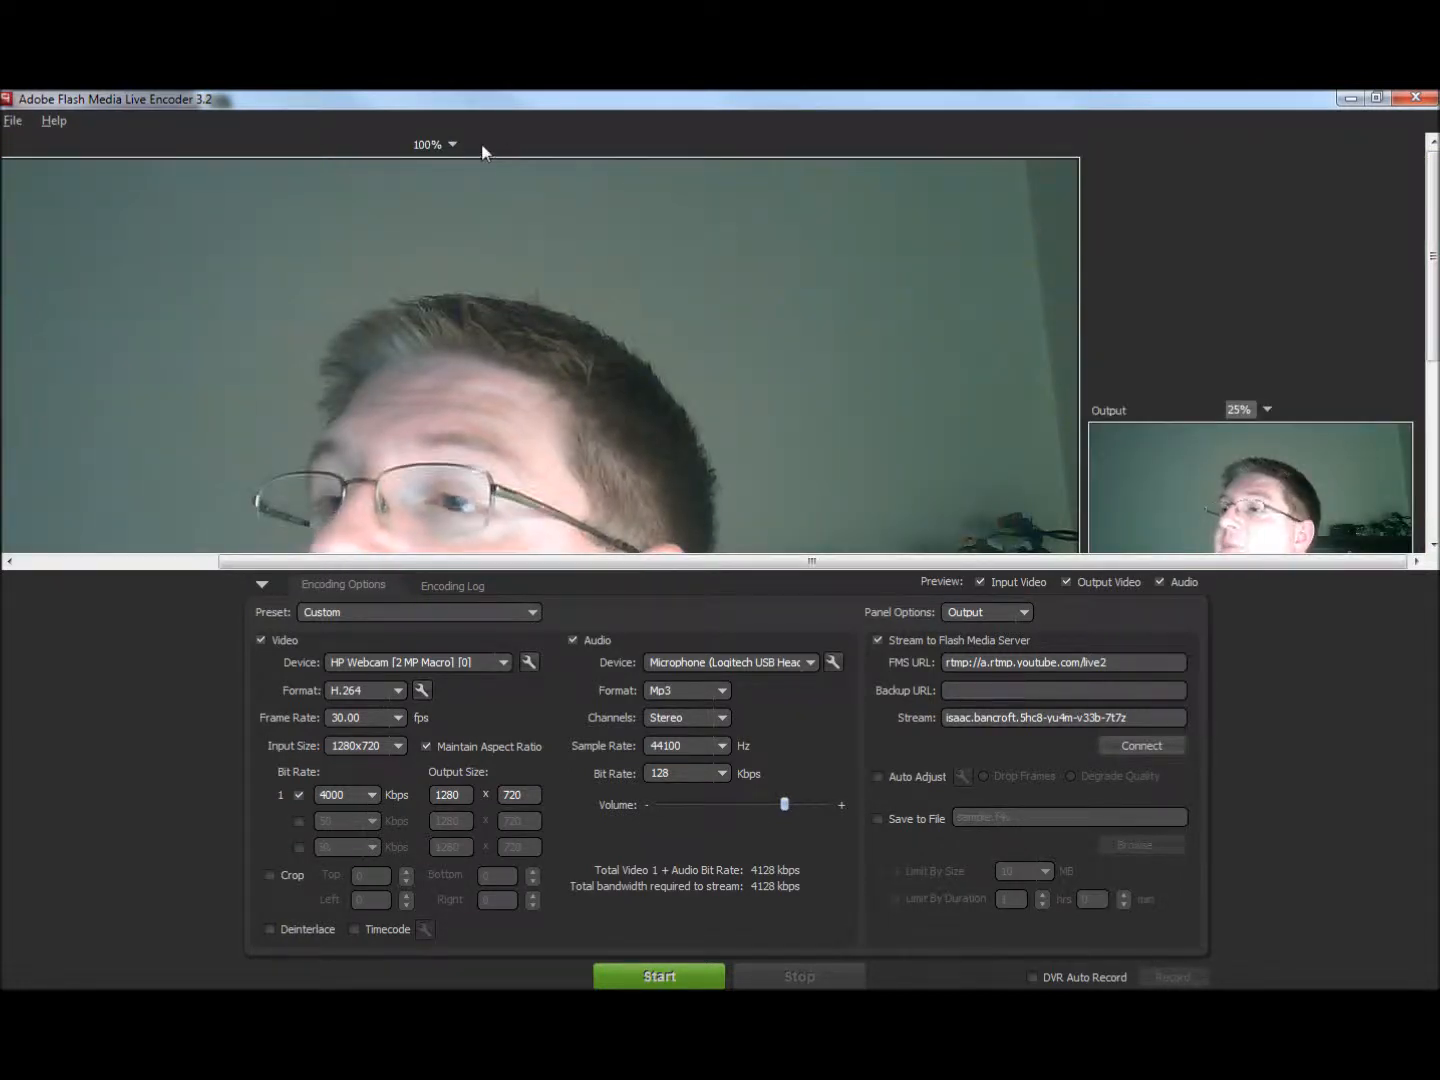
pyautogui.click(451, 145)
pyautogui.click(428, 260)
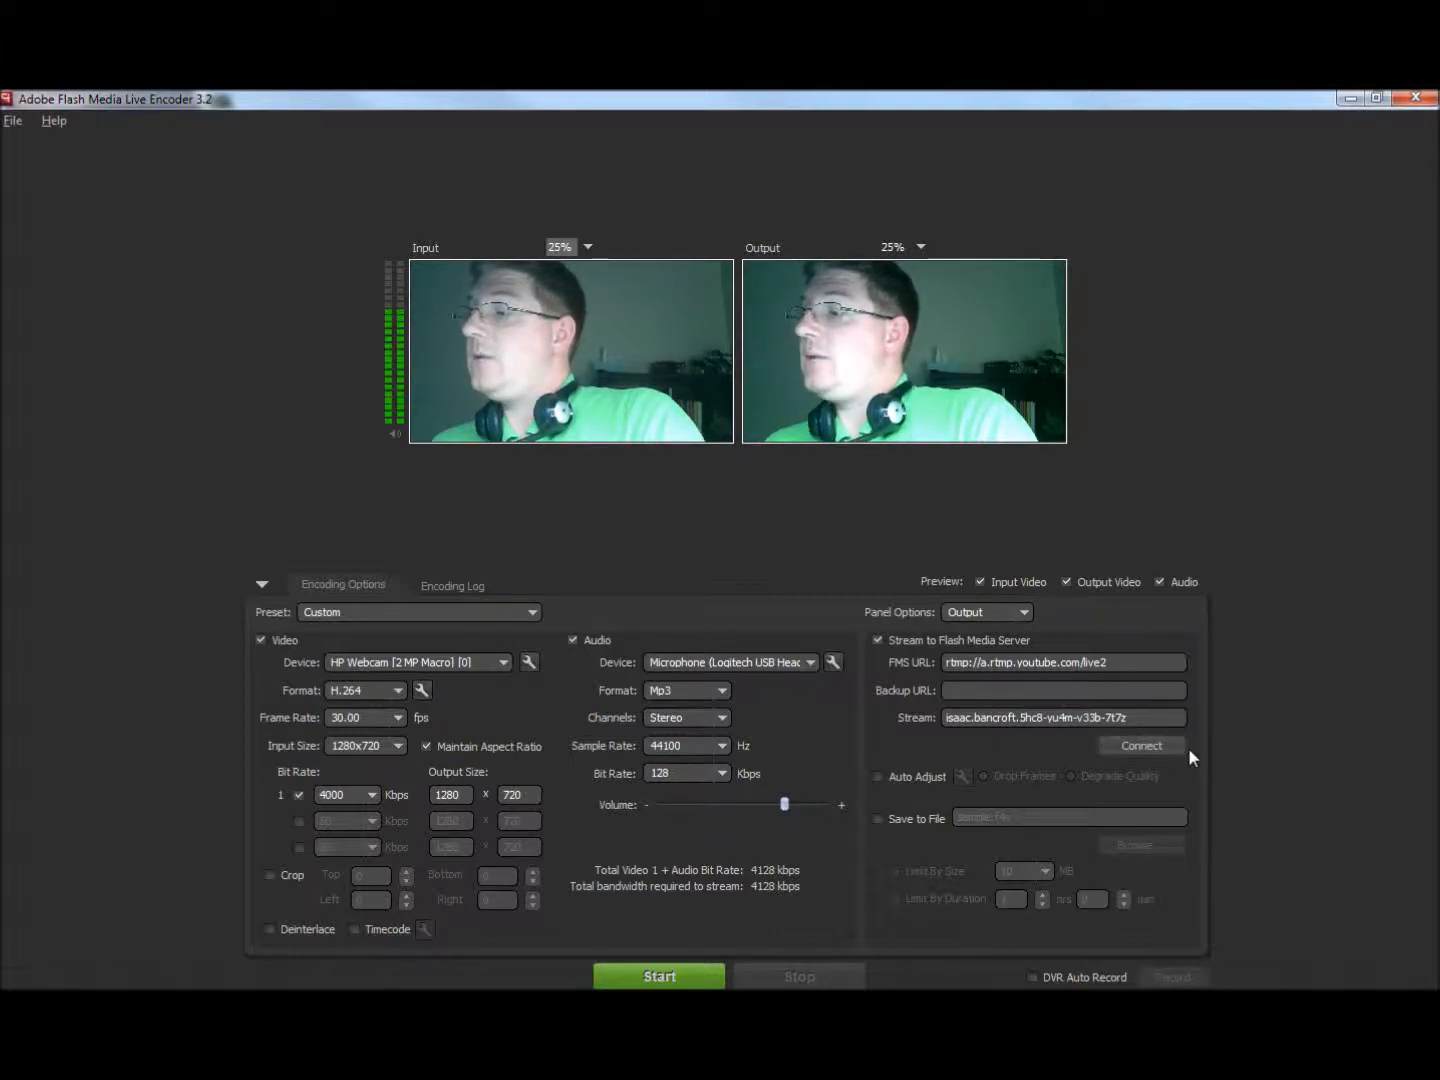
pyautogui.click(1126, 746)
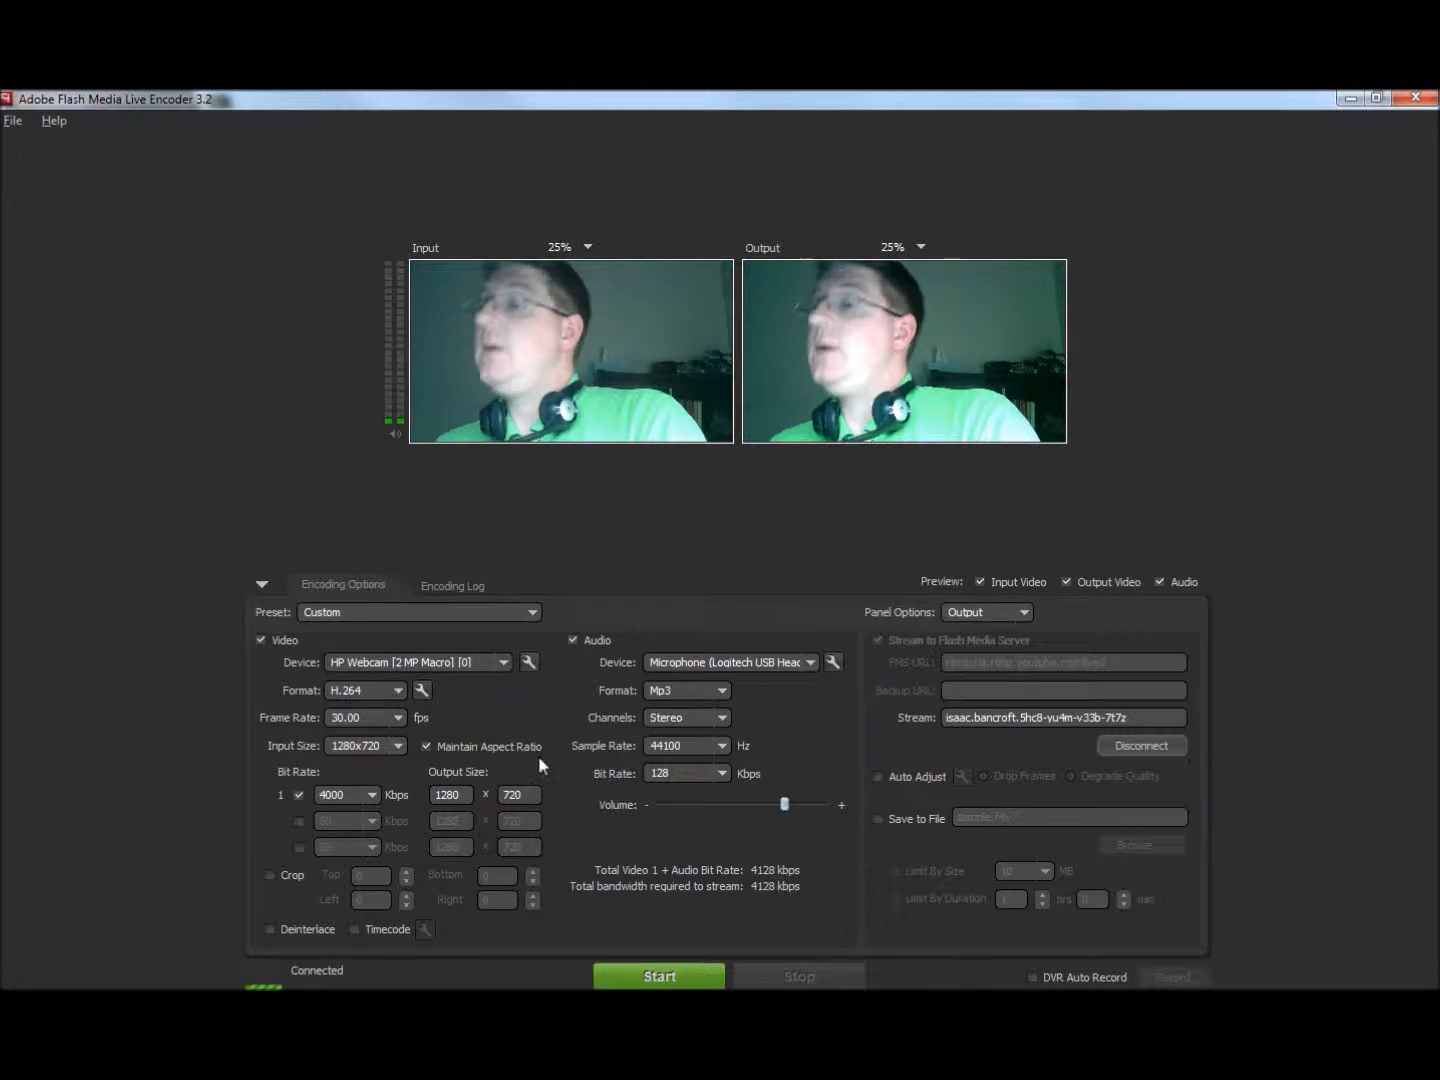
# - Try Line (VR3EX) as the audio device, and set it back to the Logitech USB headset microphone
pyautogui.click(814, 659)
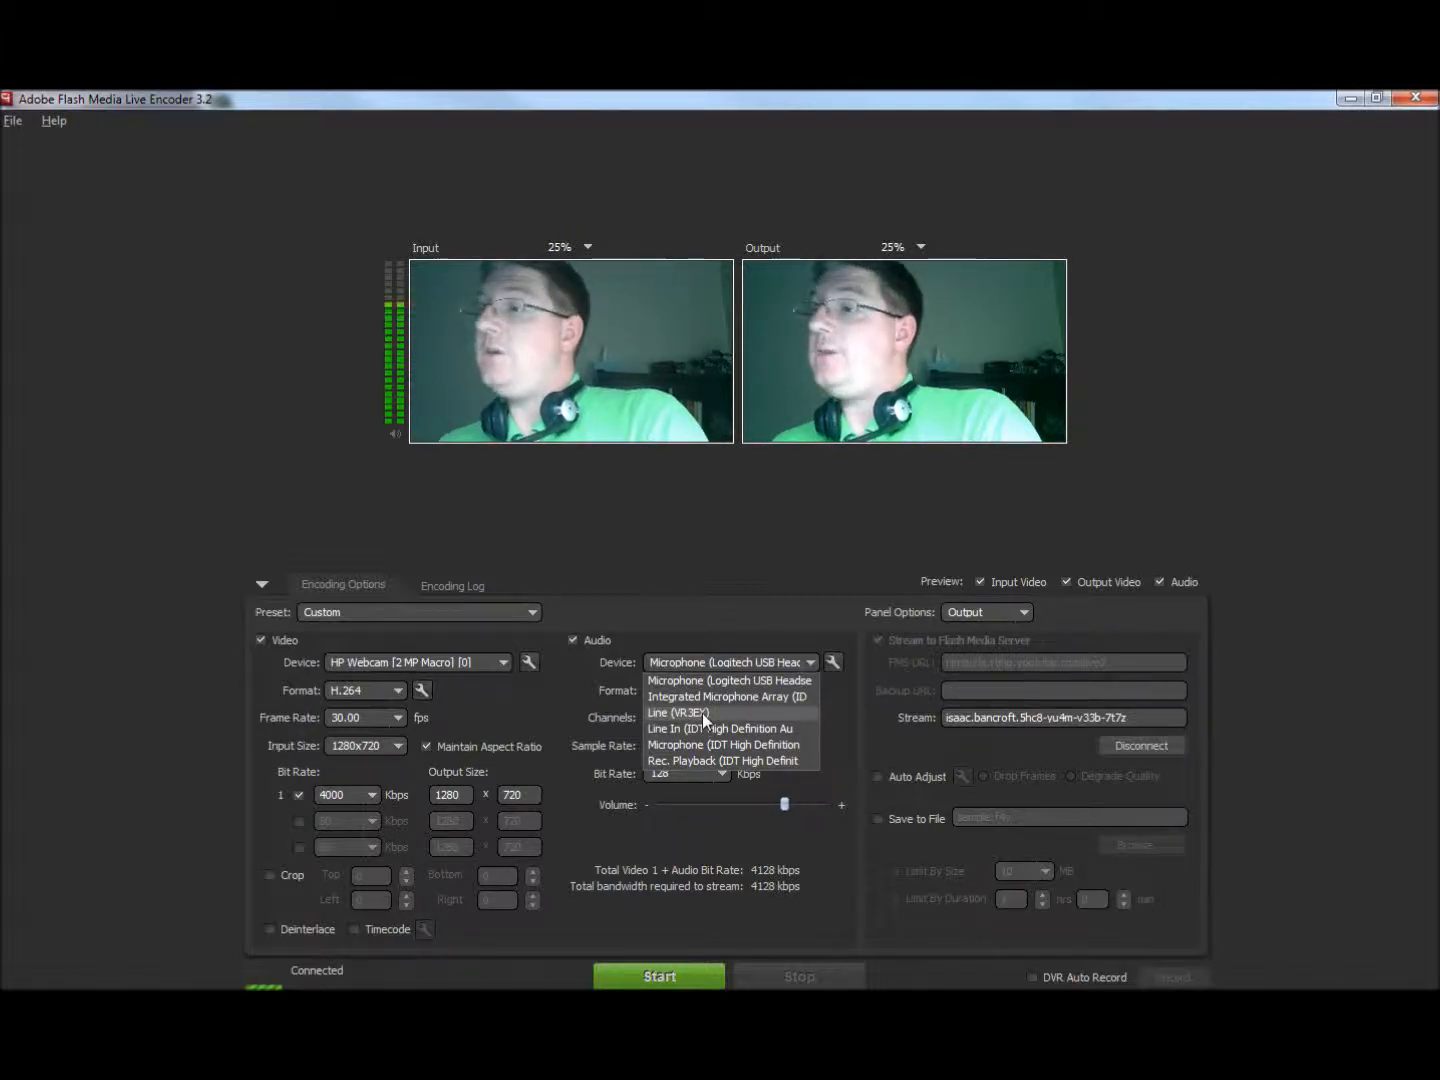
pyautogui.click(703, 713)
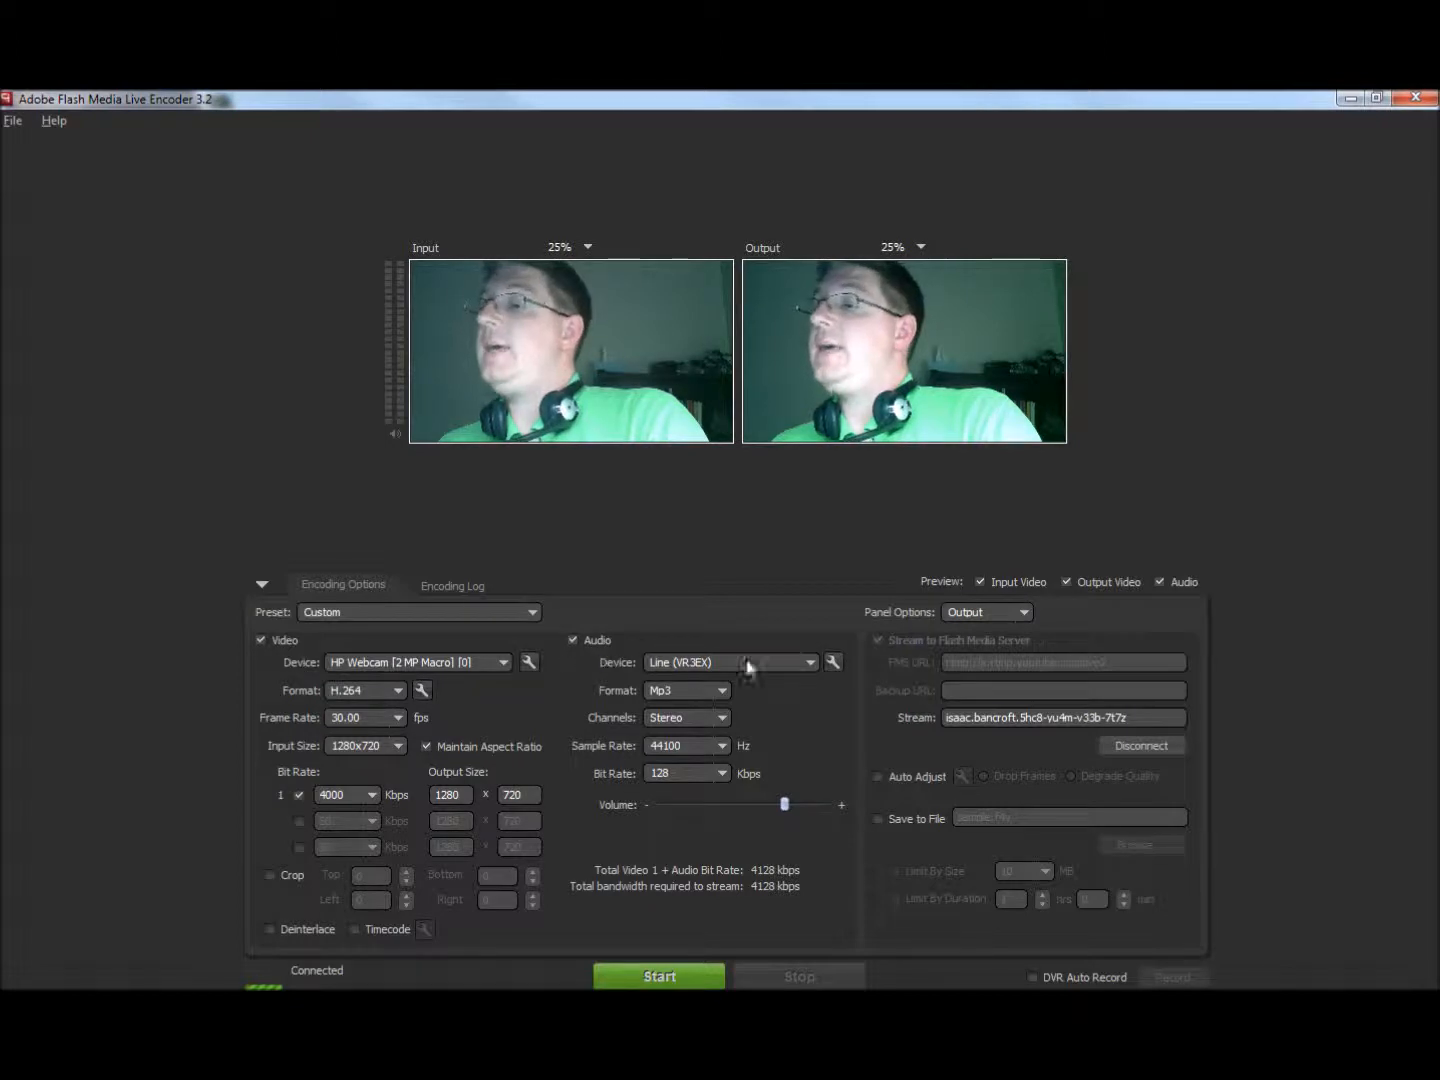
pyautogui.click(813, 664)
pyautogui.click(727, 695)
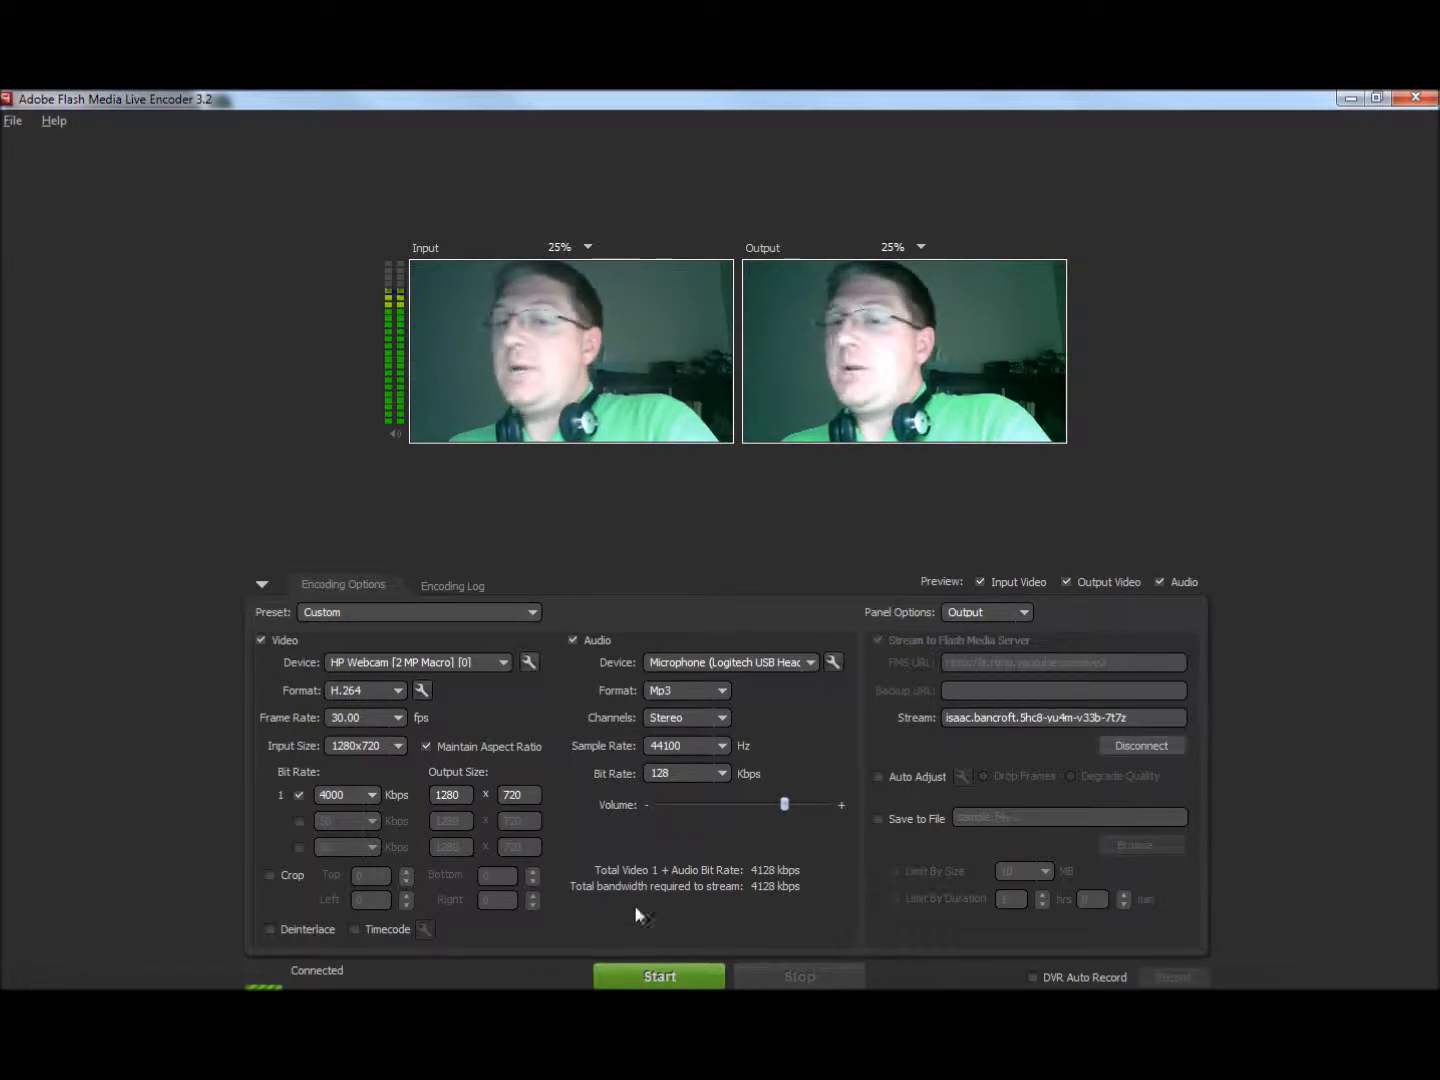
# - Start the encoder, and open the event's Live Control Room on YouTube in the browser
pyautogui.click(651, 976)
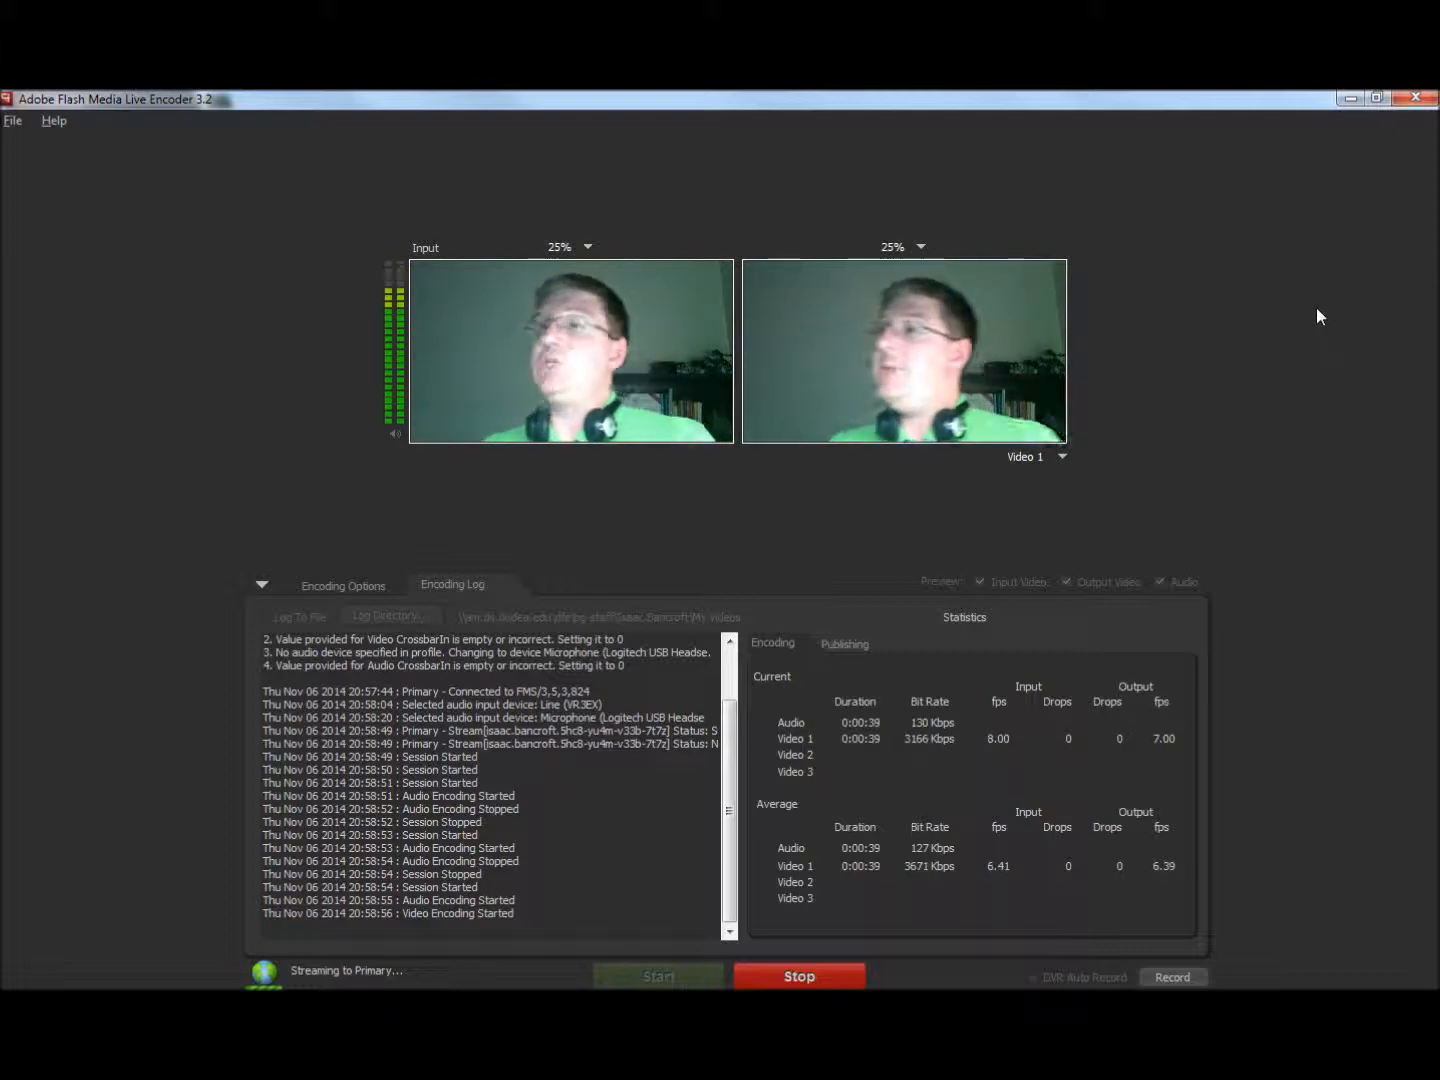
pyautogui.click(1349, 97)
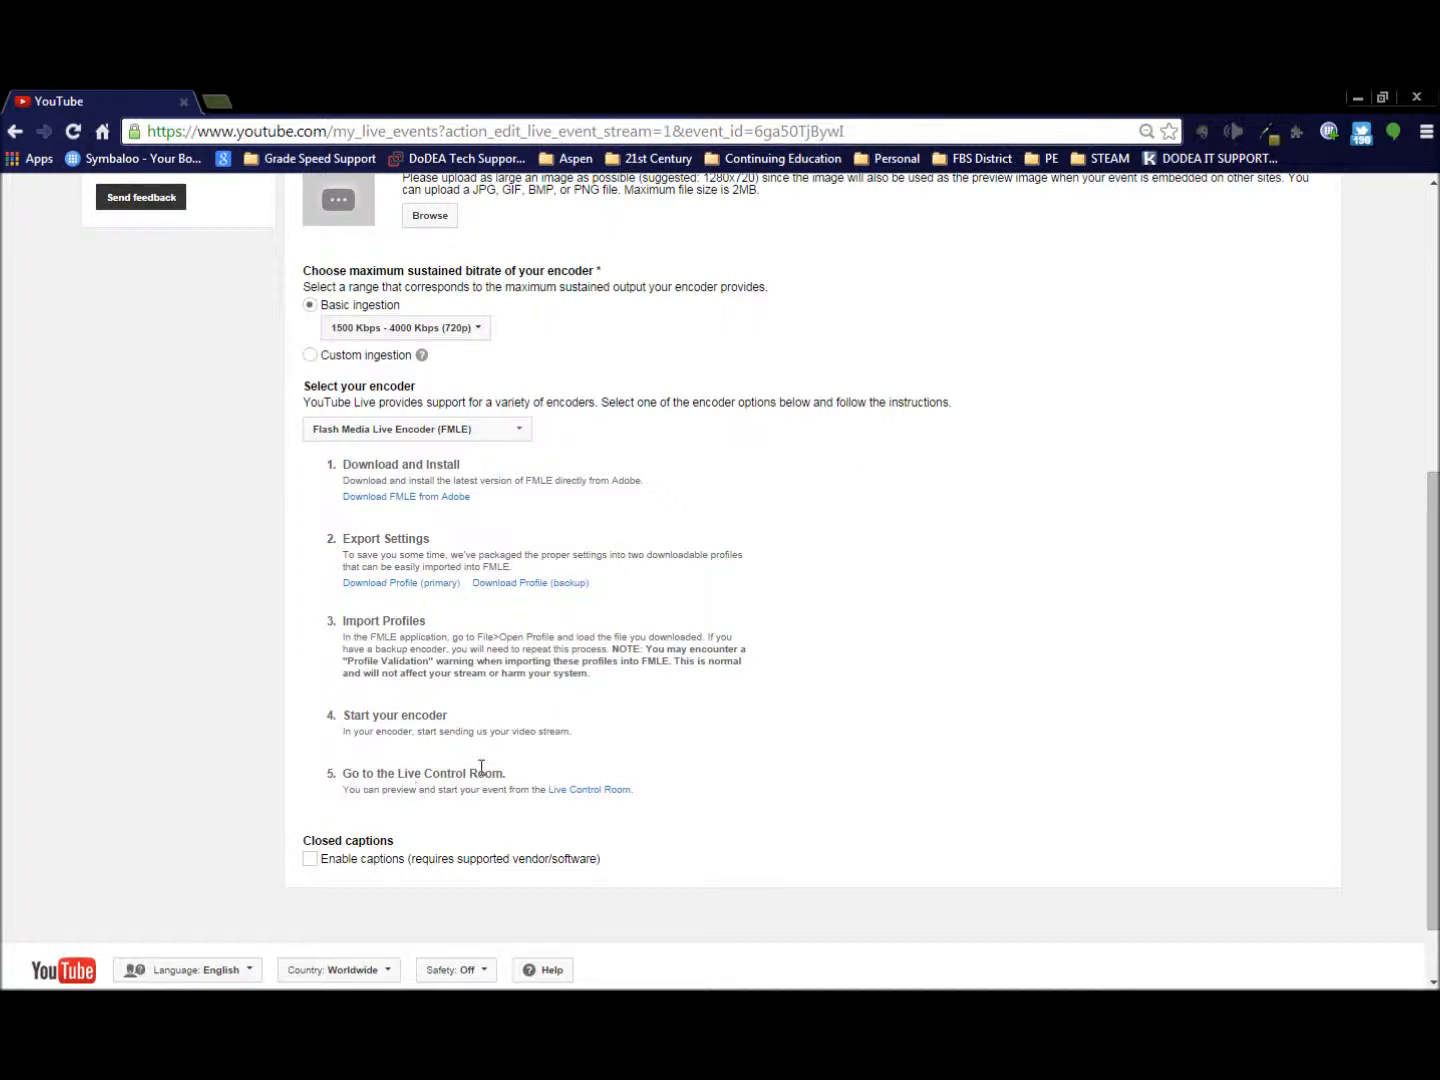
pyautogui.scroll(5, 490, 765)
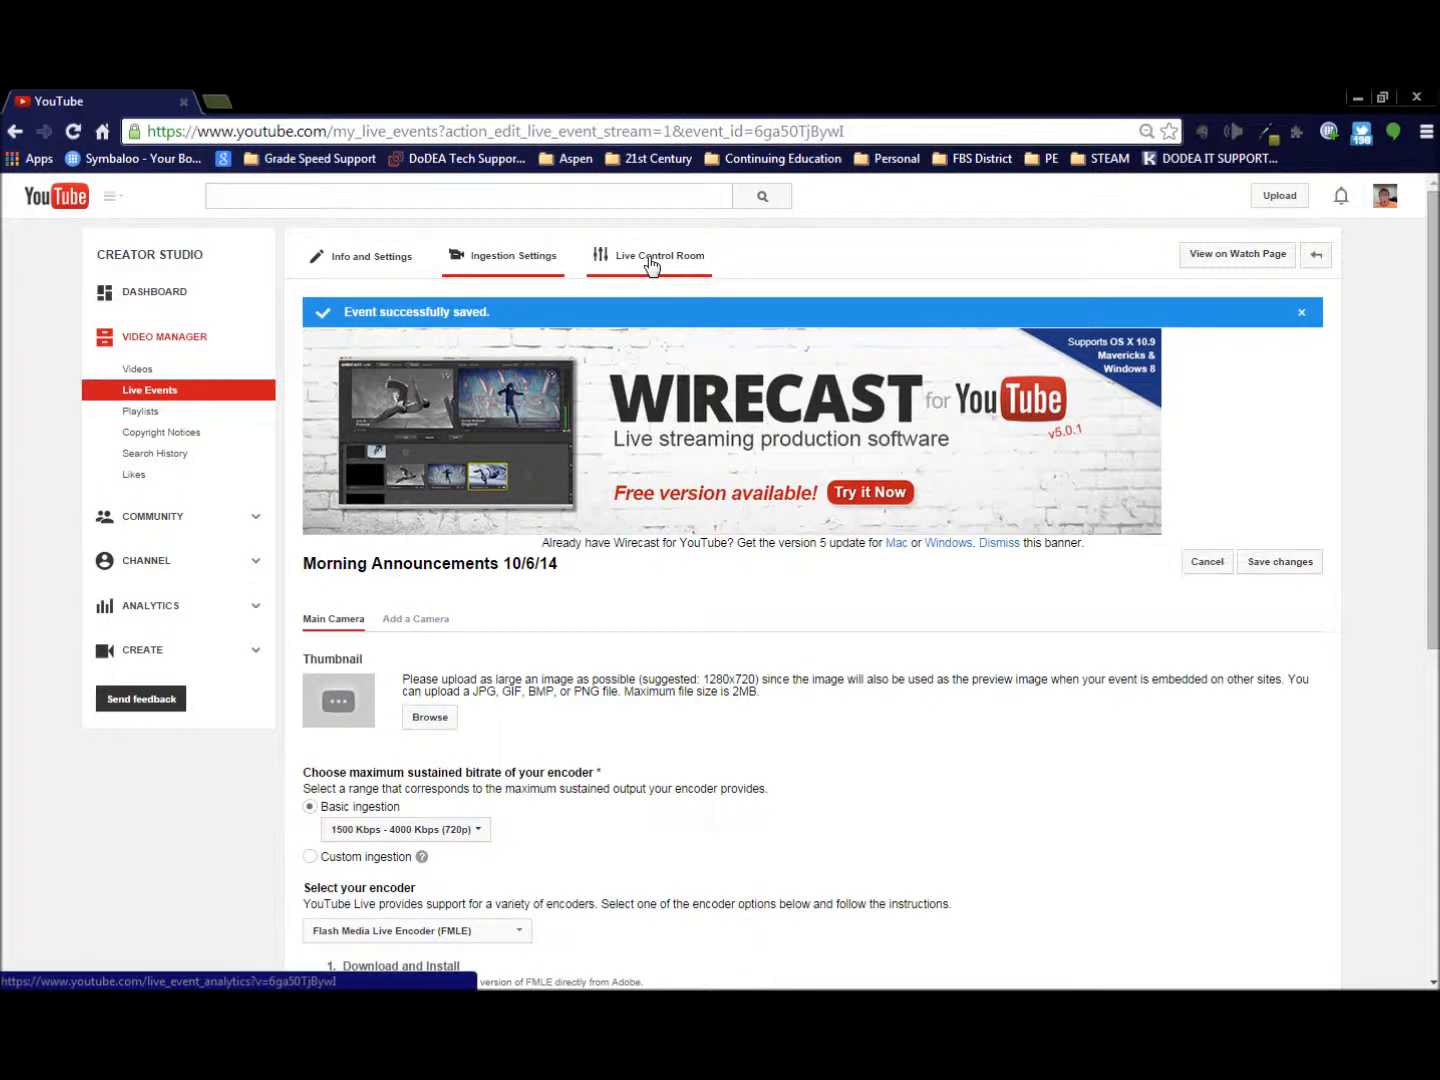
pyautogui.click(651, 258)
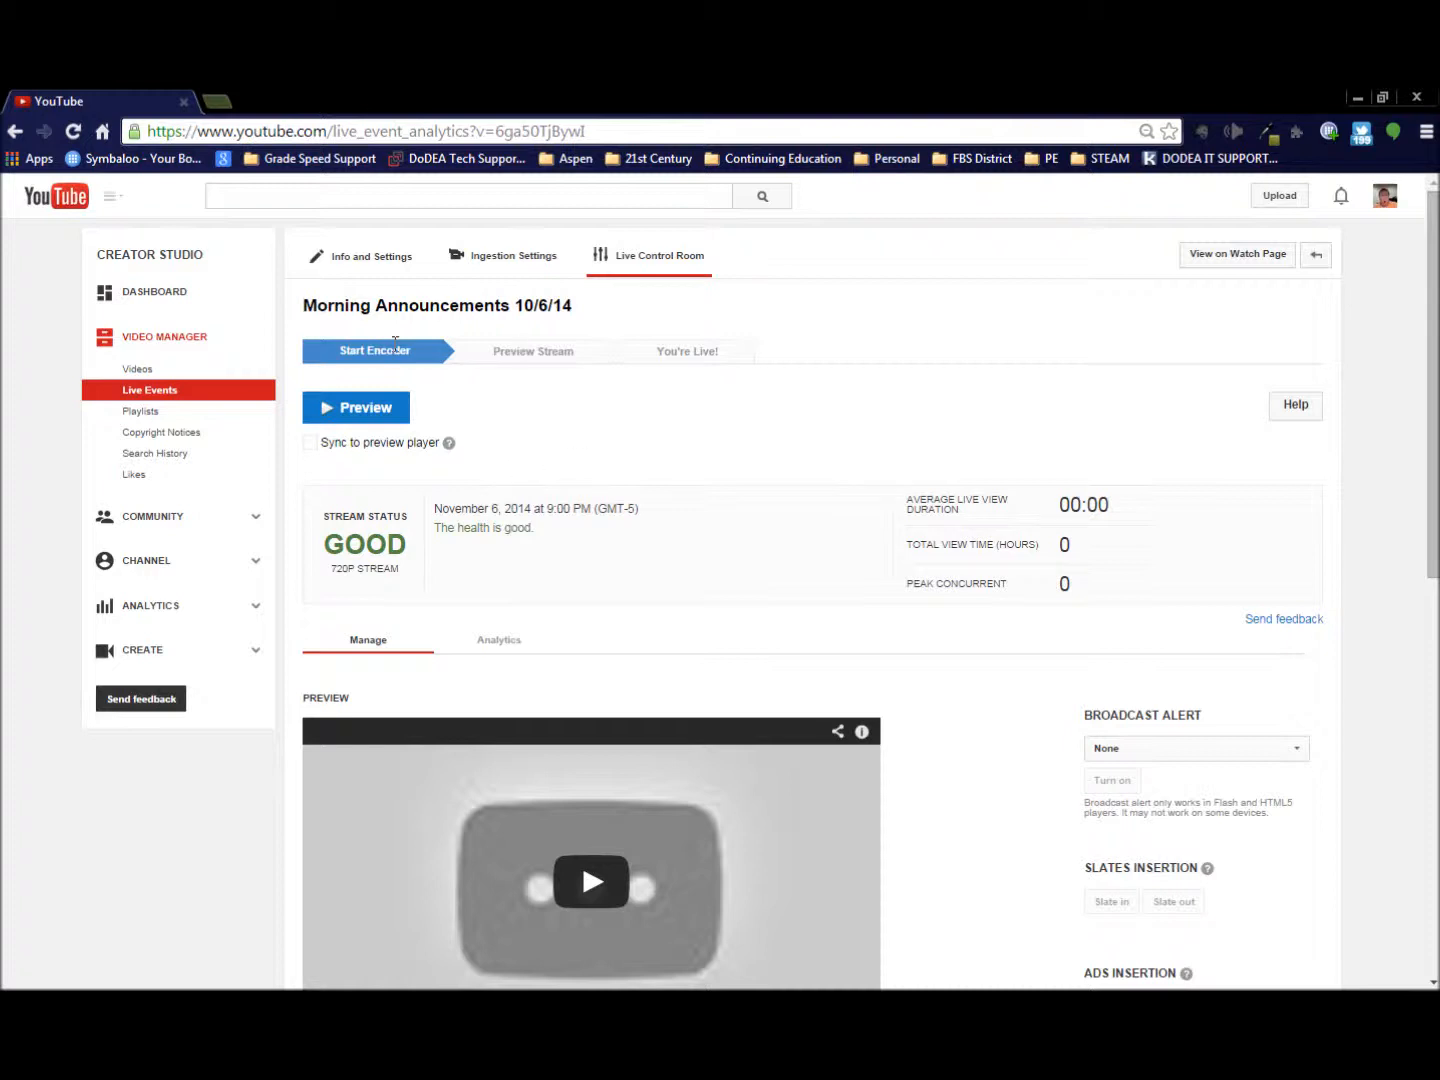
# - Preview the Morning Announcements 10/6/14 event and start streaming it live, confirming both actions
pyautogui.click(358, 421)
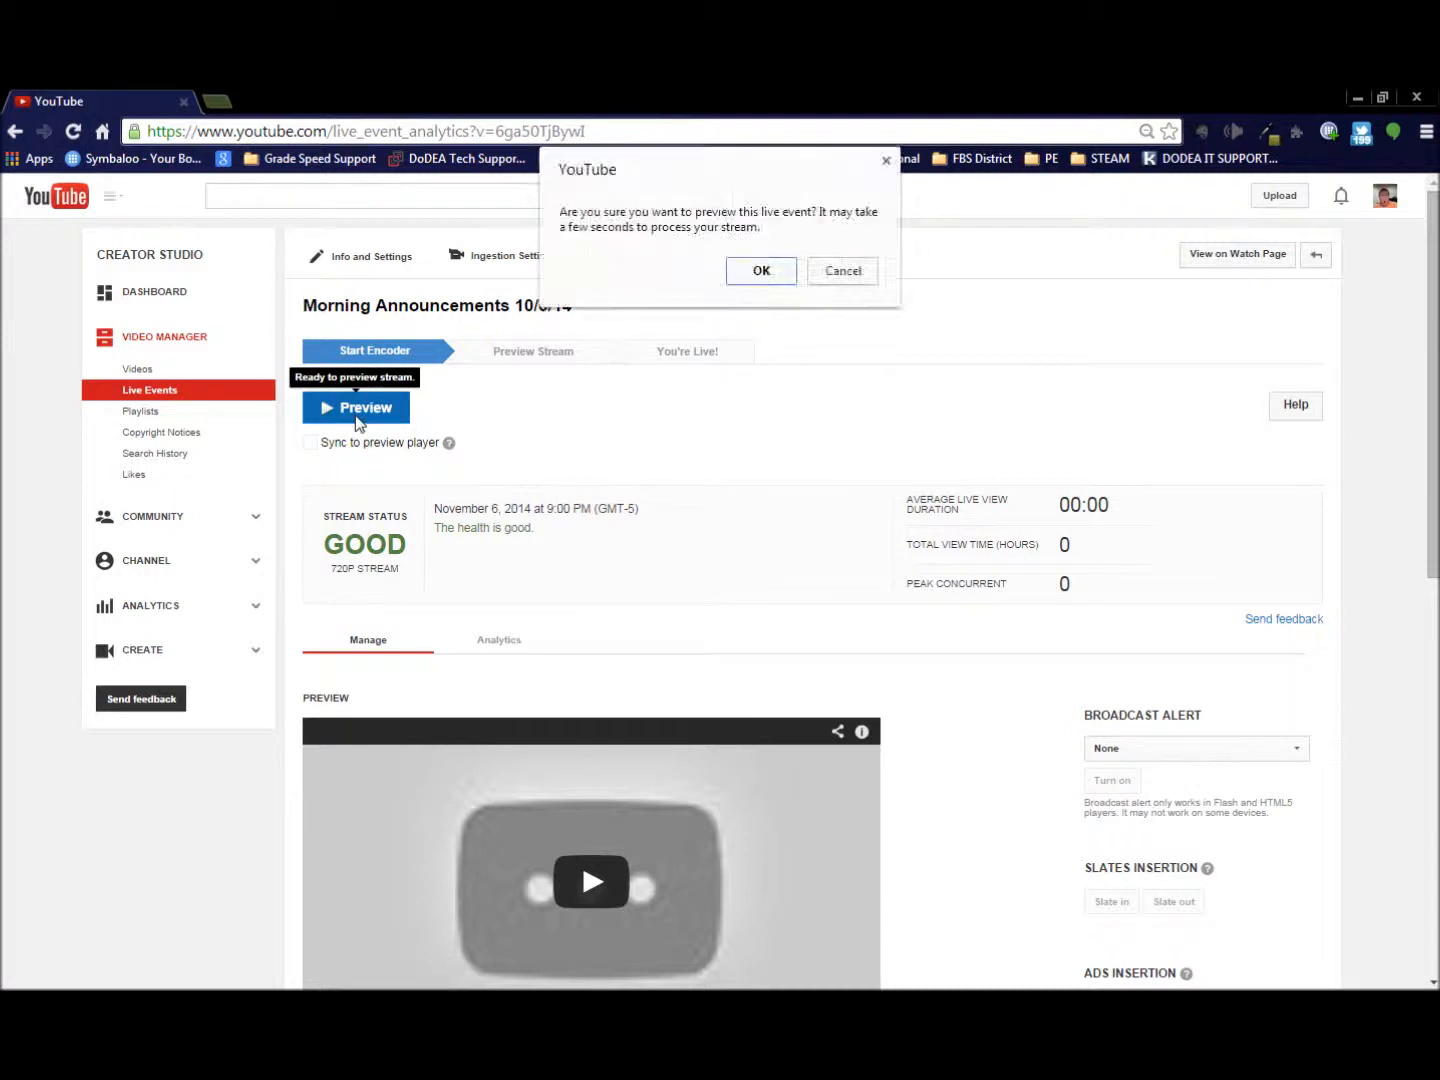
pyautogui.click(775, 278)
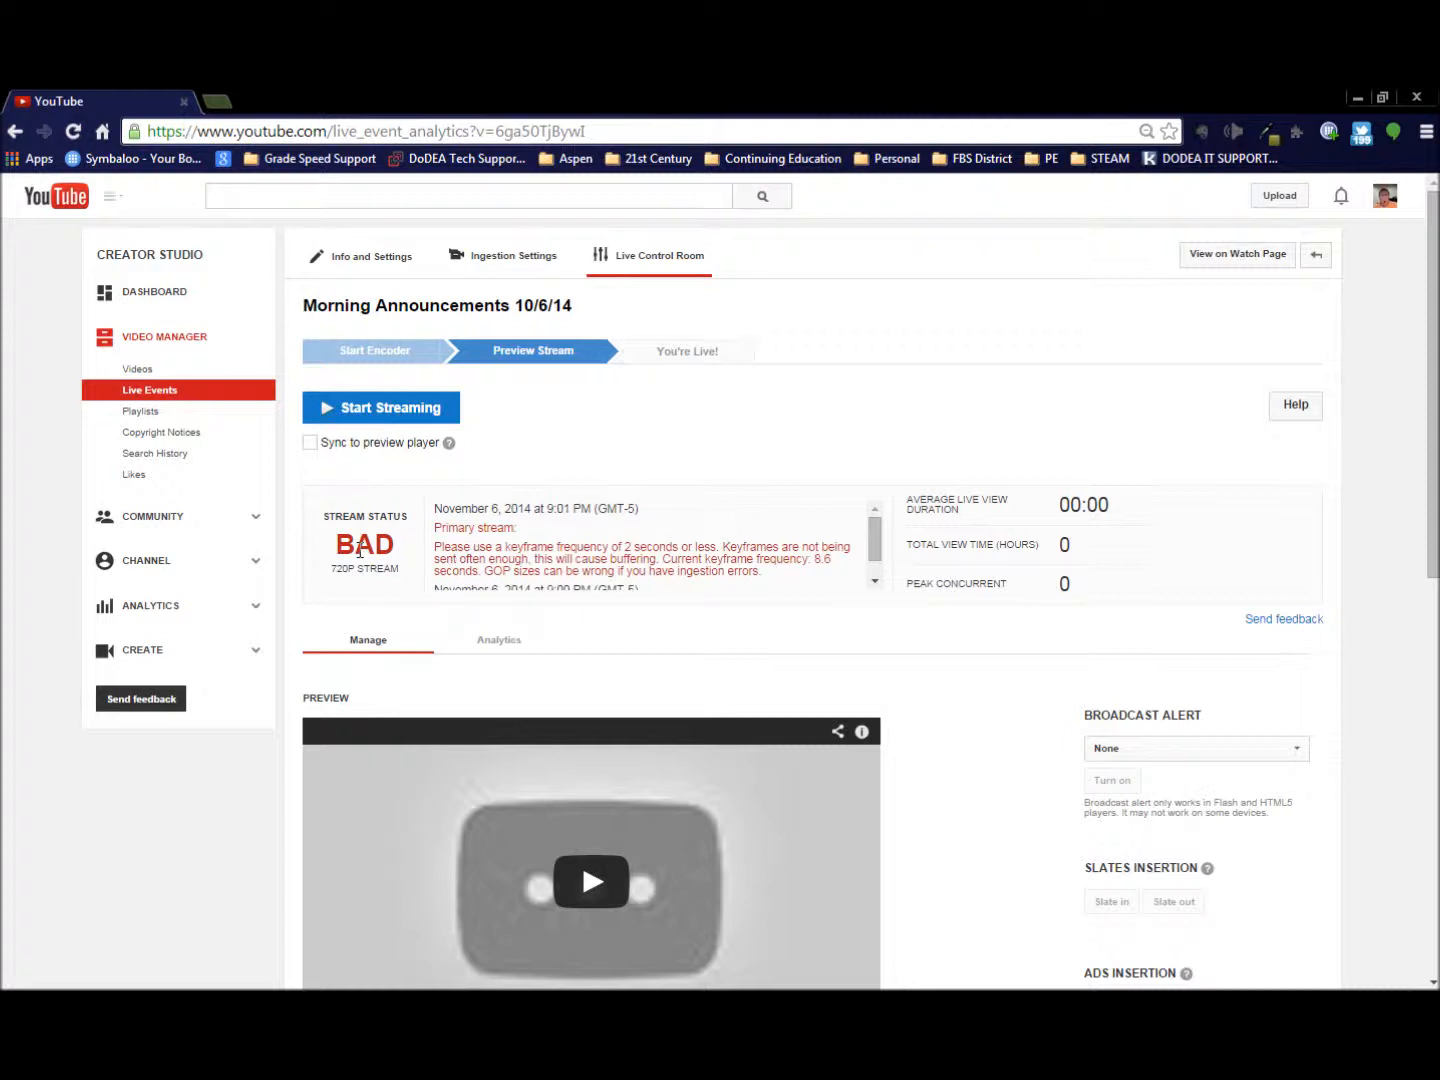
pyautogui.click(374, 420)
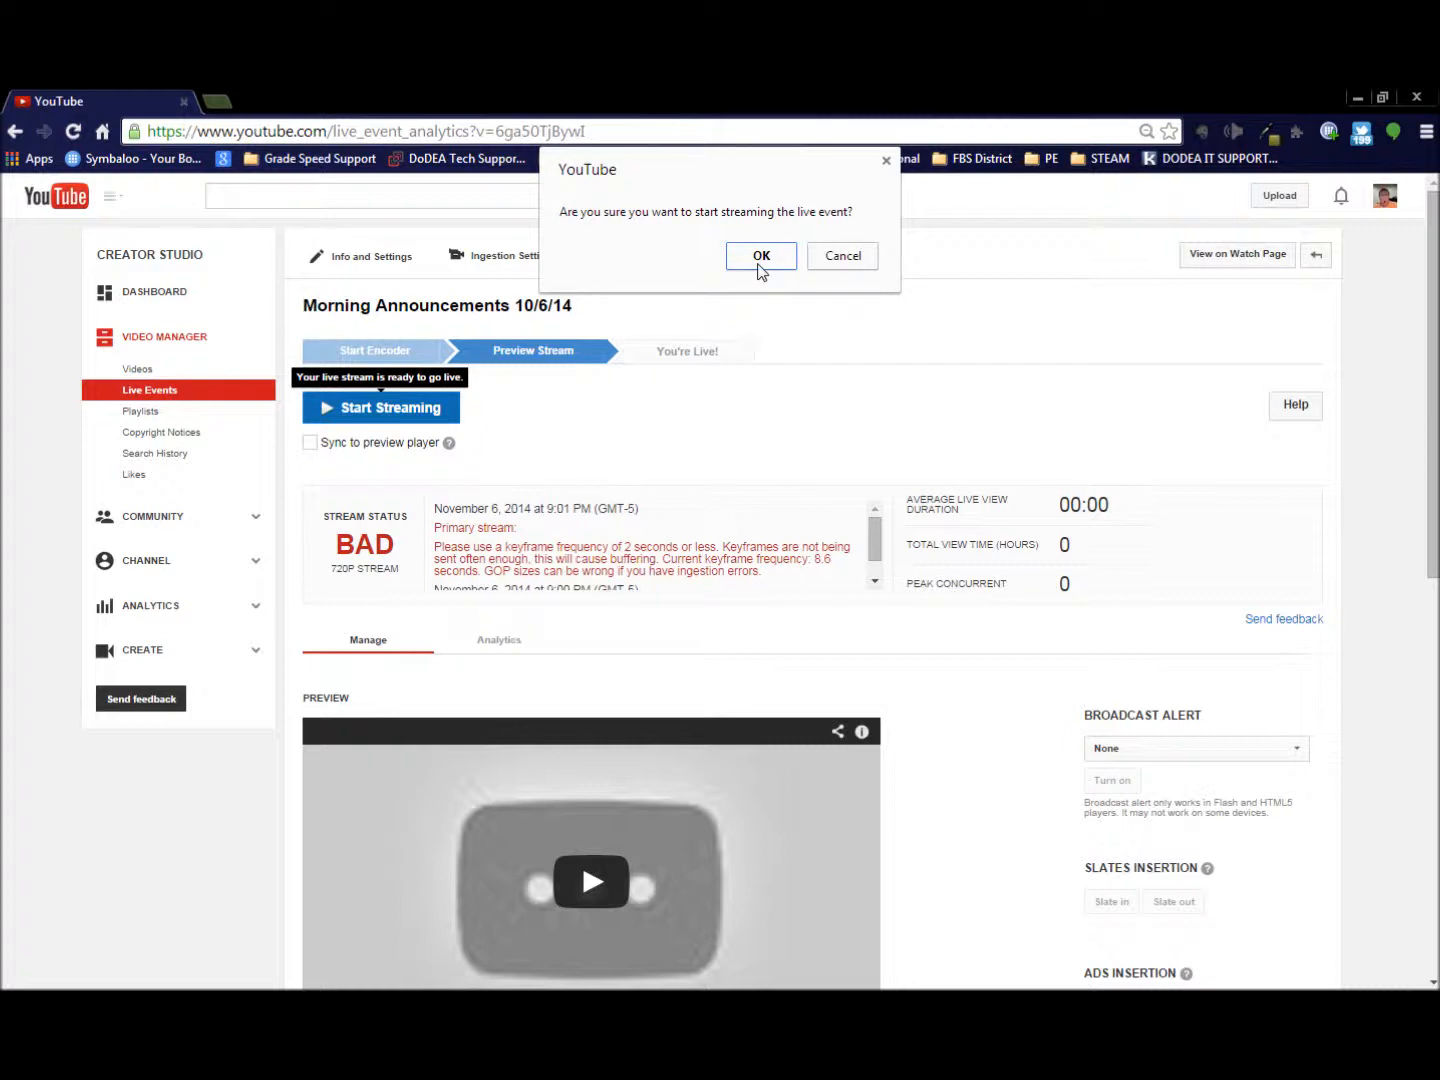
pyautogui.click(761, 257)
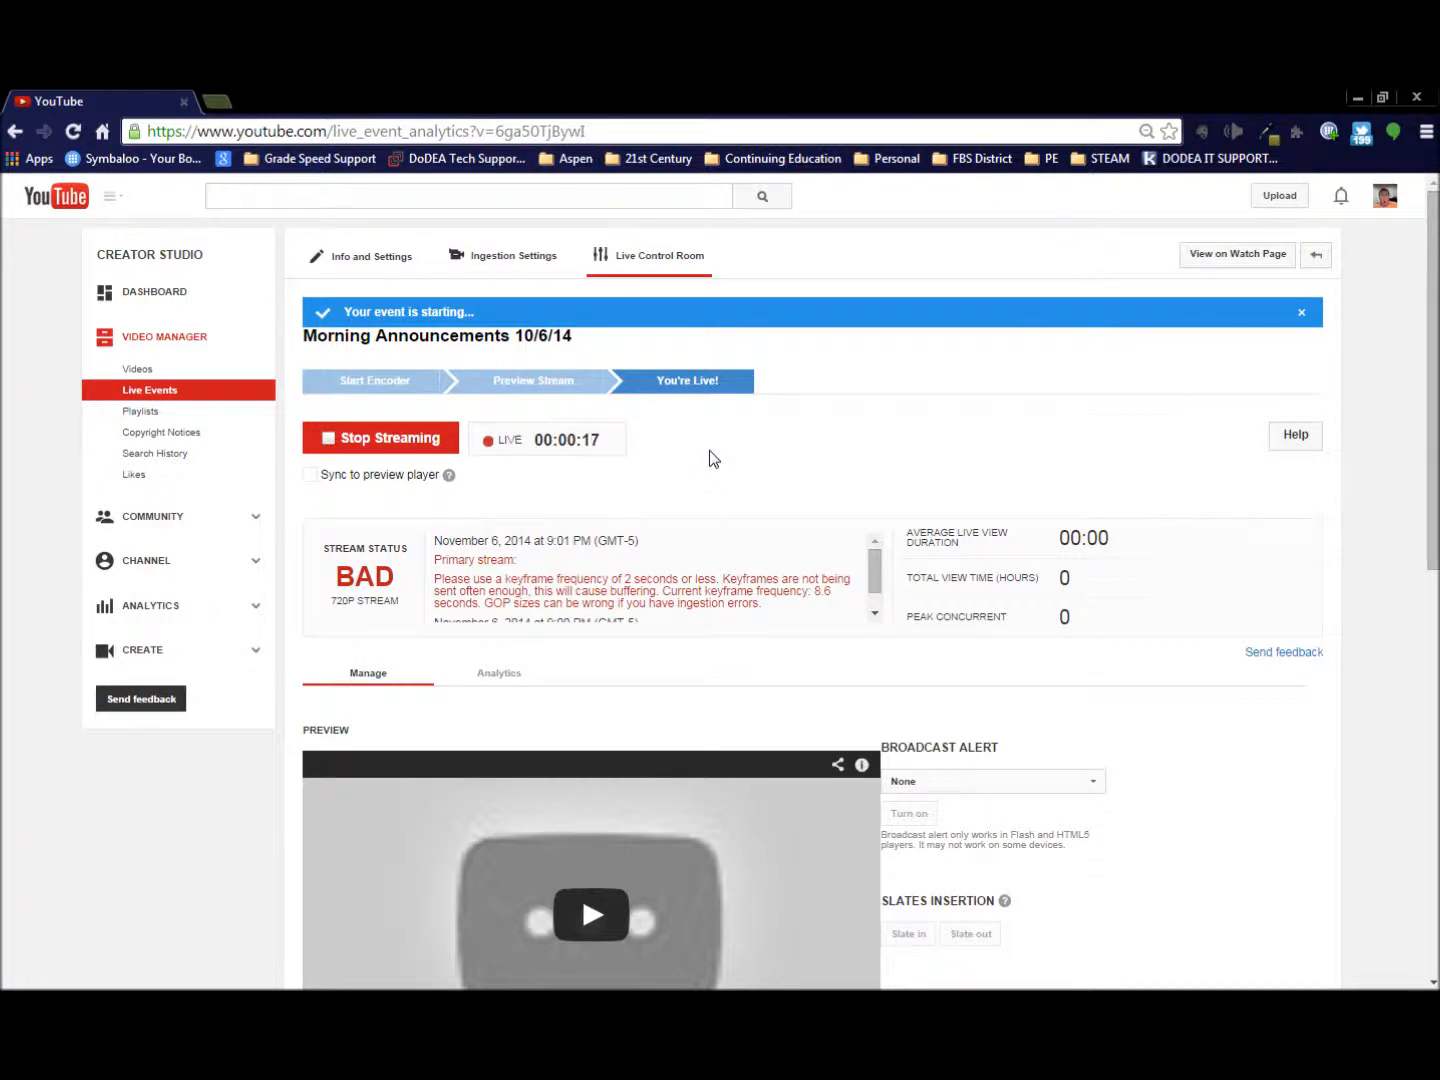
# - Stop streaming the live event, confirm that it ends, and close the browser
pyautogui.scroll(-1, 712, 459)
pyautogui.scroll(-1, 689, 476)
pyautogui.scroll(-1, 734, 571)
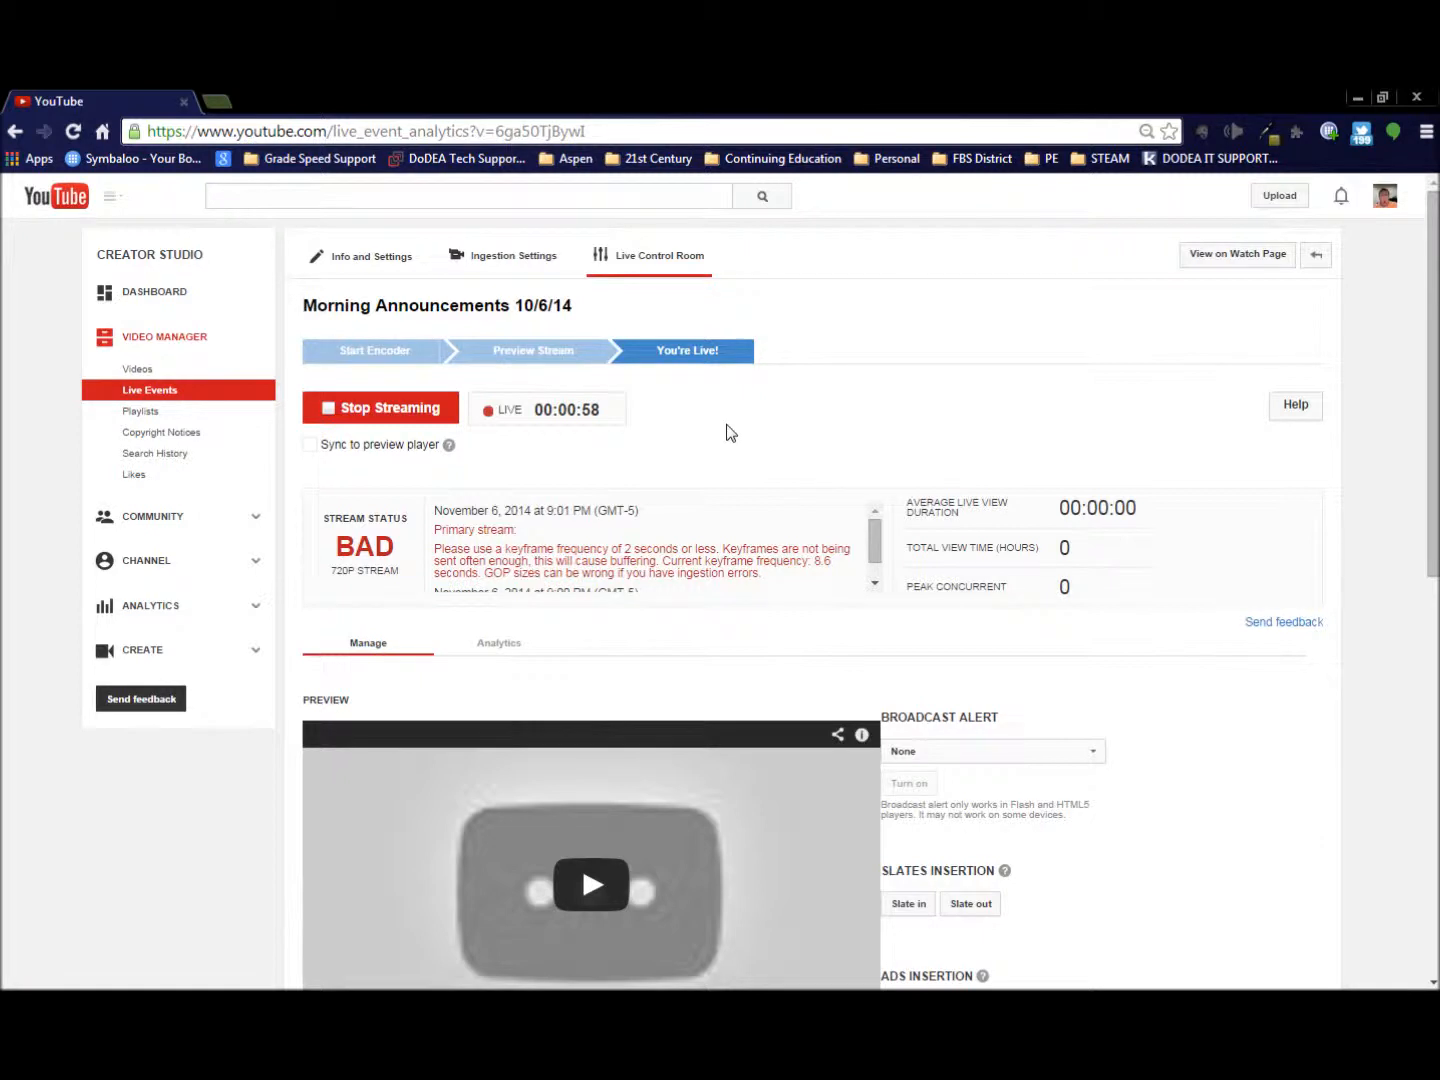
pyautogui.click(368, 423)
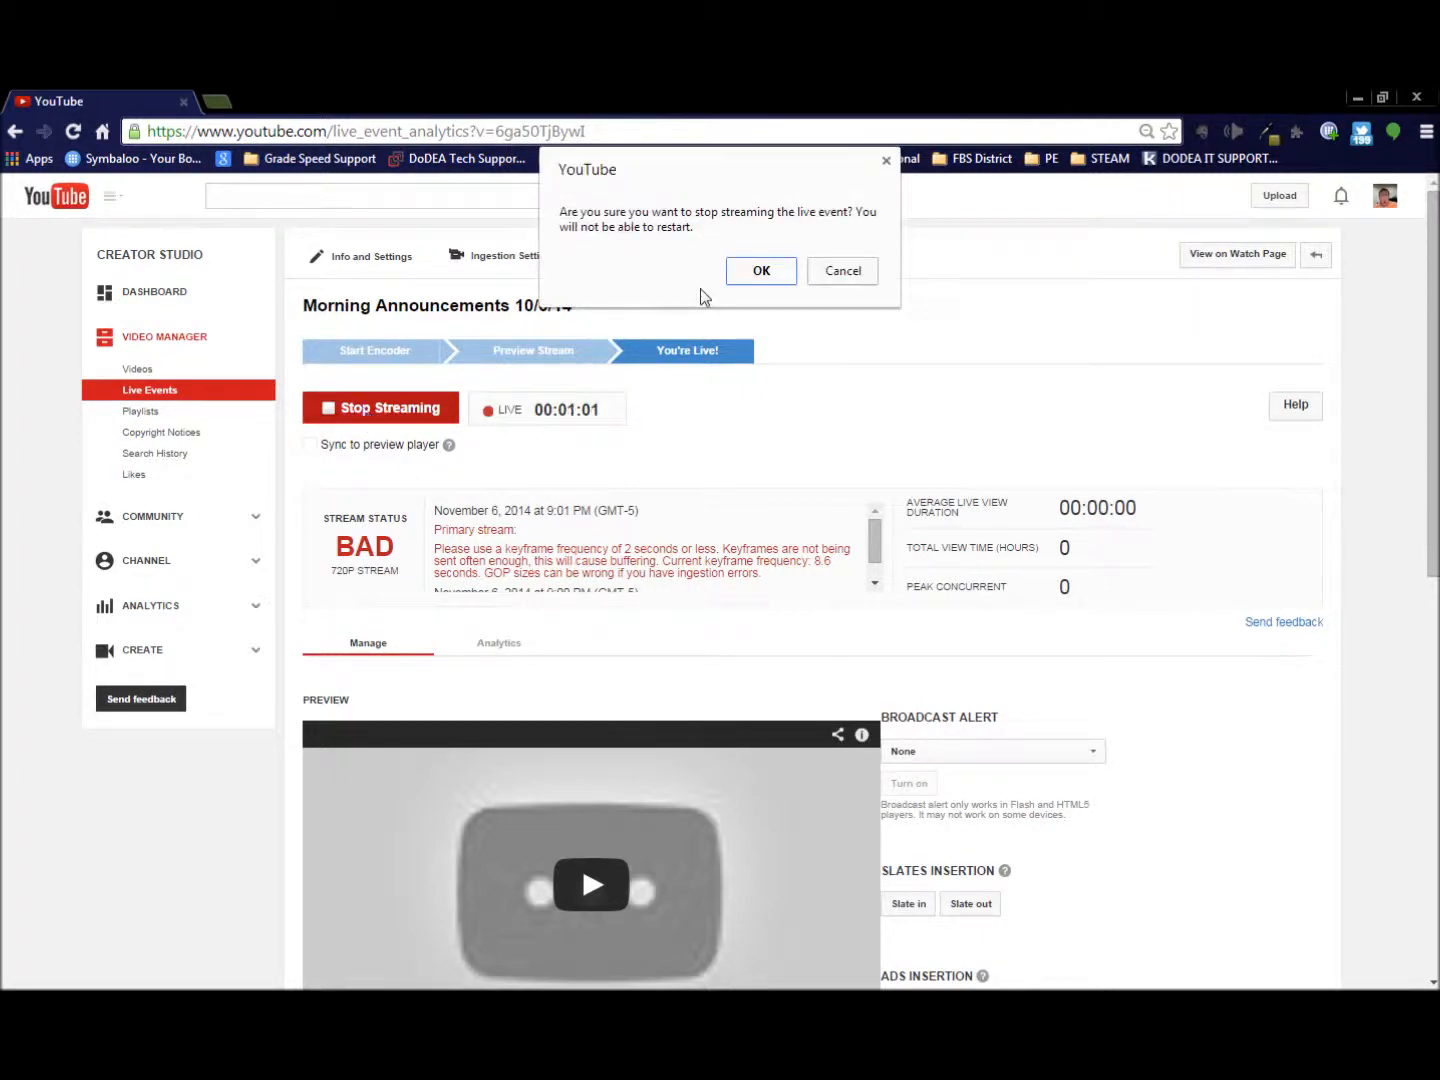
pyautogui.click(762, 272)
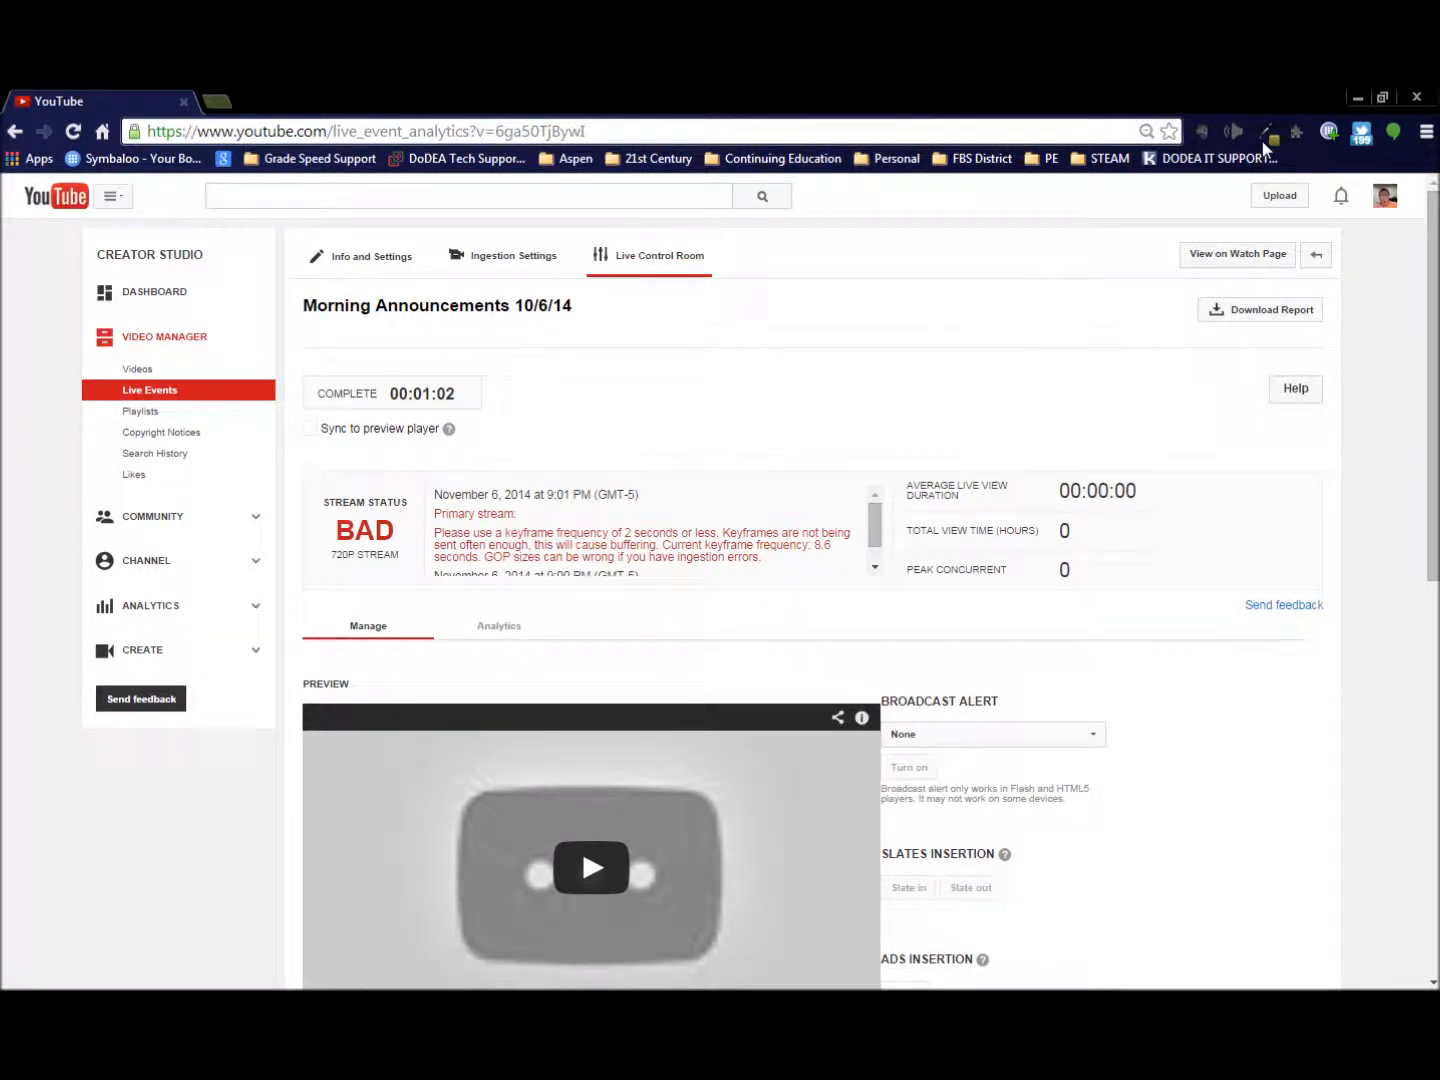
pyautogui.click(1418, 100)
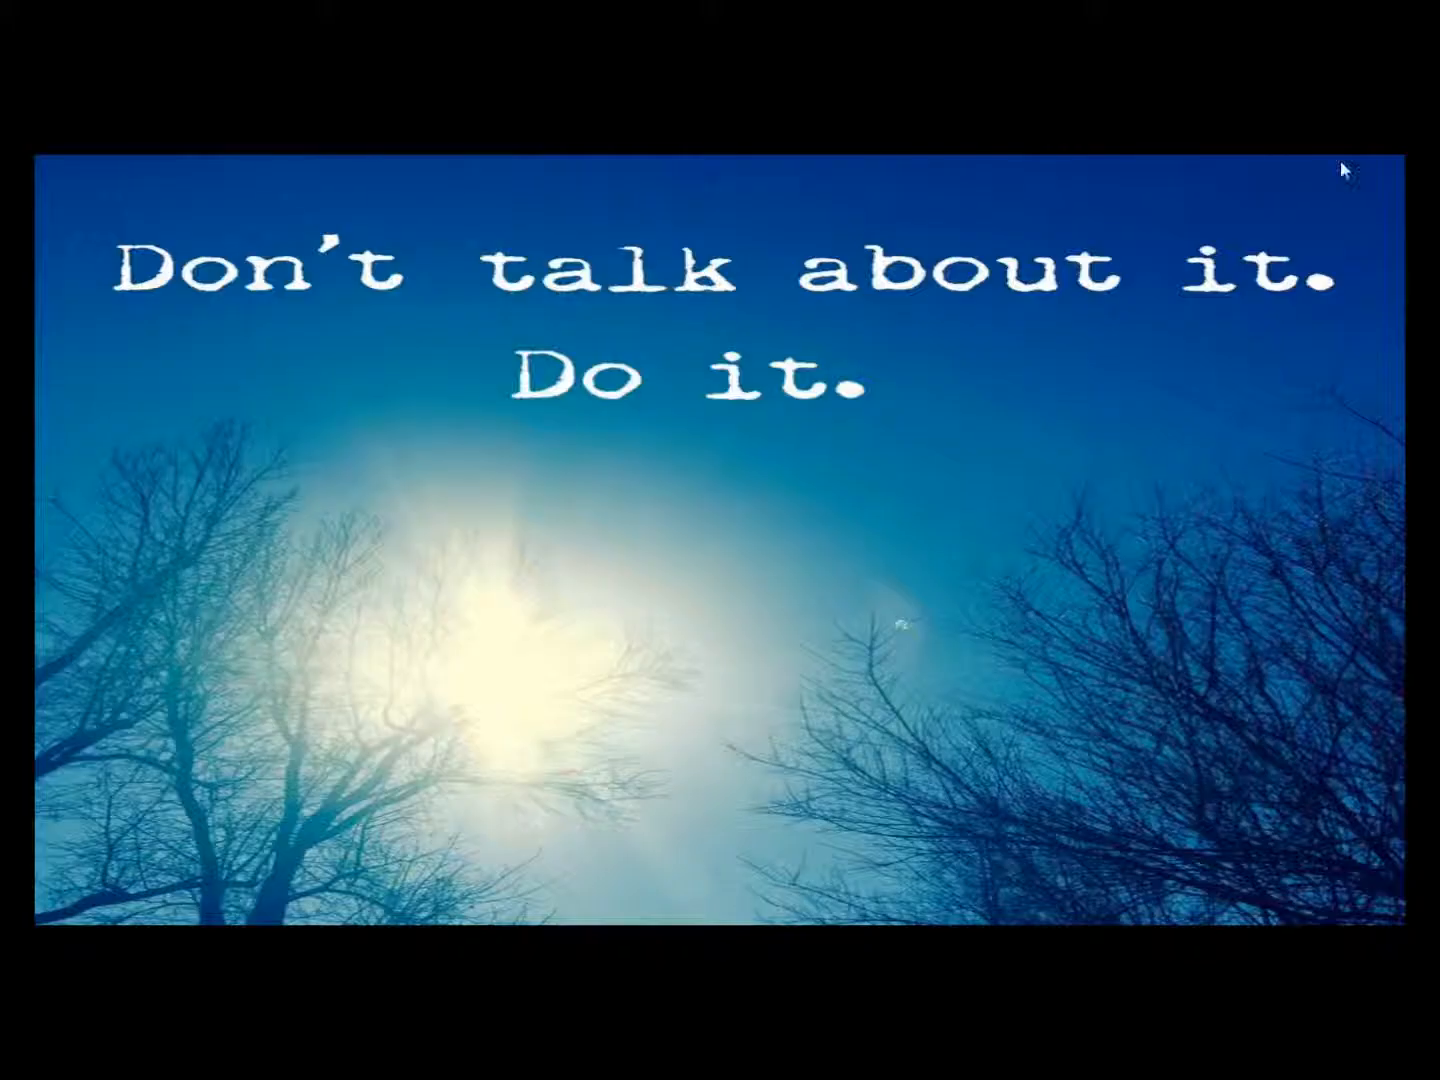
# - Switch to Adobe Flash Media Live Encoder, stop the encoding session, and close the program
pyautogui.hotkey('alt', 'Tab')
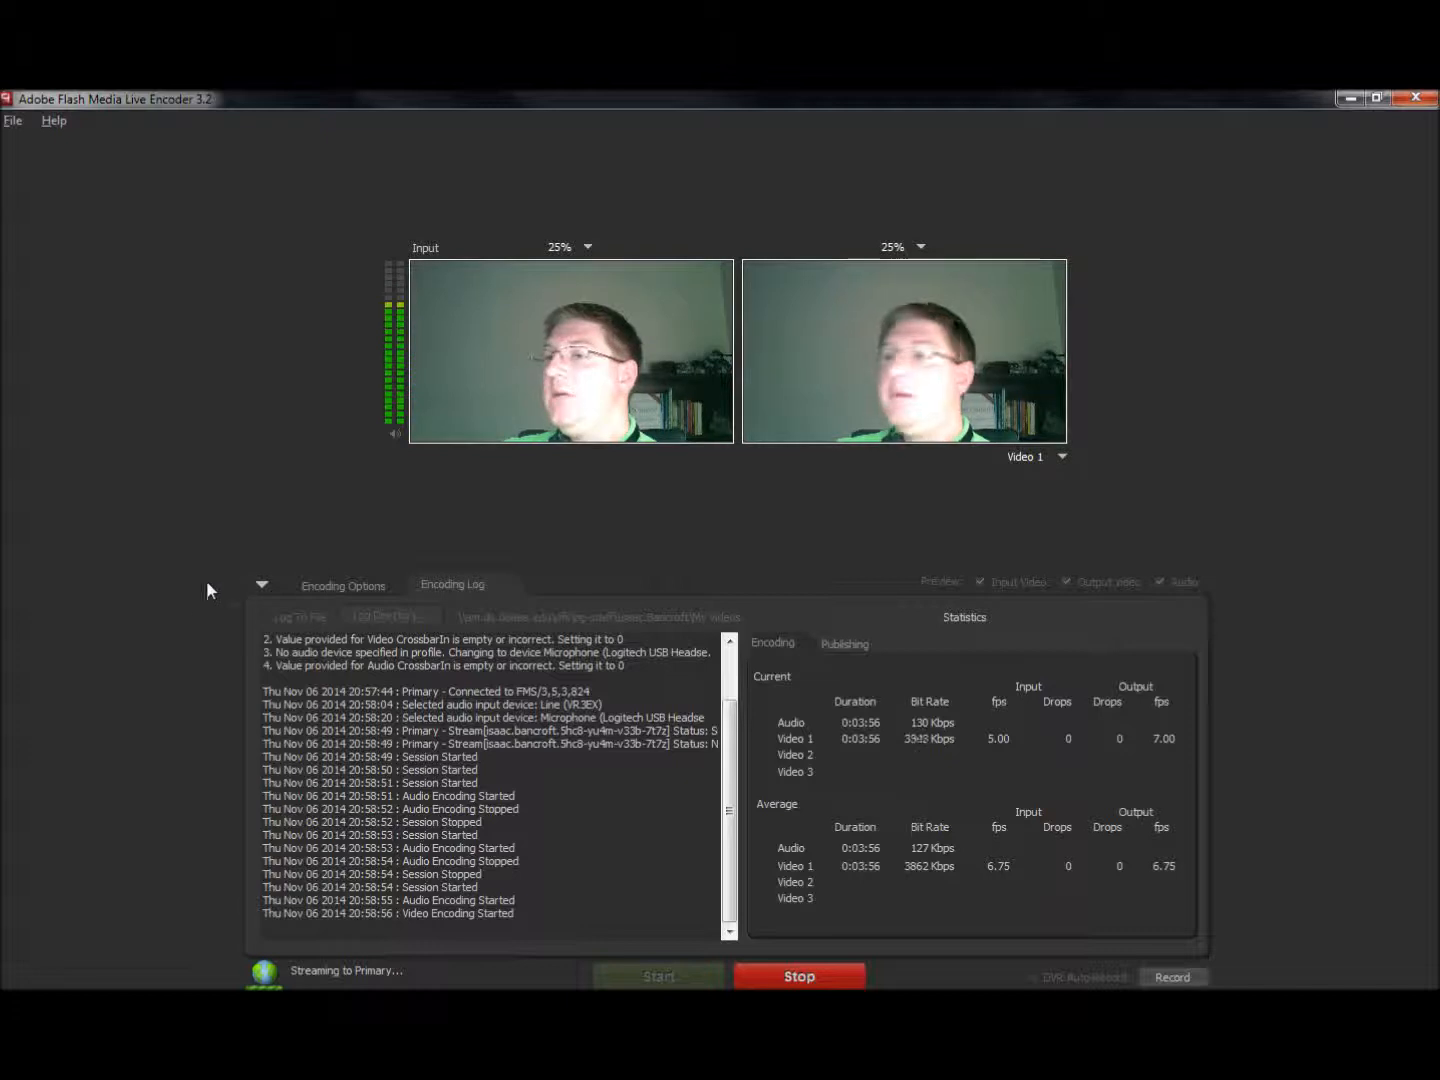
pyautogui.click(789, 978)
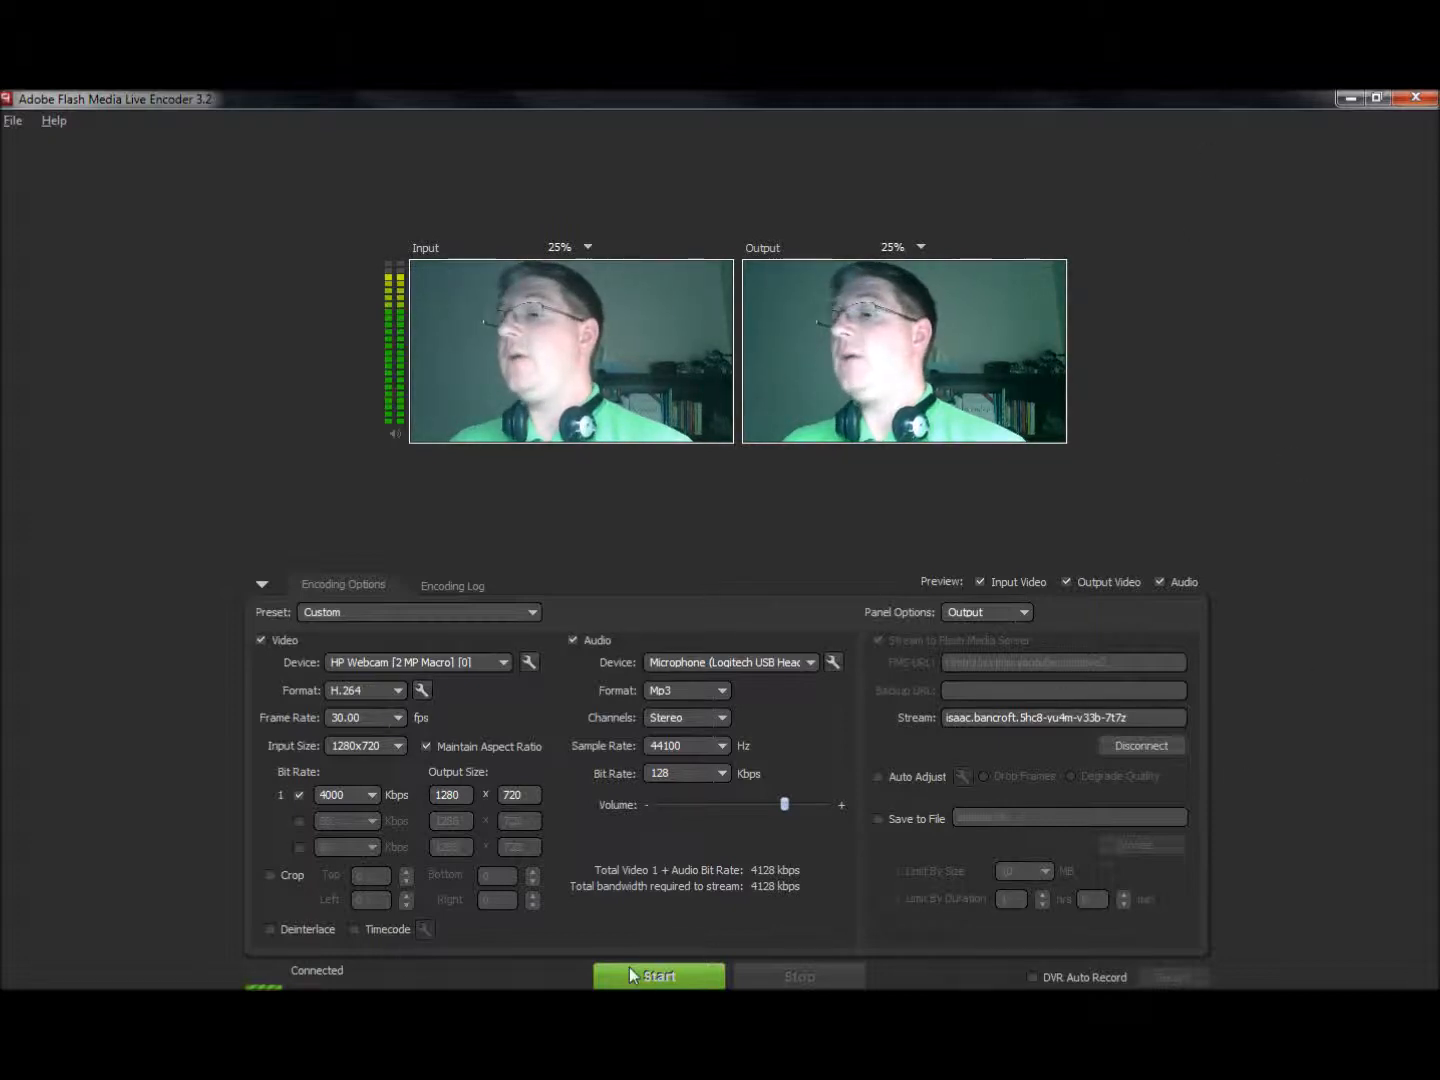
pyautogui.click(1413, 101)
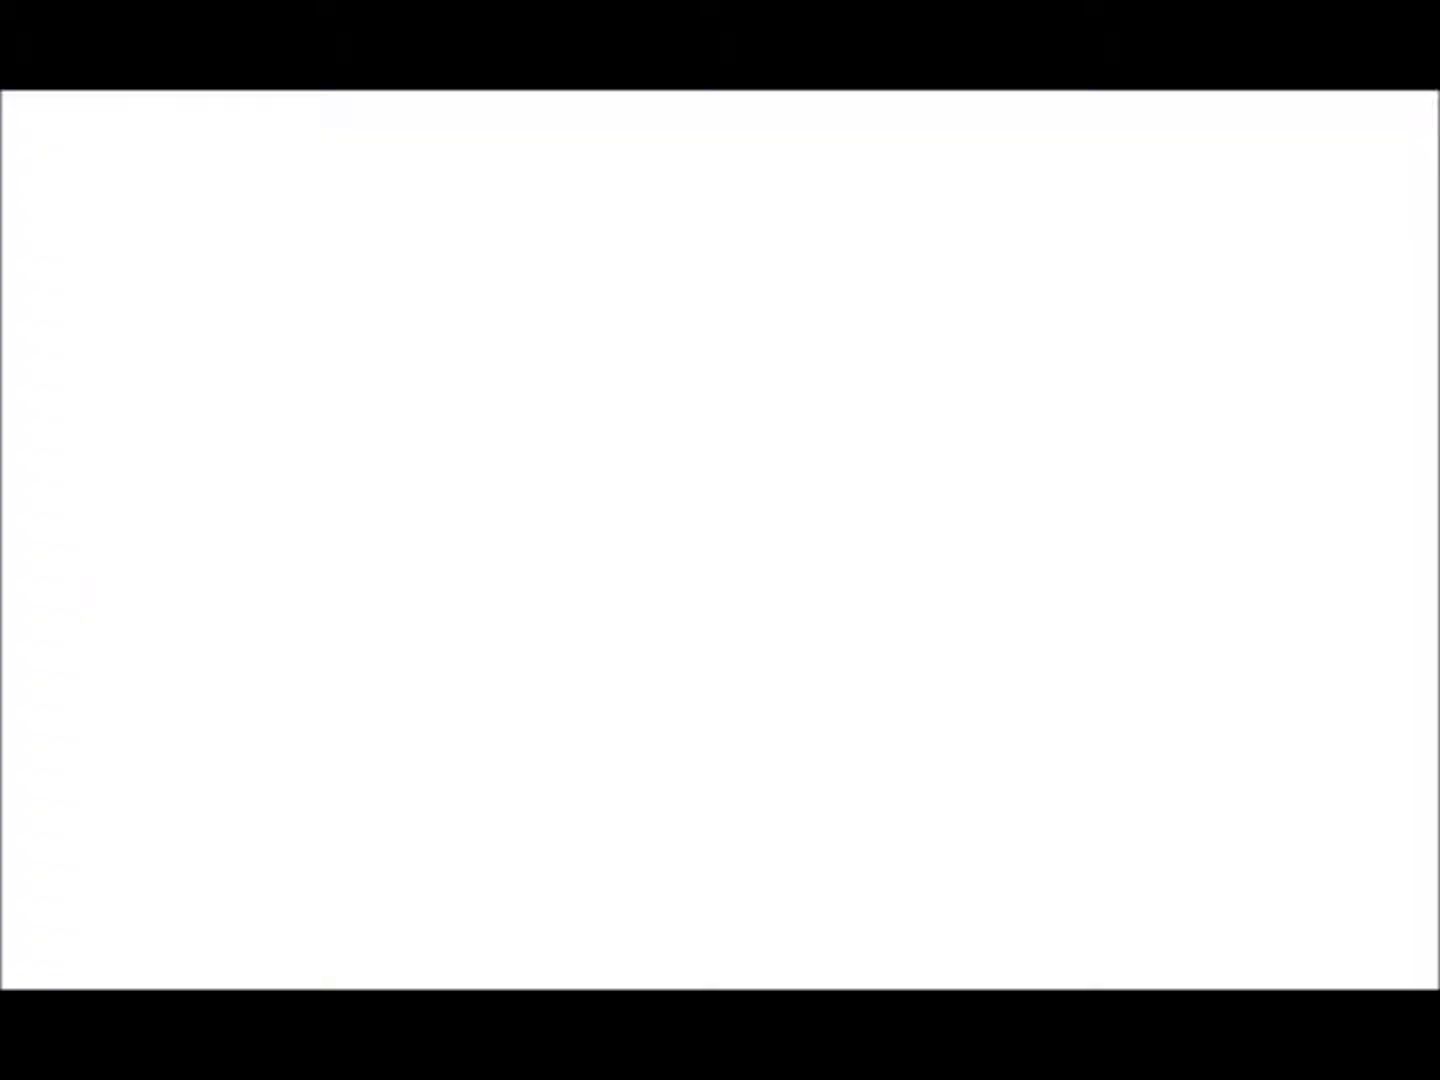
# - Look over the YouTube channel's activities and uploaded videos for recorded announcements, and close the browser
pyautogui.click(71, 283)
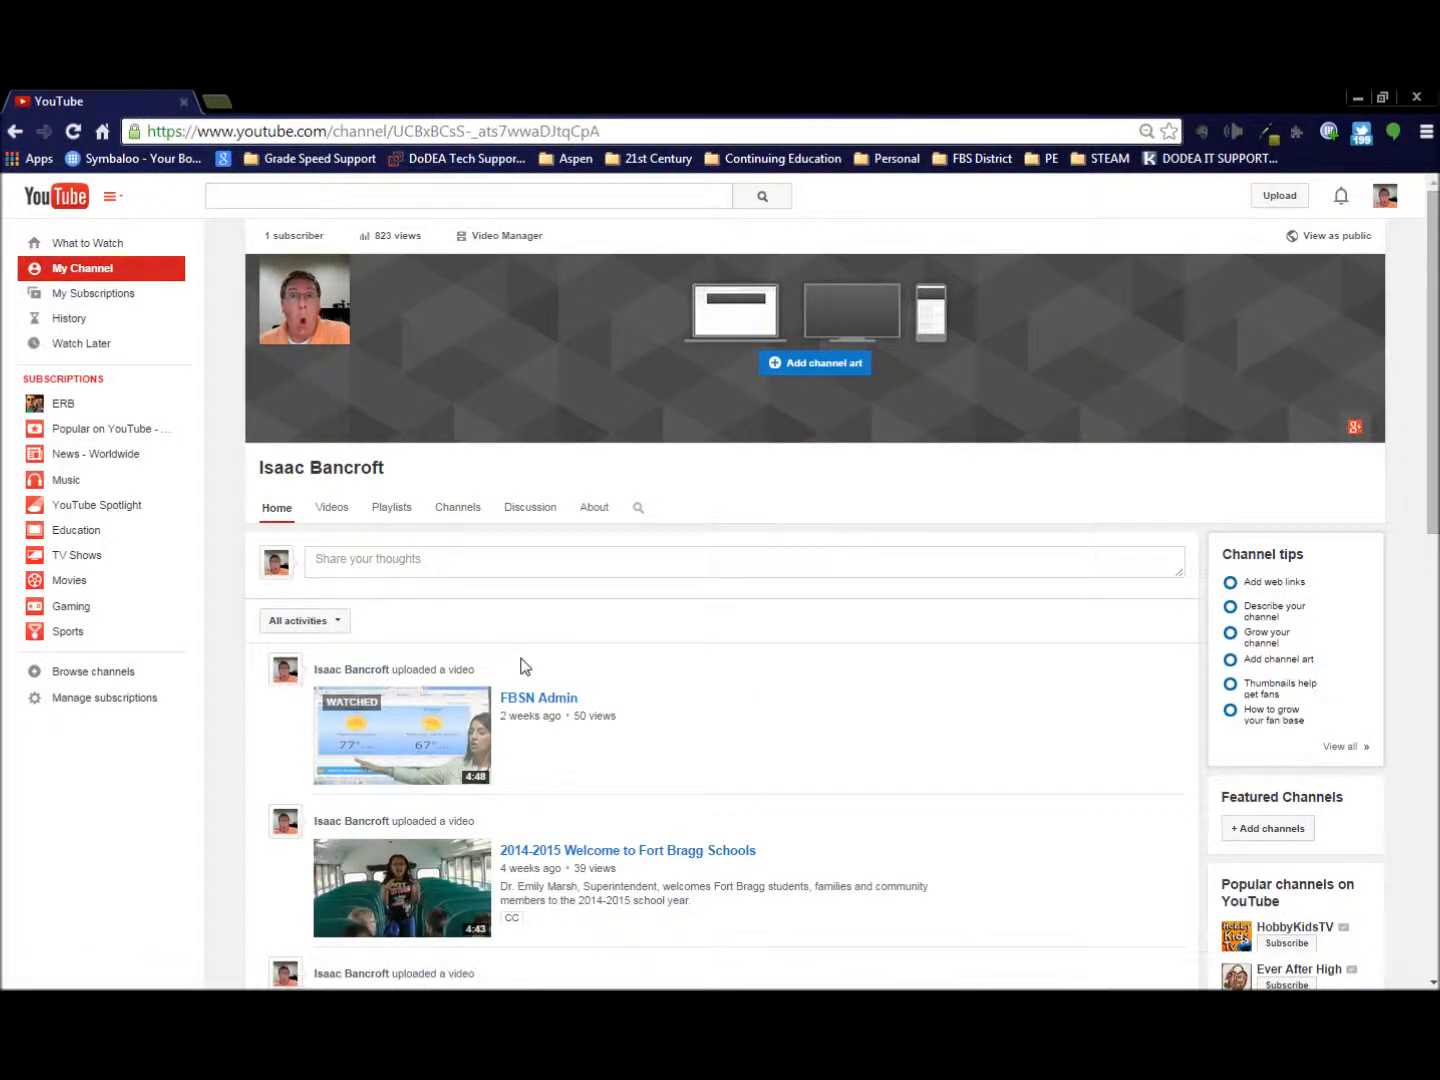
pyautogui.click(332, 628)
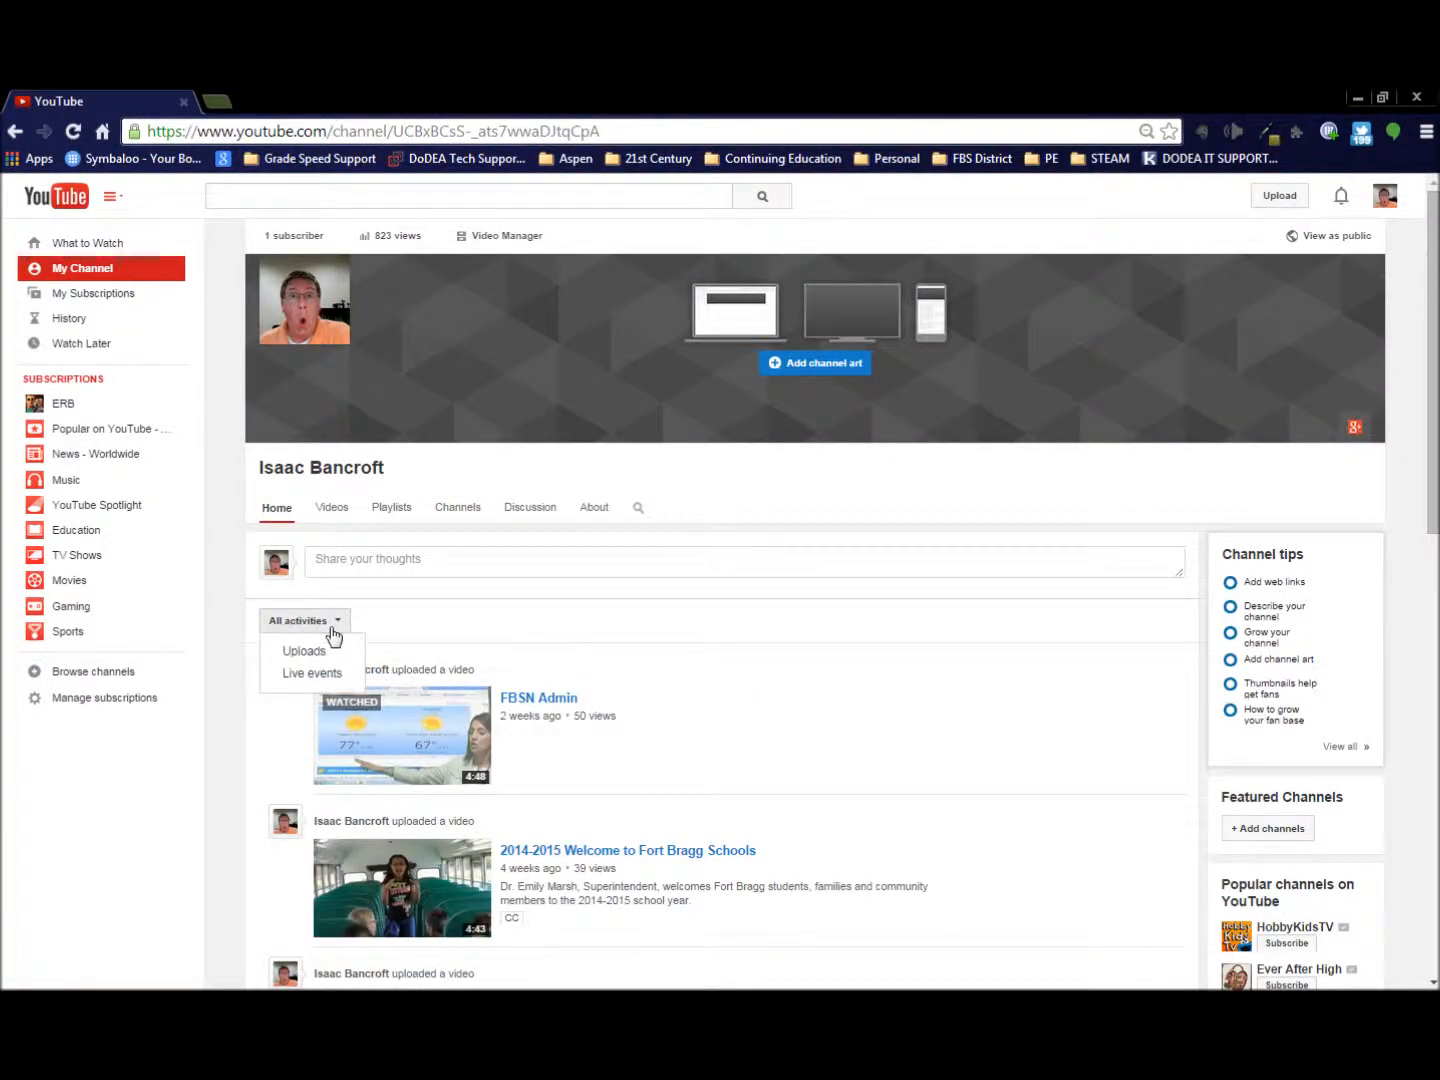
pyautogui.click(429, 641)
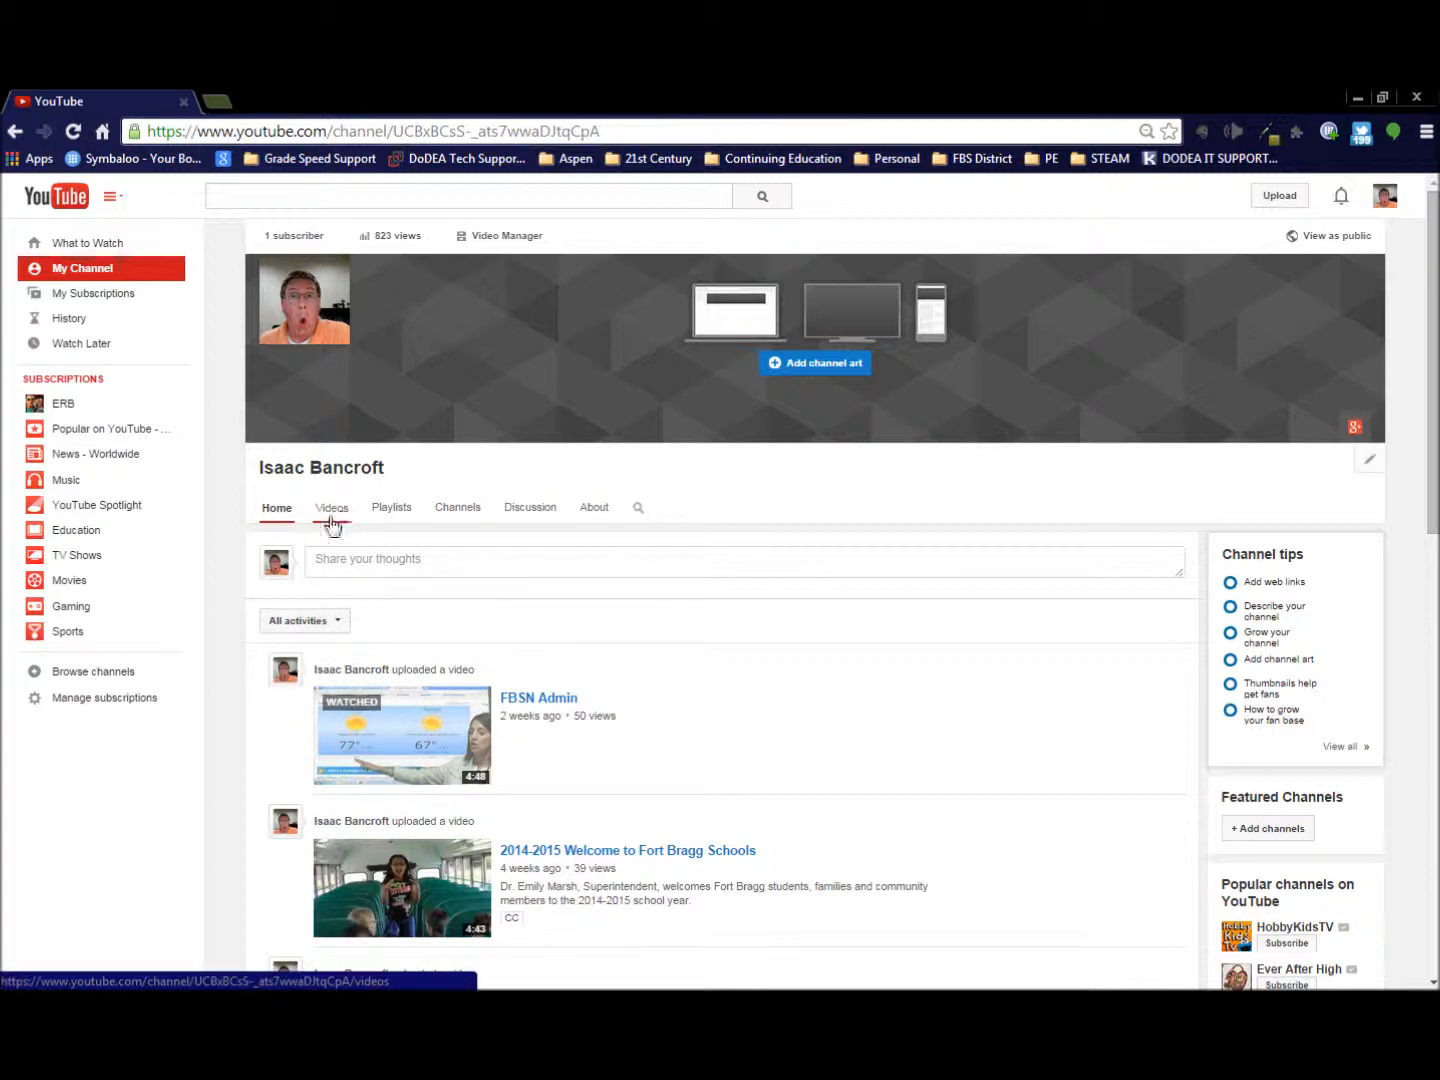
pyautogui.scroll(-4, 713, 706)
pyautogui.scroll(4, 713, 707)
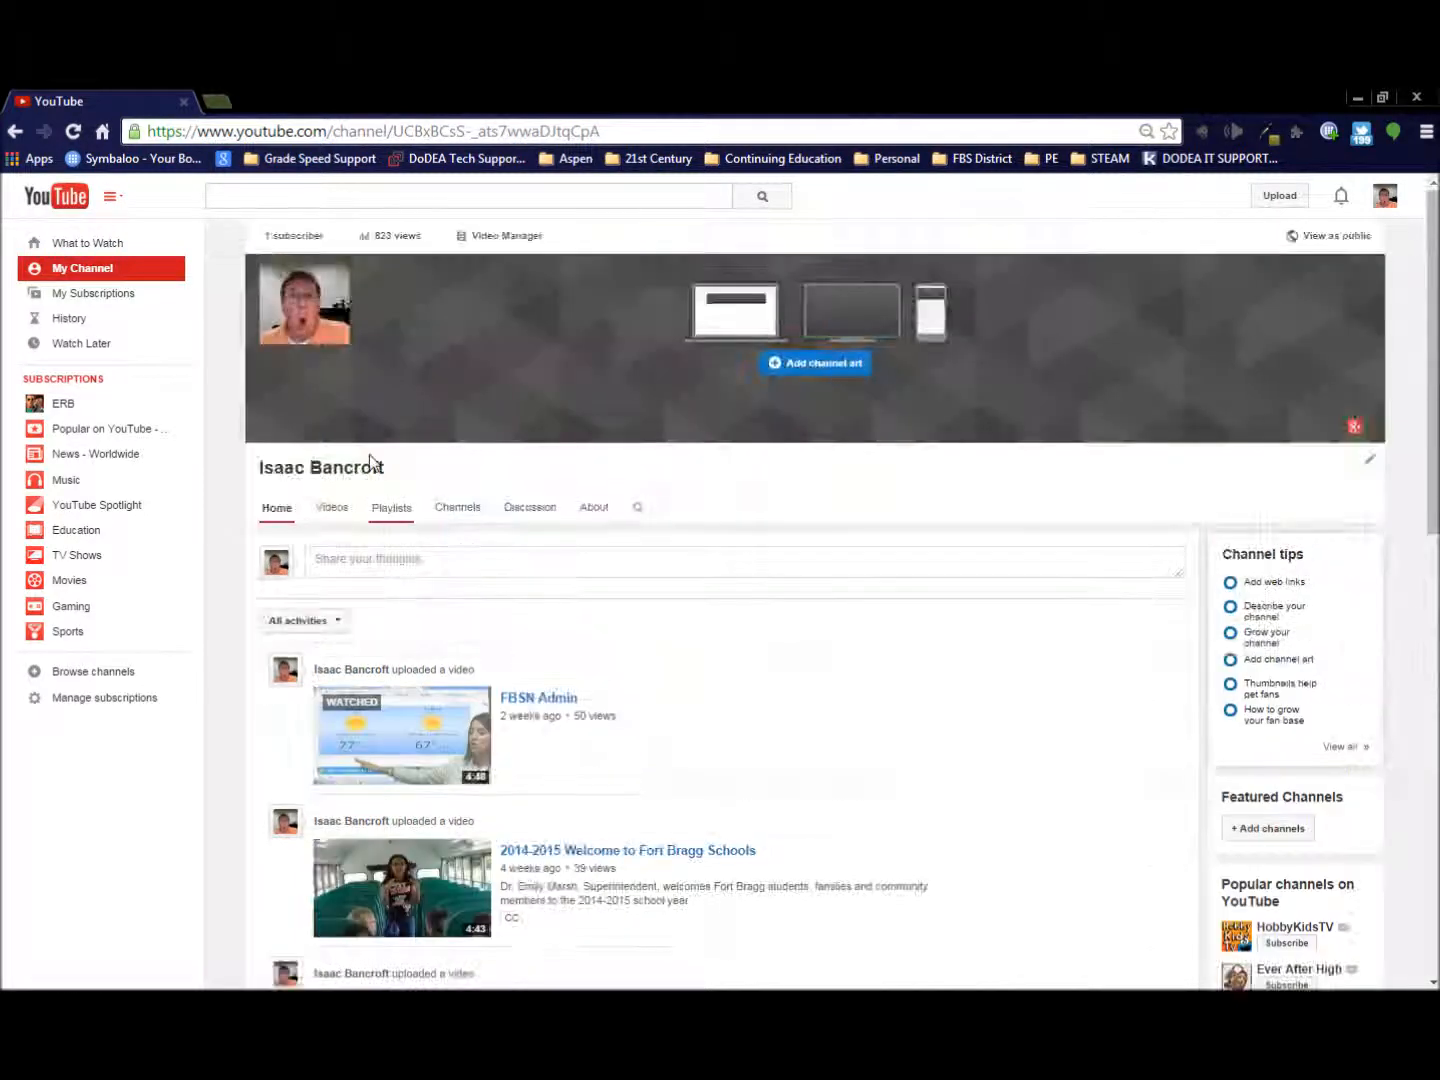
pyautogui.click(333, 508)
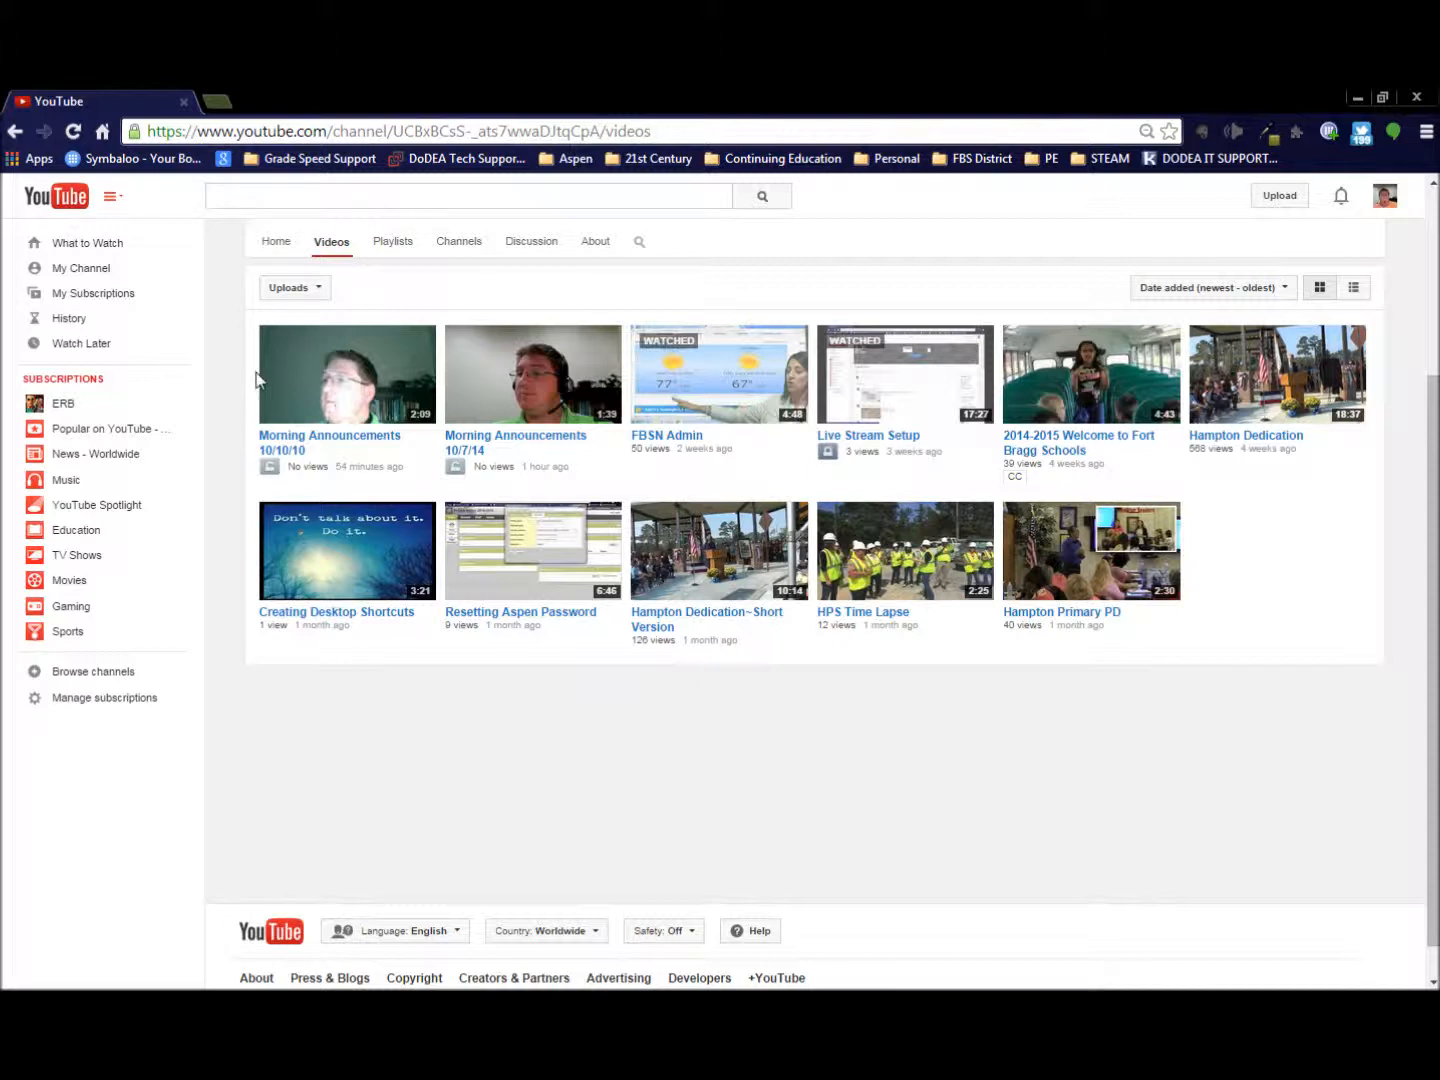
pyautogui.click(1425, 101)
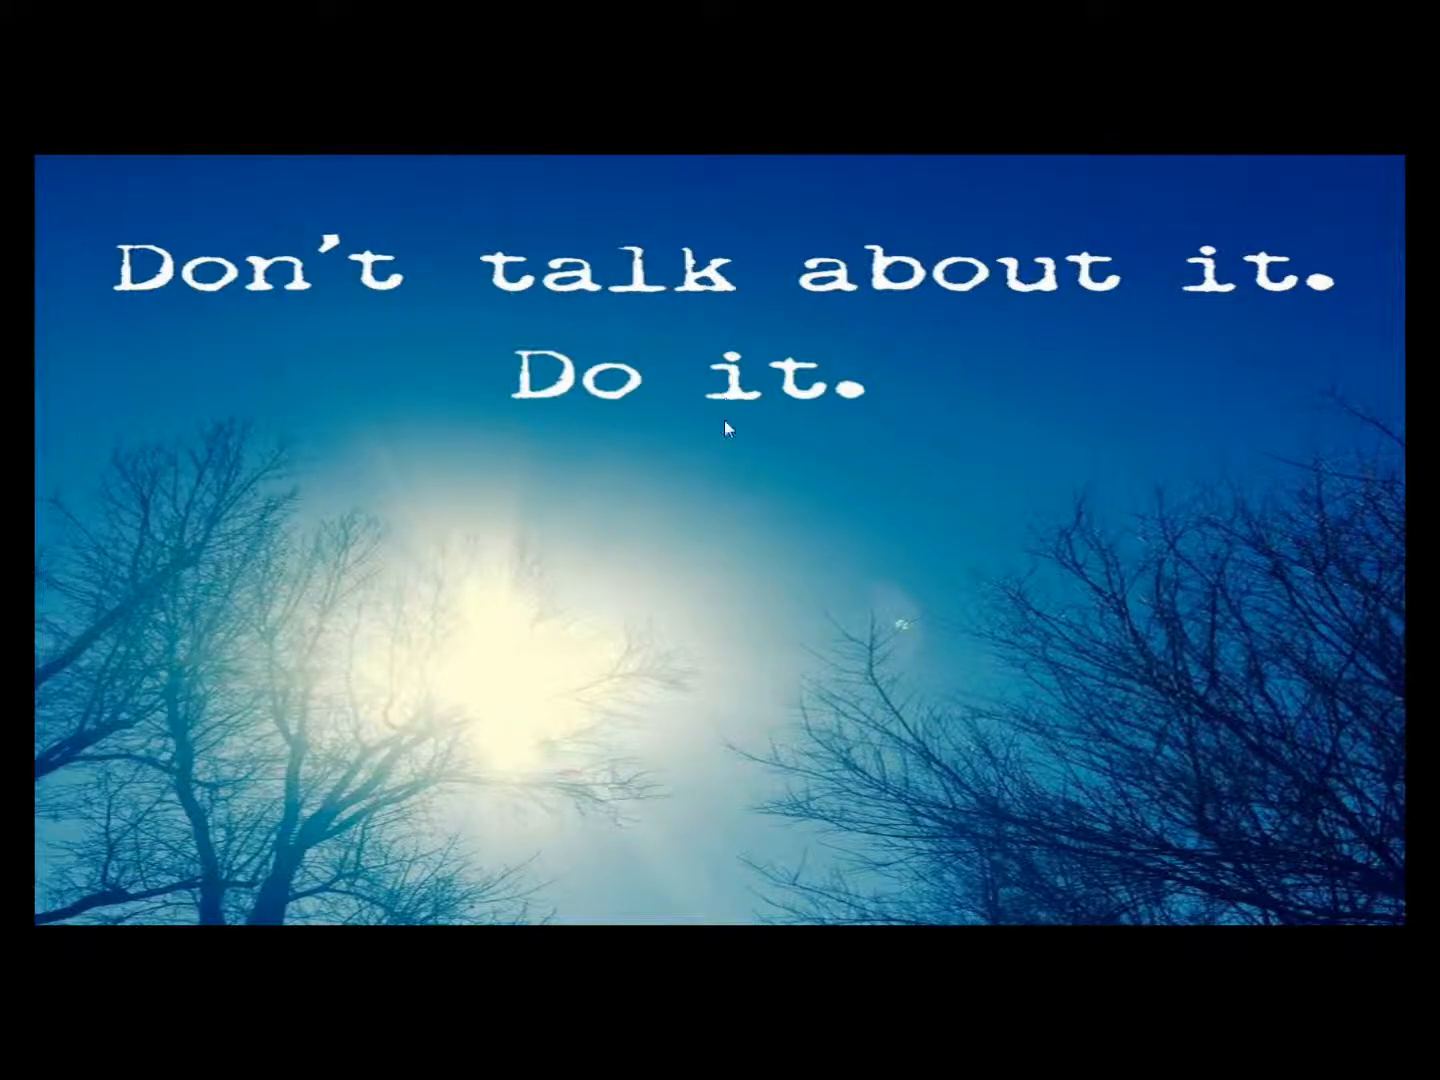